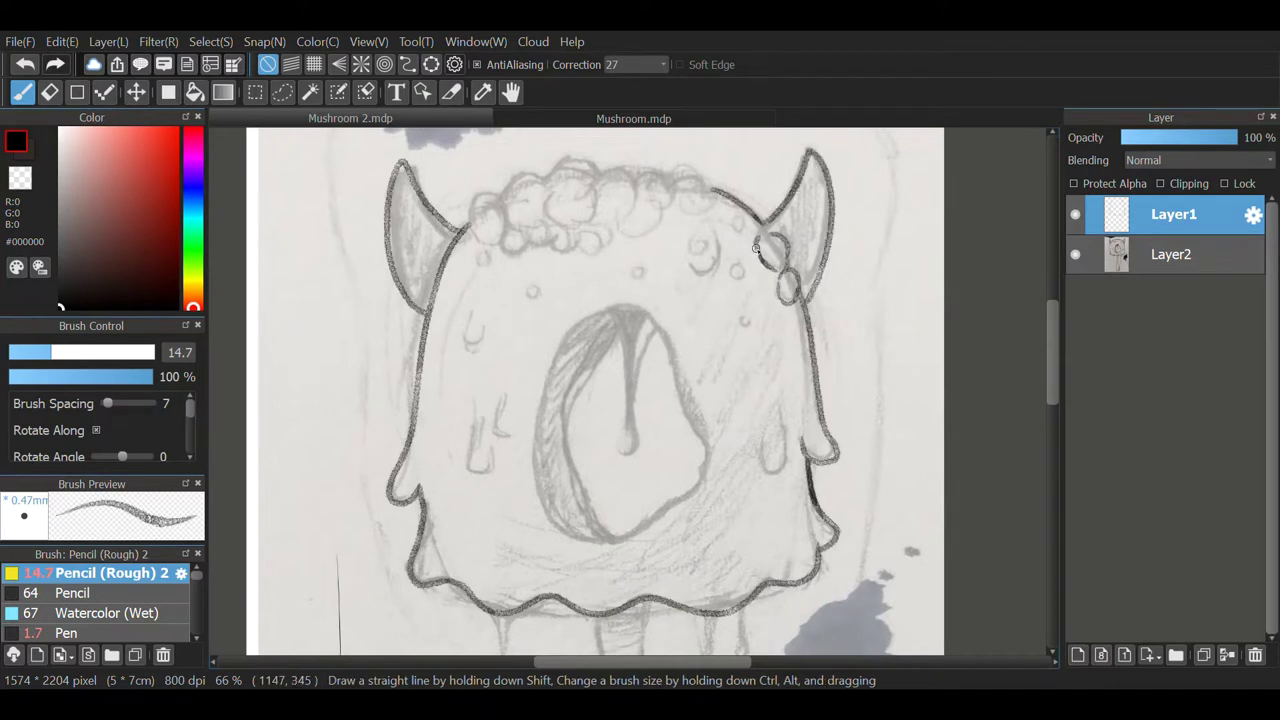
# Trace the sketch's cluster of round bumps atop the creature's head and the curved spot on its forehead with Pencil (Rough) 2.
pyautogui.moveTo(470, 245); pyautogui.dragTo(540, 178)
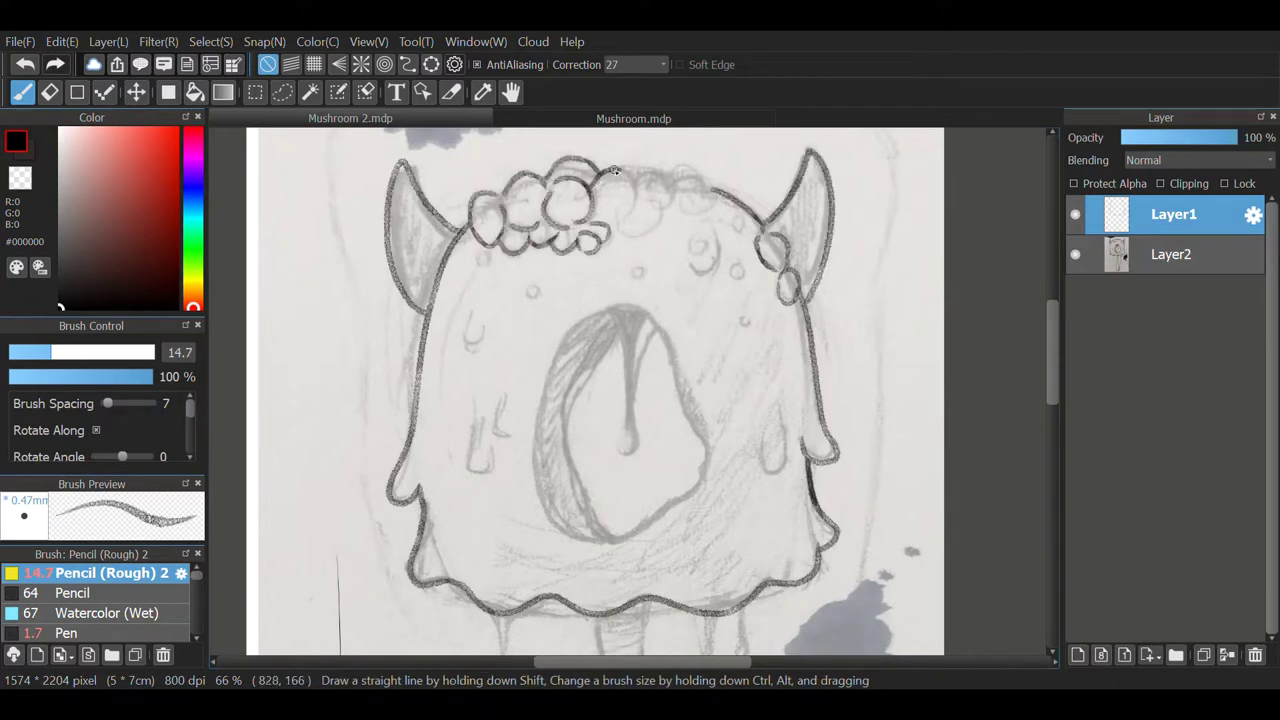
pyautogui.moveTo(672, 178)
pyautogui.mouseDown()
pyautogui.moveTo(712, 205)
pyautogui.moveTo(700, 270)
pyautogui.mouseUp()
pyautogui.moveTo(752, 455); pyautogui.dragTo(772, 458)
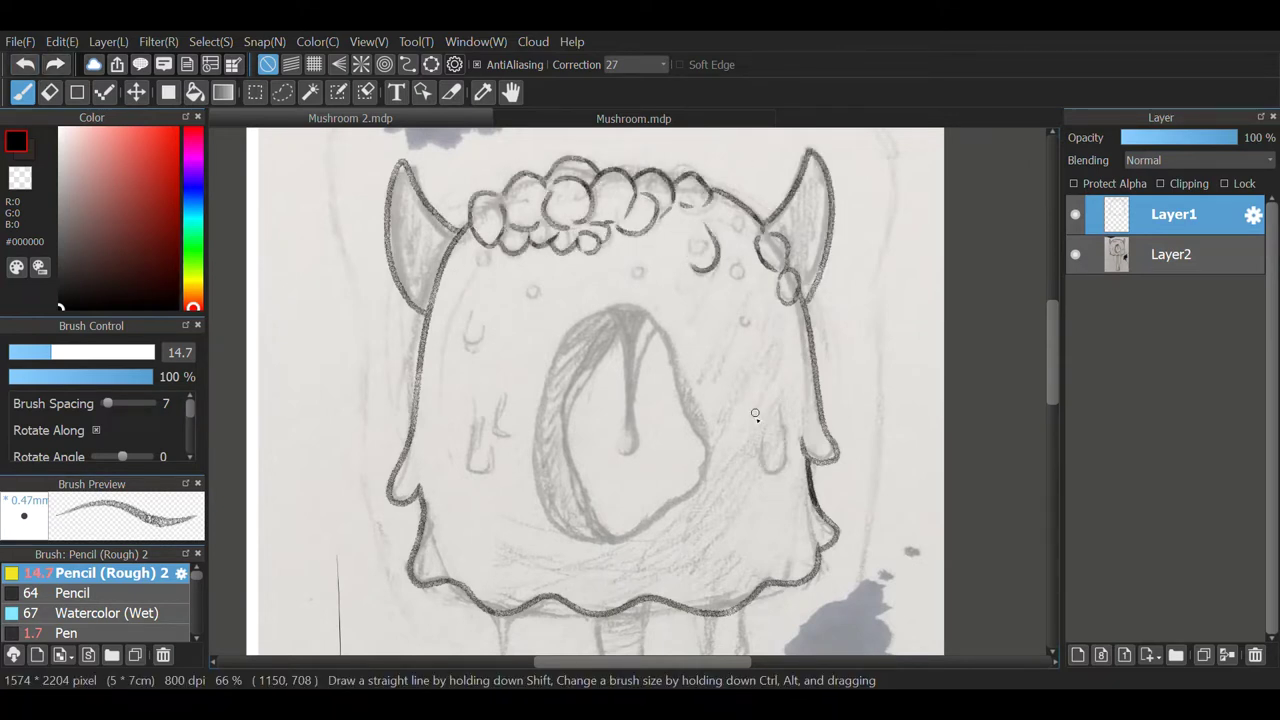
# Trace the large mouth opening with its inner wall edge and fill in the drip hanging inside it.
pyautogui.moveTo(570, 326)
pyautogui.mouseDown()
pyautogui.moveTo(629, 531)
pyautogui.moveTo(612, 318)
pyautogui.mouseUp()
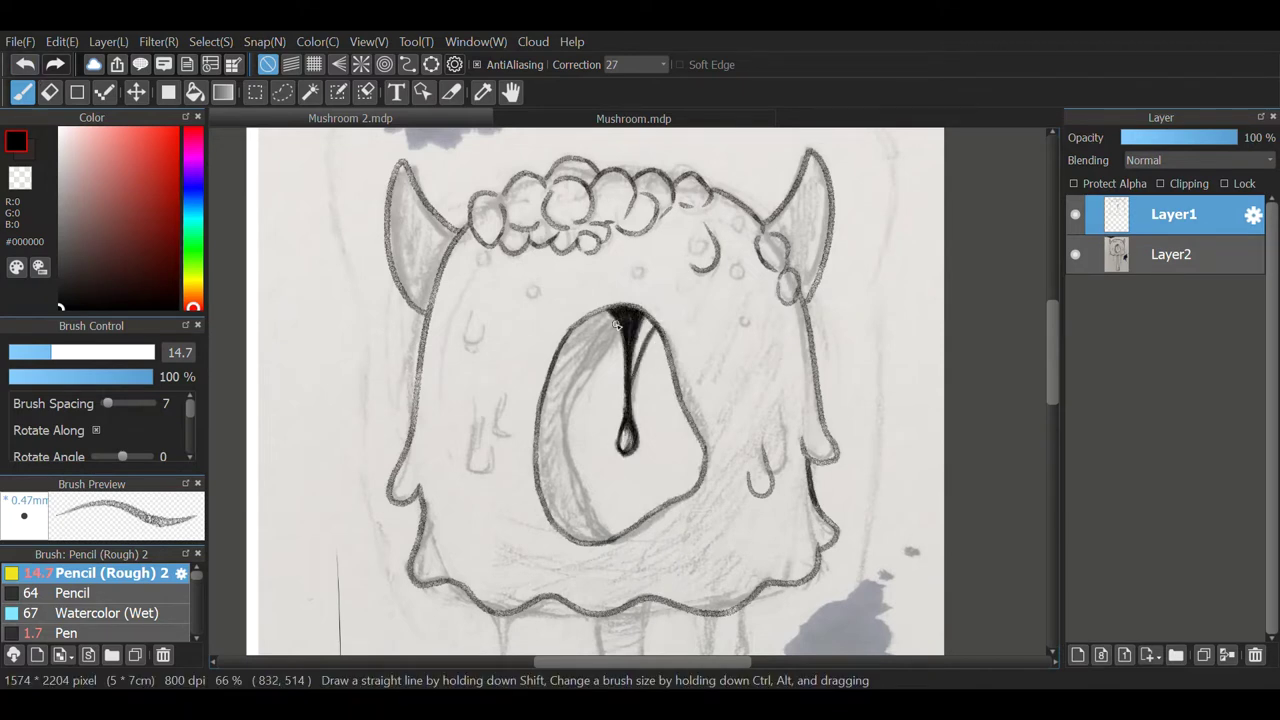
pyautogui.hotkey('ctrl', 'z')
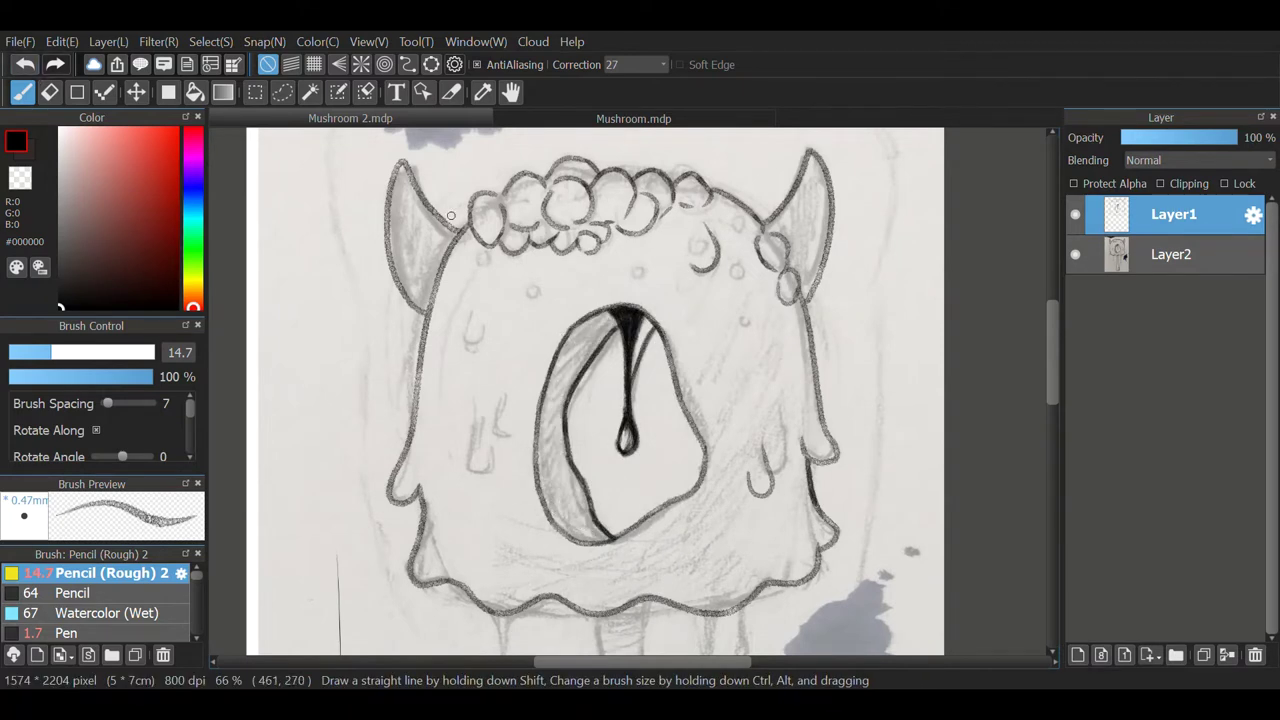
# Darken the head's left outline and trace the small round spots and droplets scattered over the face.
pyautogui.moveTo(466, 229)
pyautogui.mouseDown()
pyautogui.moveTo(409, 440)
pyautogui.moveTo(412, 582)
pyautogui.mouseUp()
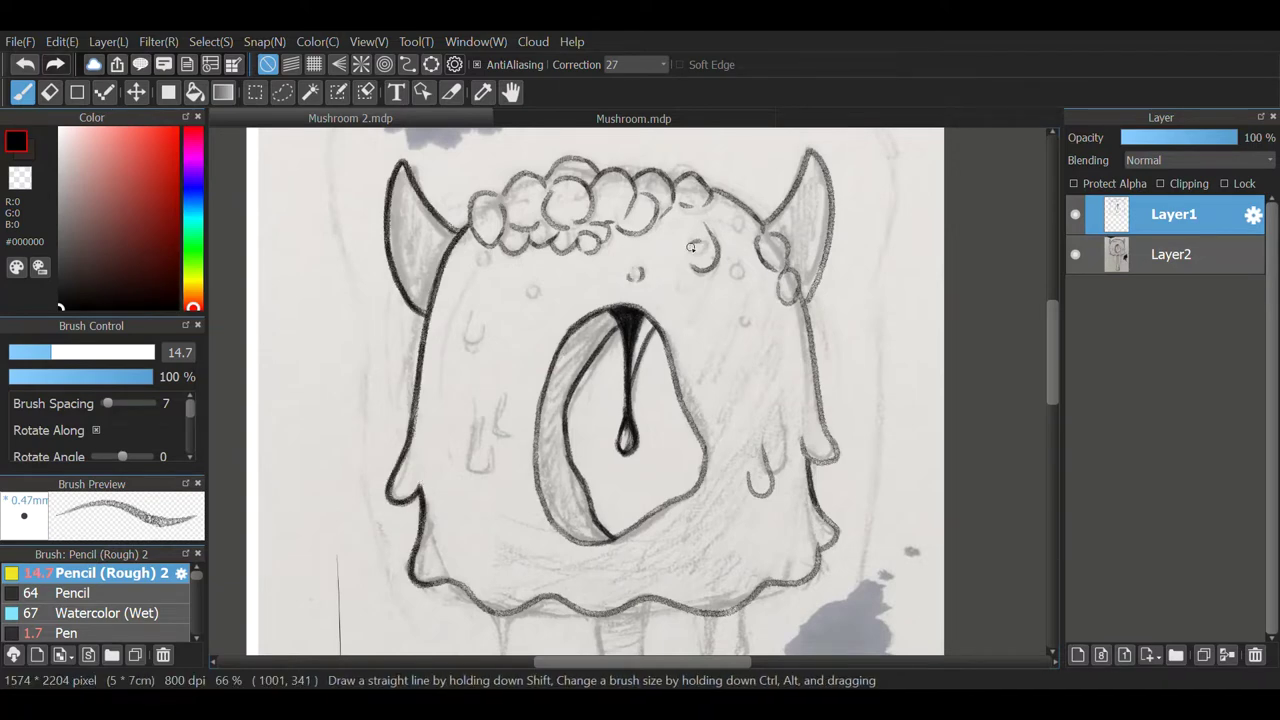
pyautogui.moveTo(738, 212); pyautogui.dragTo(736, 214)
pyautogui.moveTo(700, 243); pyautogui.dragTo(692, 256)
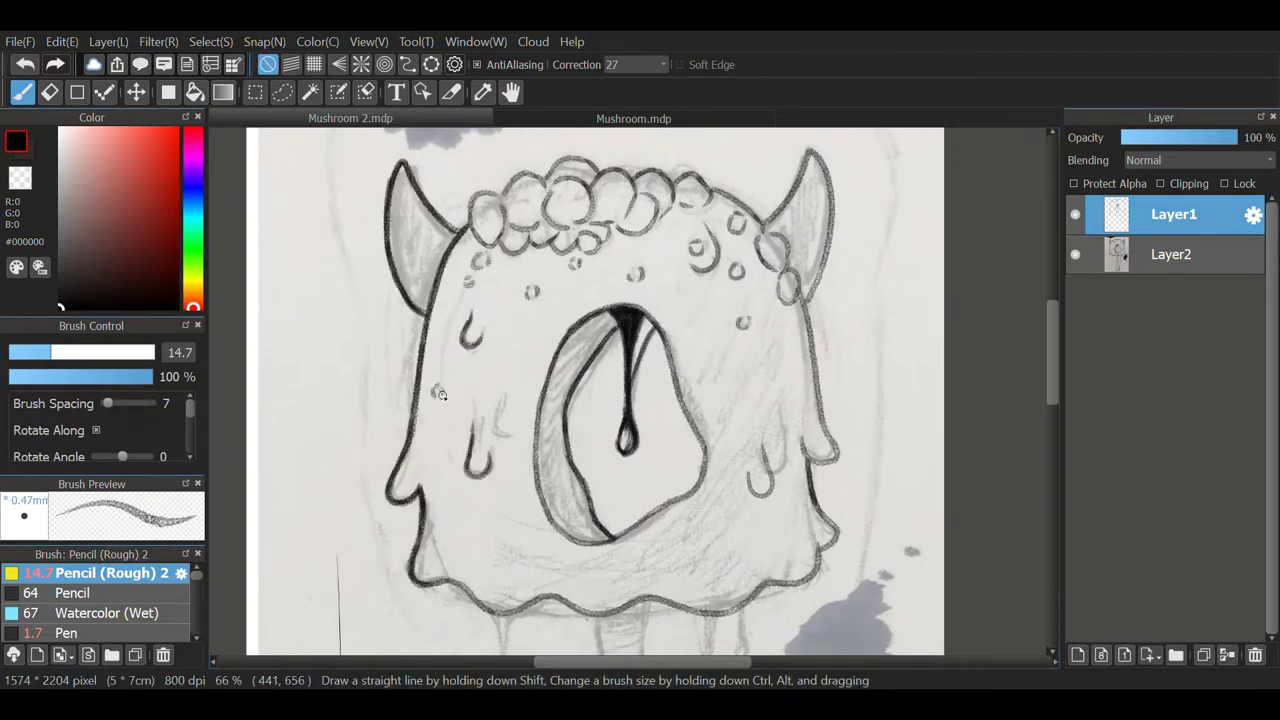
# Trace the popsicle stick and the three drips hanging from the head's wavy lower edge, darkening the left drip.
pyautogui.scroll(-5, 441, 395)
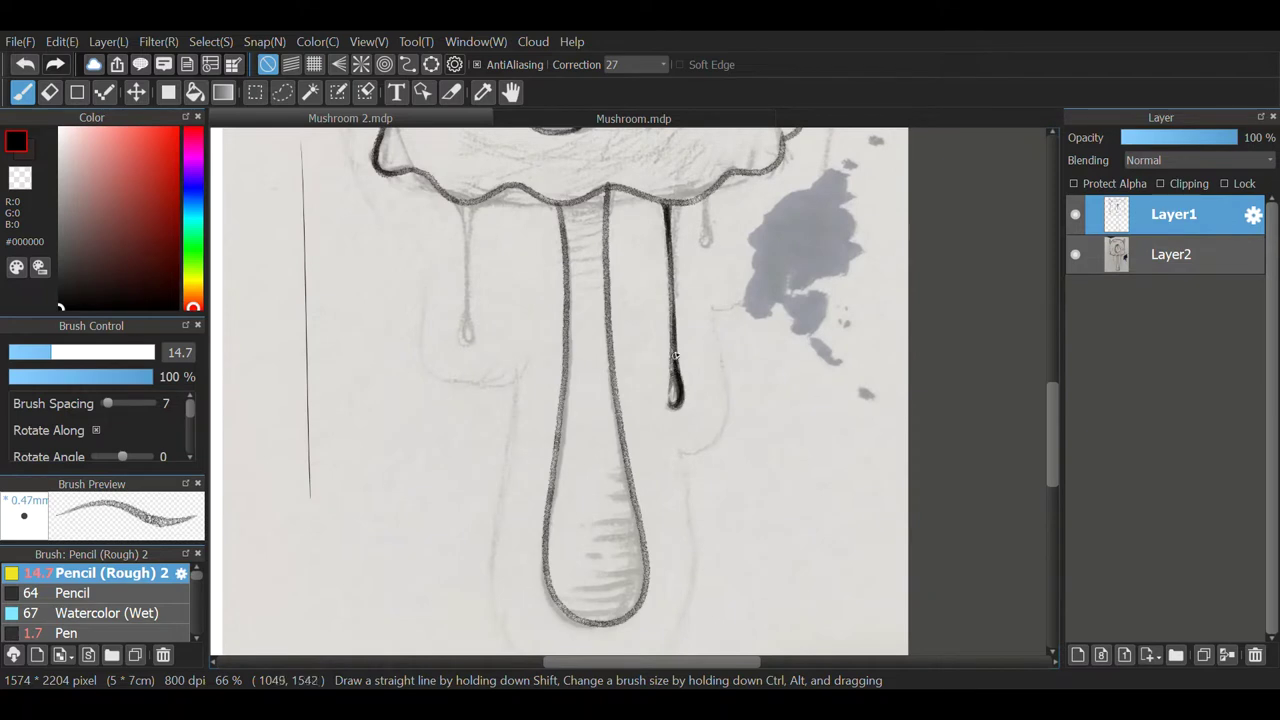
pyautogui.hotkey('ctrl', 'z')
pyautogui.moveTo(703, 198); pyautogui.dragTo(703, 232)
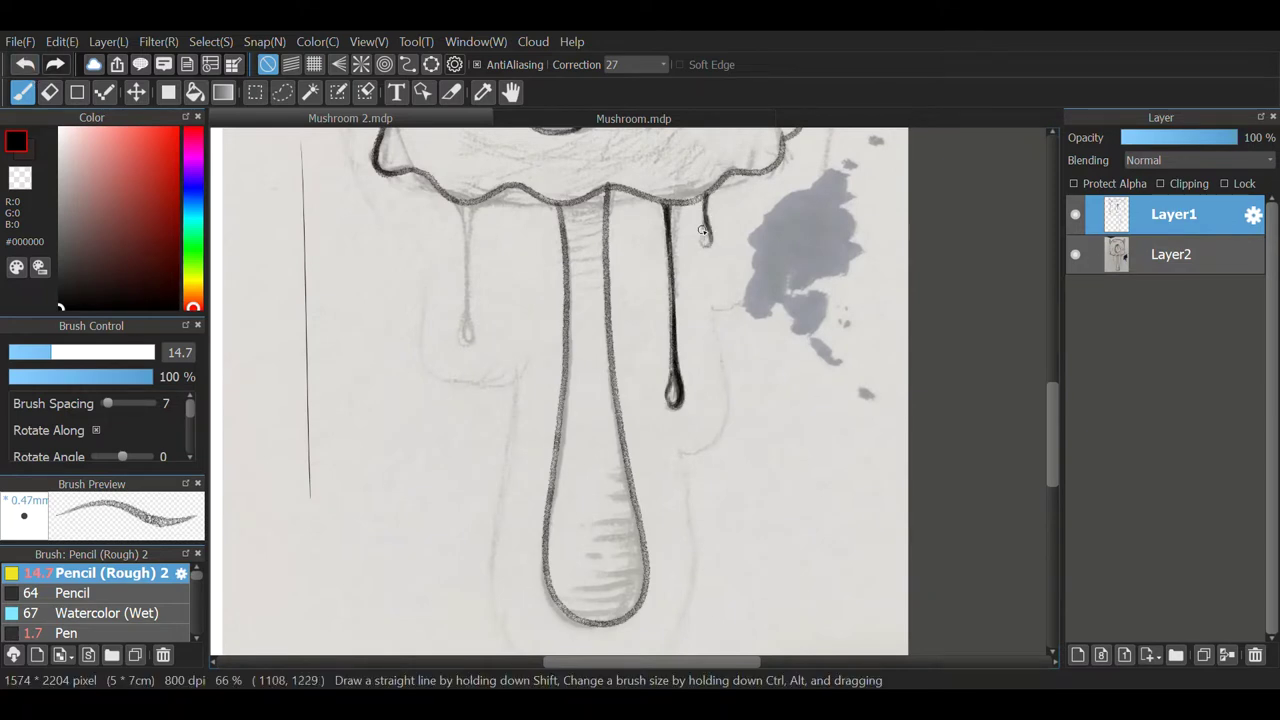
pyautogui.moveTo(471, 204); pyautogui.dragTo(472, 330)
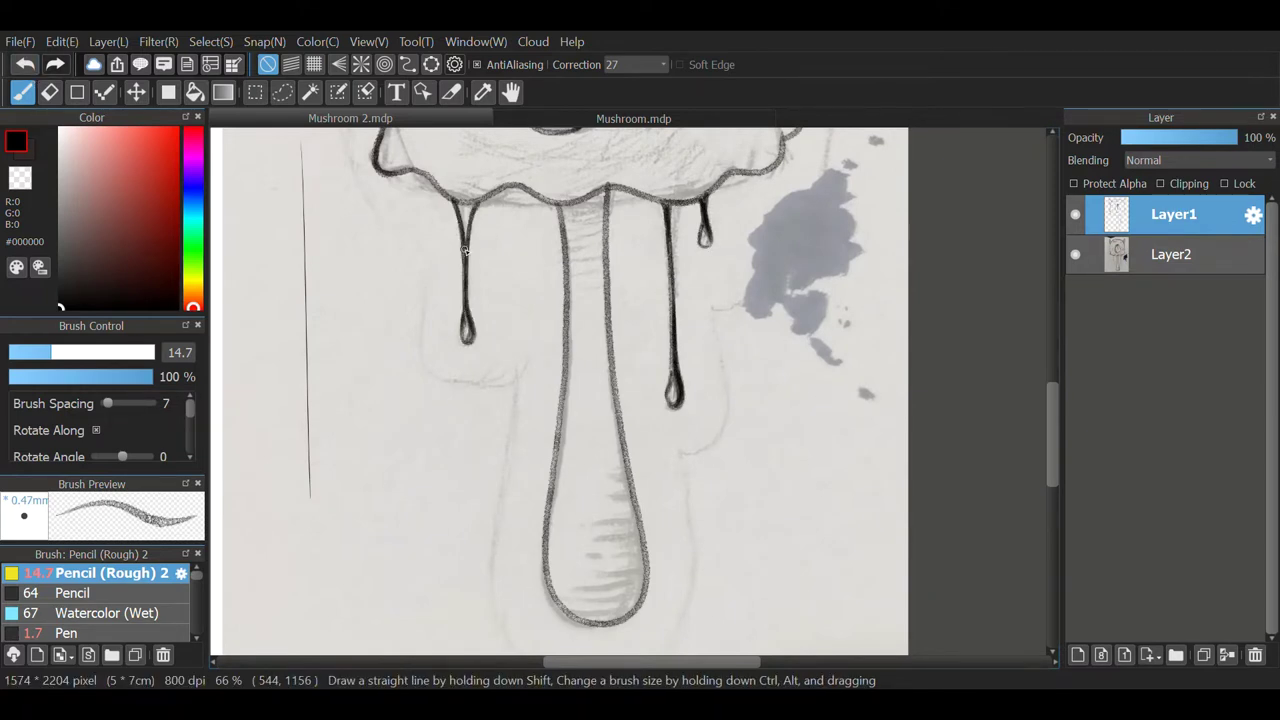
pyautogui.scroll(-3, 464, 250)
pyautogui.scroll(2, 464, 250)
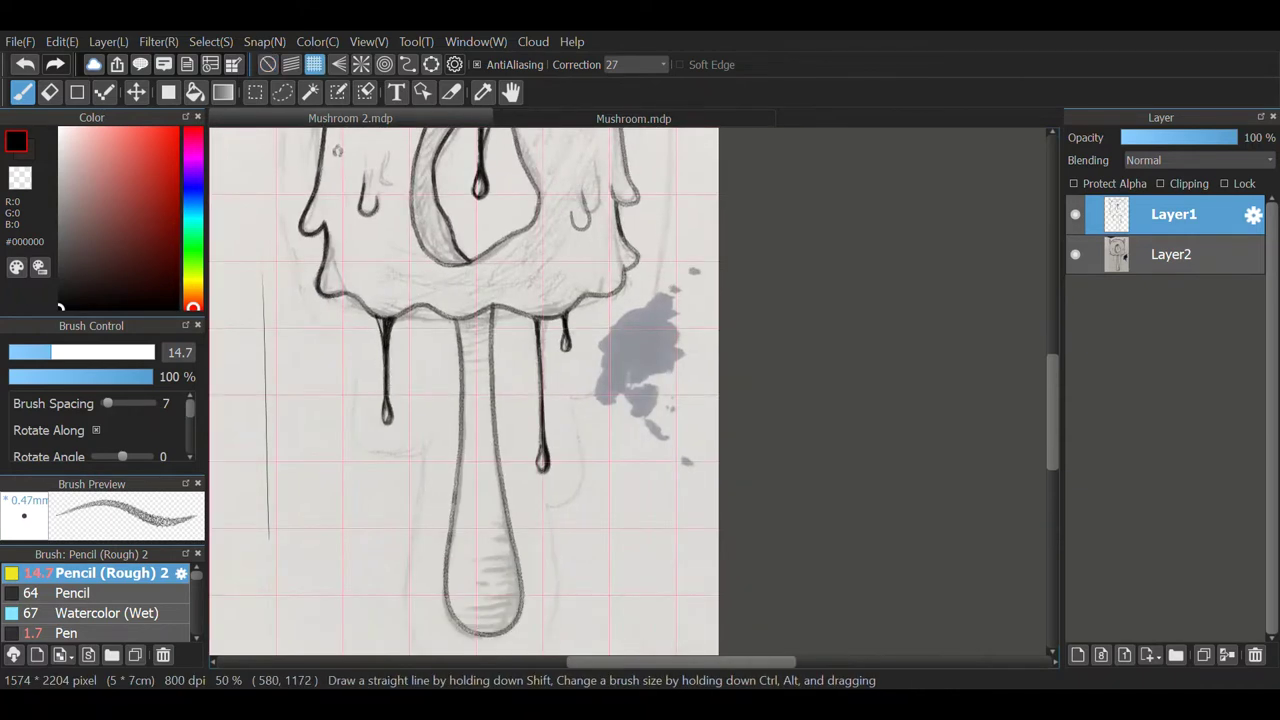
pyautogui.hotkey('ctrl', 'shift', 'g')
pyautogui.moveTo(383, 322); pyautogui.dragTo(387, 422)
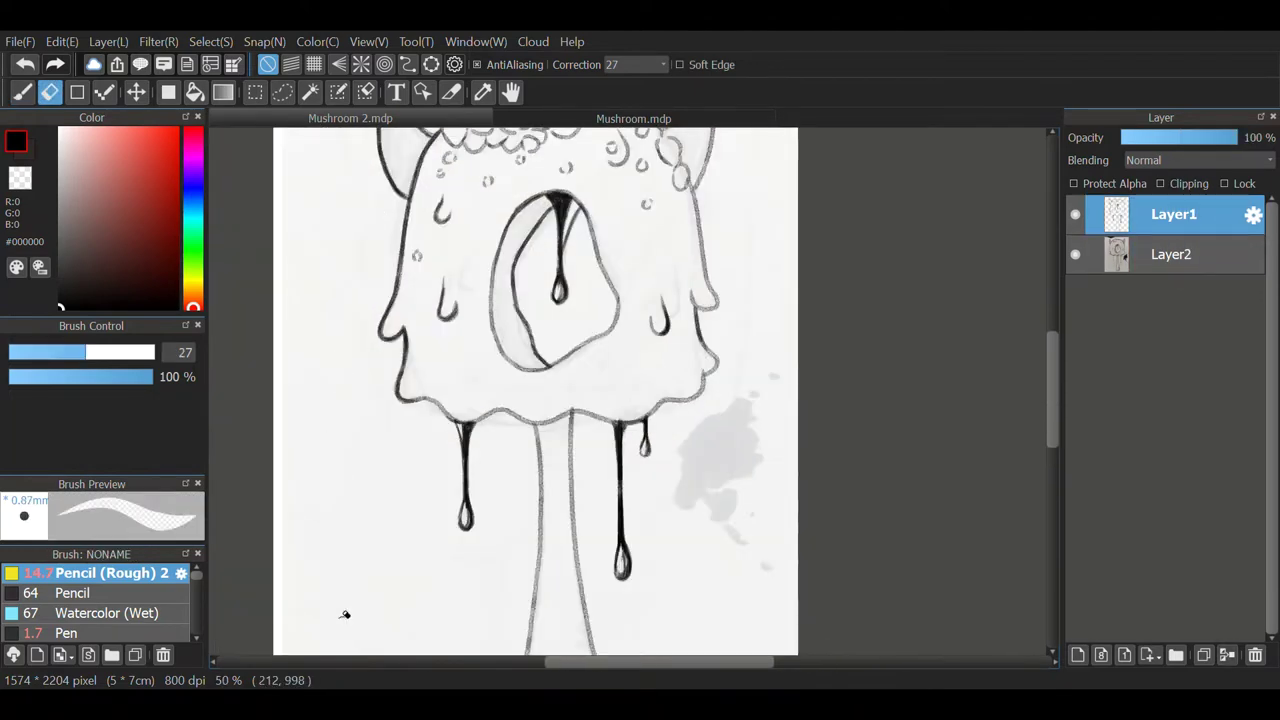
# Fill the inner wall on the mouth's left side with diagonal pencil hatching.
pyautogui.press('b')
pyautogui.scroll(-3, 400, 450)
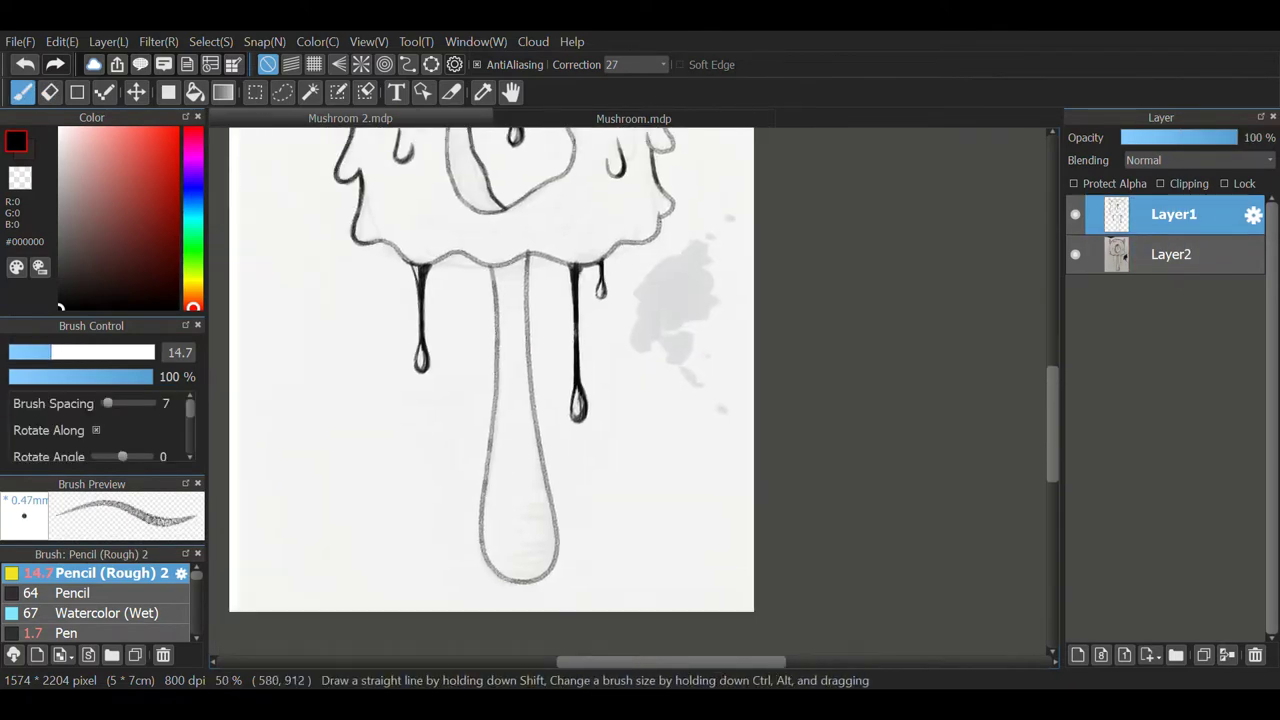
pyautogui.scroll(3, 494, 423)
pyautogui.moveTo(436, 255)
pyautogui.mouseDown()
pyautogui.moveTo(346, 437)
pyautogui.moveTo(365, 548)
pyautogui.mouseUp()
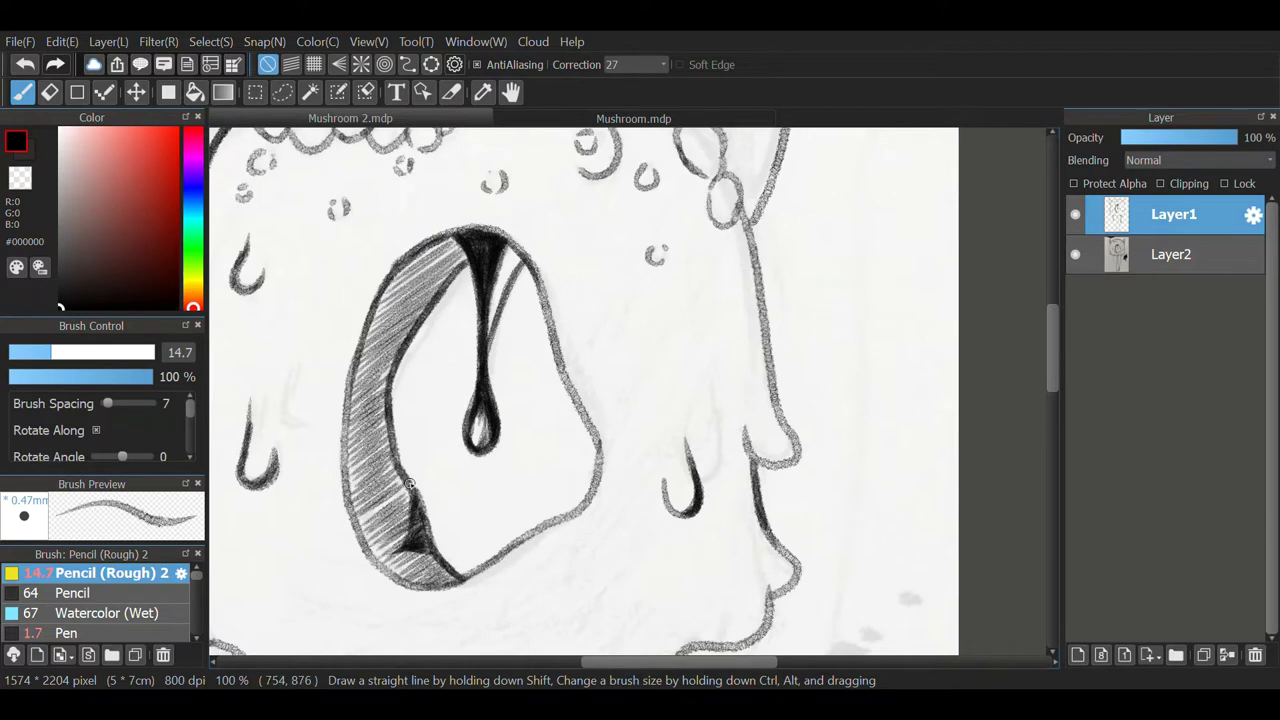
# Try to draw angular cracks and dark facets over the hatched inner wall of the mouth.
pyautogui.moveTo(370, 388)
pyautogui.mouseDown()
pyautogui.moveTo(355, 446)
pyautogui.moveTo(381, 450)
pyautogui.moveTo(365, 368)
pyautogui.mouseUp()
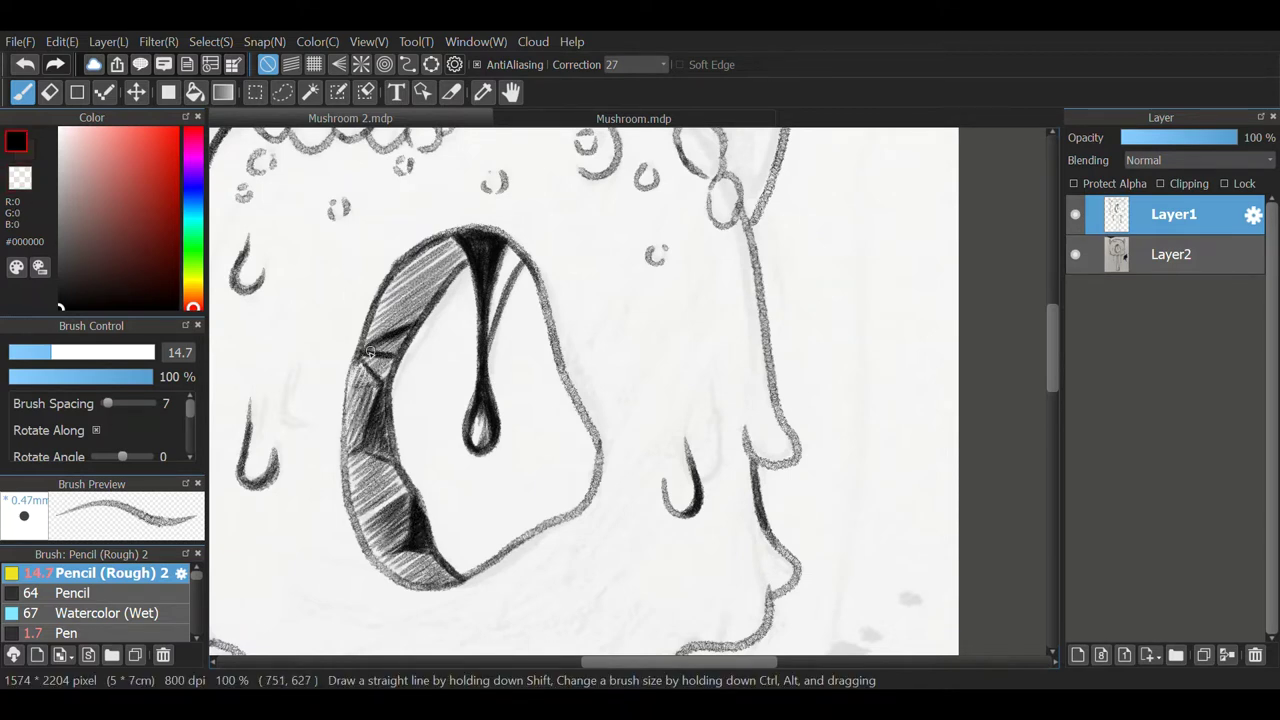
pyautogui.hotkey('ctrl', 'z')
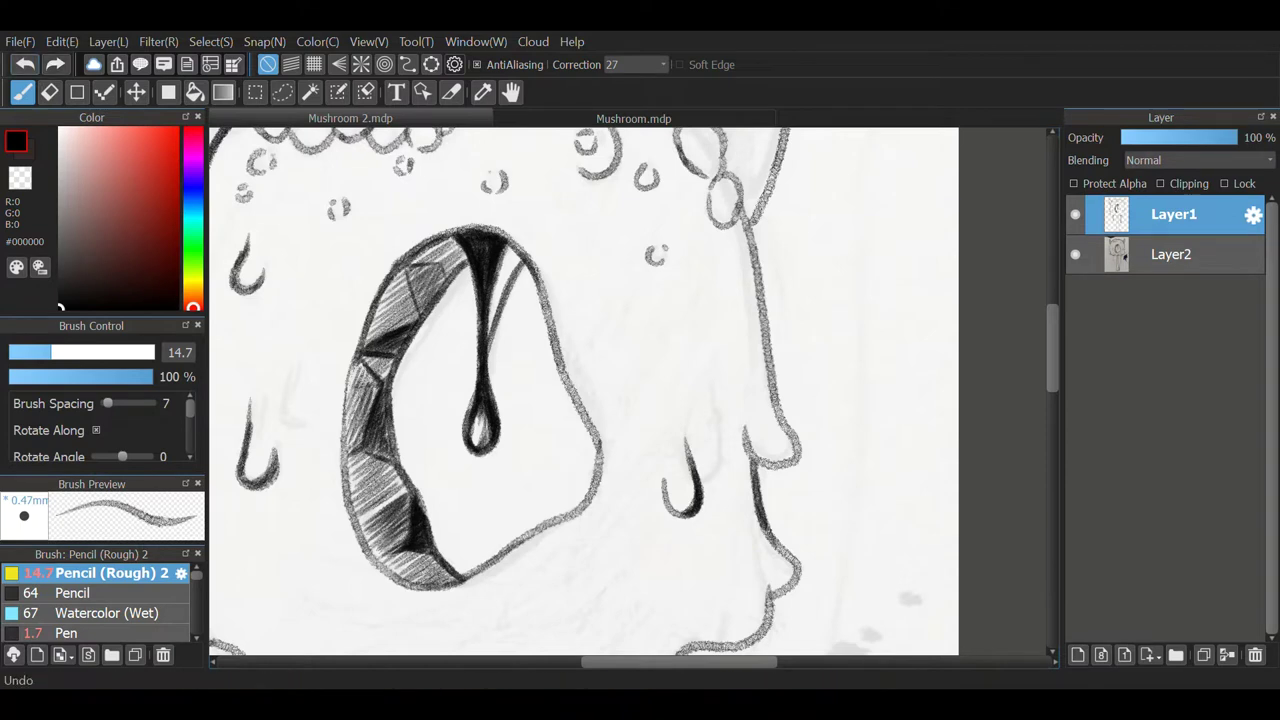
pyautogui.moveTo(412, 268); pyautogui.dragTo(450, 238)
pyautogui.scroll(-2, 615, 190)
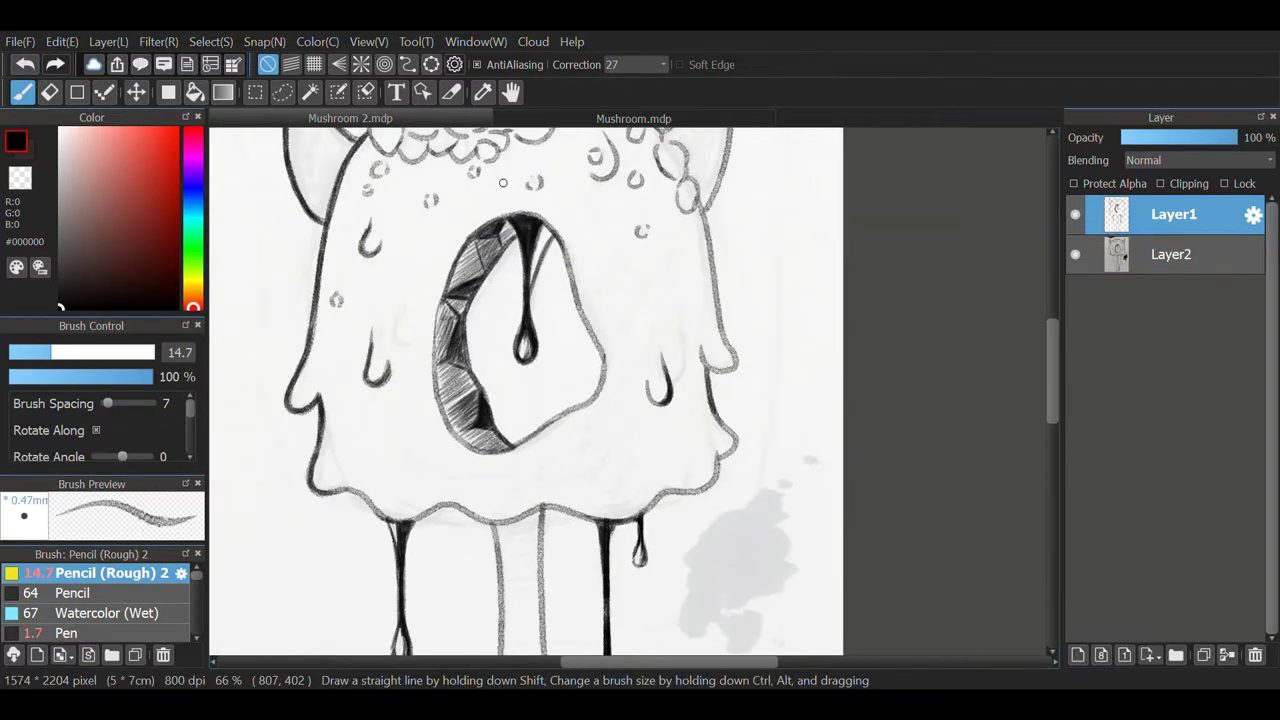
pyautogui.hotkey('ctrl', 'z')
pyautogui.hotkey('ctrl', 'z')
pyautogui.hotkey('ctrl', 'z')
# Erase stray marks at the inner wall's lower tip and redraw its hatching and dark edge down the mouth's left side.
pyautogui.press('e')
pyautogui.moveTo(485, 425)
pyautogui.mouseDown()
pyautogui.moveTo(450, 345)
pyautogui.moveTo(455, 425)
pyautogui.moveTo(500, 445)
pyautogui.mouseUp()
pyautogui.press('b')
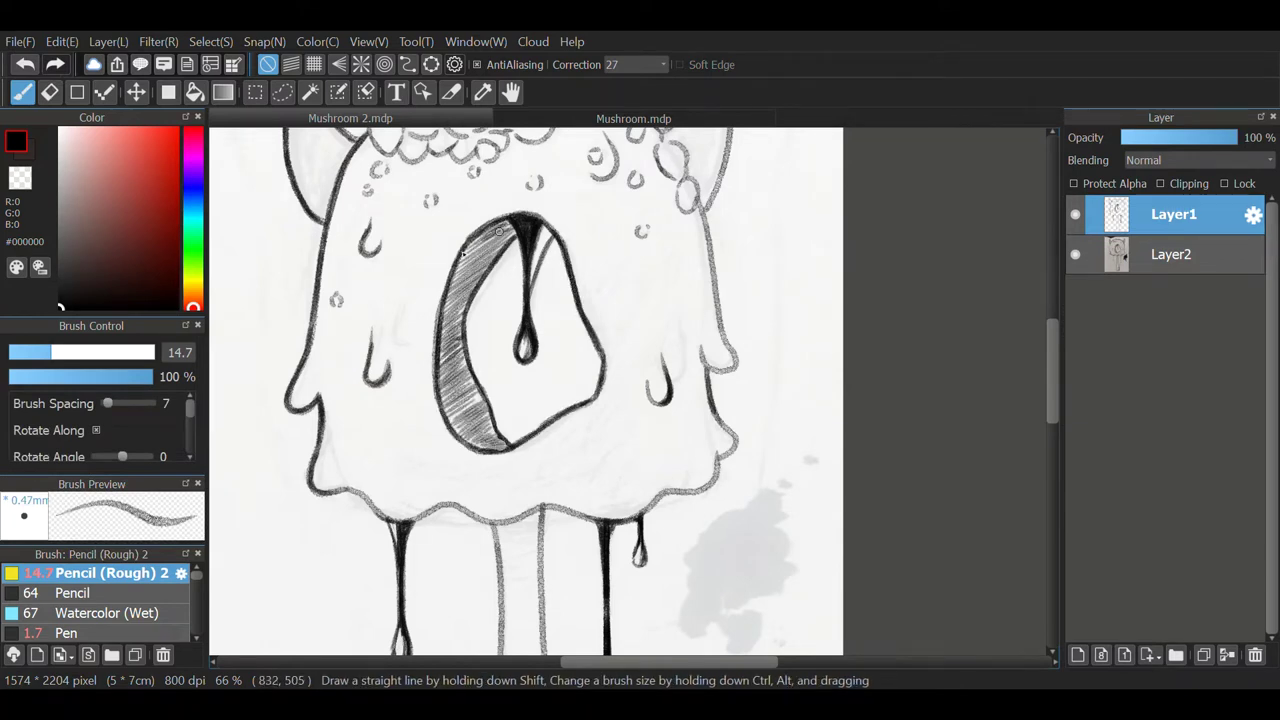
pyautogui.moveTo(464, 254); pyautogui.dragTo(495, 440)
# Darken both long edges and the rounded end of the popsicle stick.
pyautogui.scroll(-5, 520, 400)
pyautogui.moveTo(592, 160); pyautogui.dragTo(628, 580)
pyautogui.moveTo(531, 183); pyautogui.dragTo(542, 543)
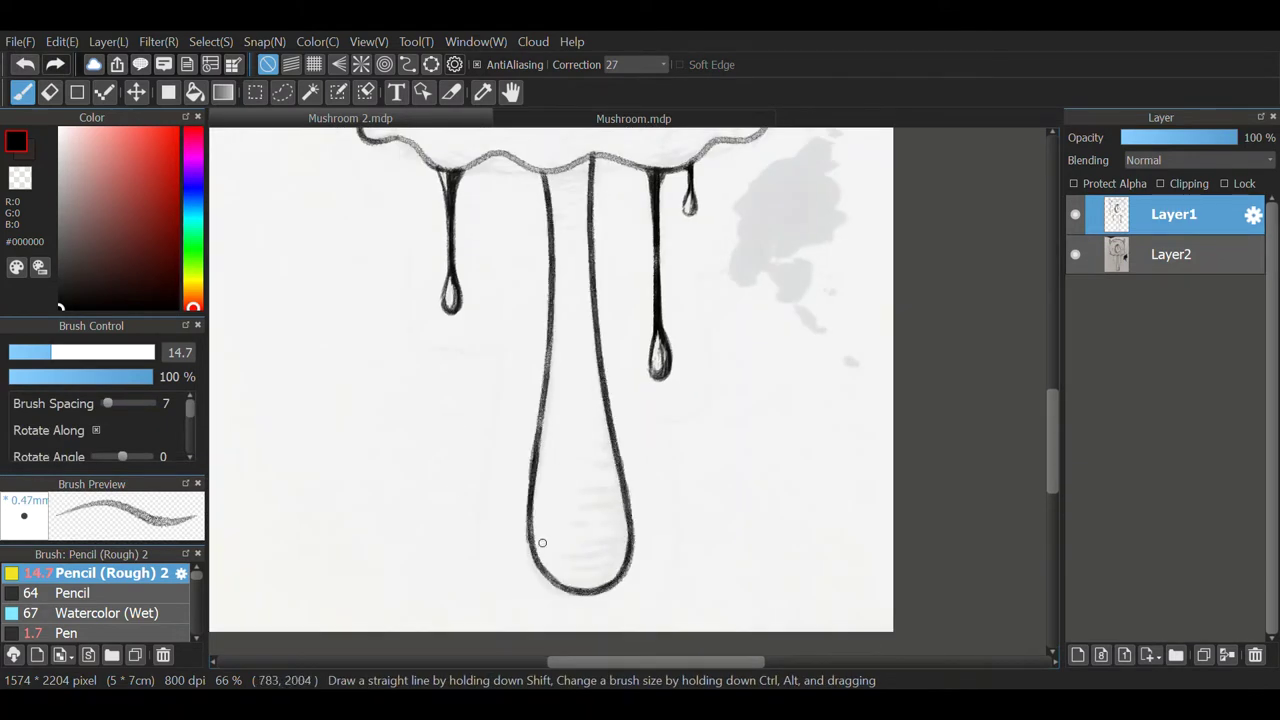
# Add short horizontal shading strokes to the stick's rounded lower end and to its top just beneath the head.
pyautogui.moveTo(628, 568); pyautogui.dragTo(572, 578)
pyautogui.moveTo(628, 524); pyautogui.dragTo(564, 530)
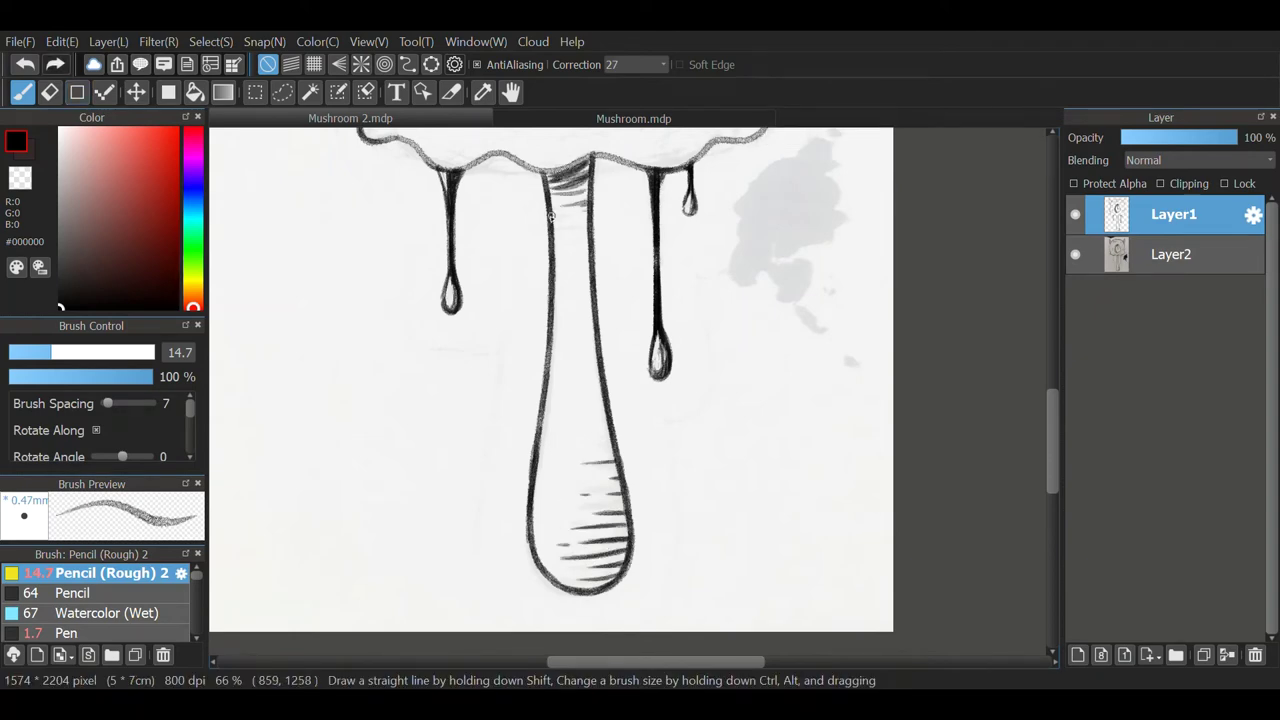
pyautogui.moveTo(590, 162); pyautogui.dragTo(552, 182)
# Darken the head's wavy lower edge and continue the heavier line up its right side to the bumps by the horn.
pyautogui.scroll(4, 550, 215)
pyautogui.moveTo(420, 392)
pyautogui.mouseDown()
pyautogui.moveTo(645, 366)
pyautogui.moveTo(780, 200)
pyautogui.mouseUp()
pyautogui.scroll(3, 780, 200)
pyautogui.moveTo(784, 490); pyautogui.dragTo(695, 195)
pyautogui.scroll(3, 695, 195)
pyautogui.moveTo(680, 480); pyautogui.dragTo(636, 282)
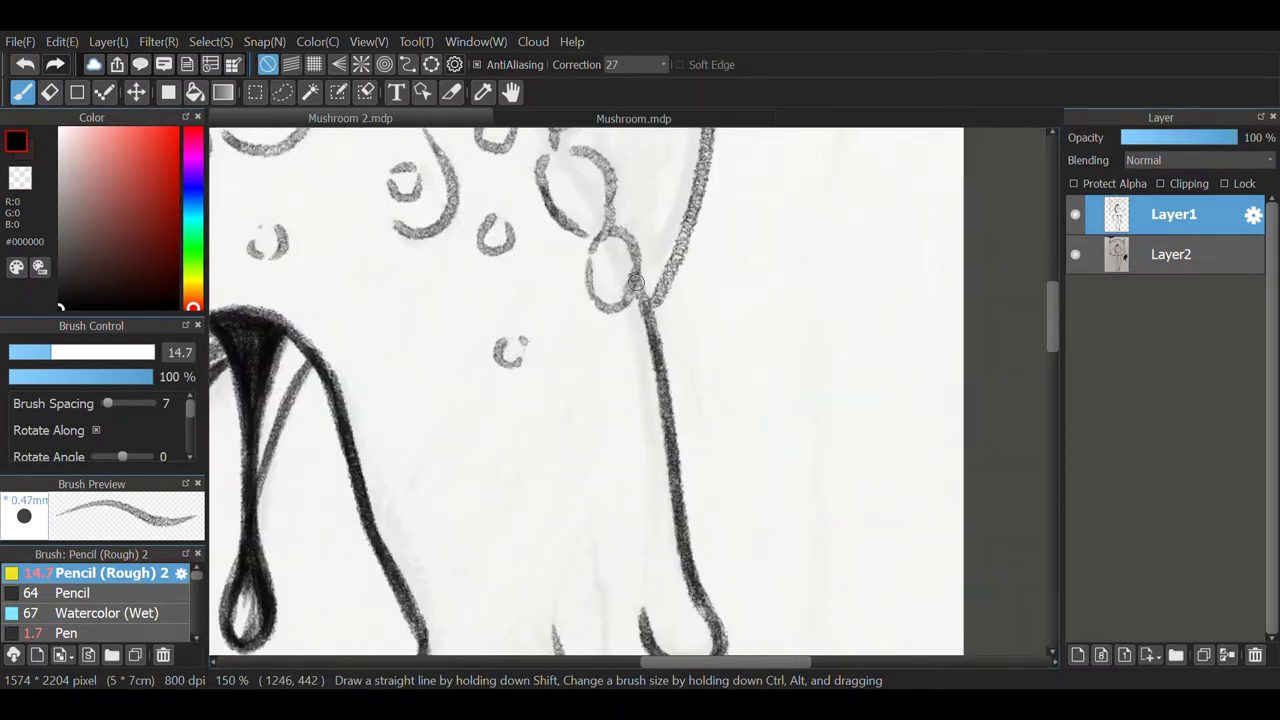
# Darken the right horn's outline, the curve of the head beside it and the neighbouring top bumps.
pyautogui.scroll(3, 636, 282)
pyautogui.scroll(3, 636, 282)
pyautogui.moveTo(620, 430); pyautogui.dragTo(660, 160)
pyautogui.moveTo(372, 400); pyautogui.dragTo(534, 270)
pyautogui.scroll(3, 812, 334)
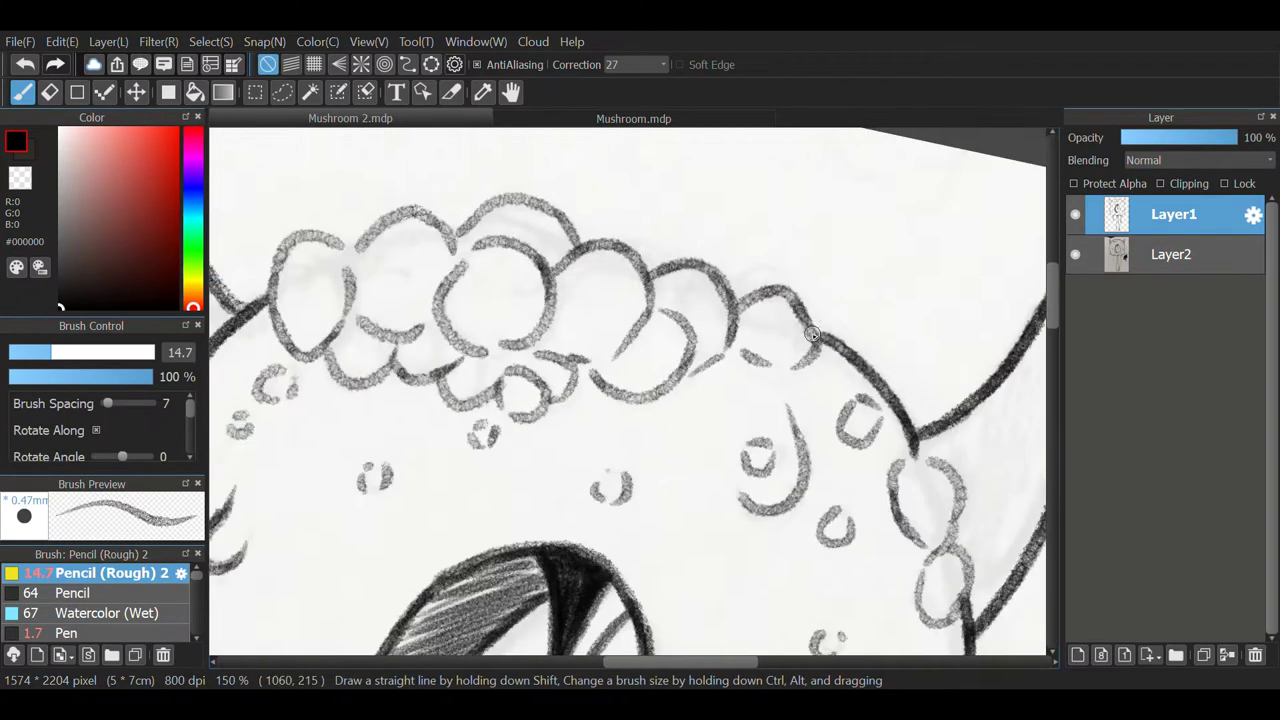
pyautogui.hotkey('ctrl', '0')
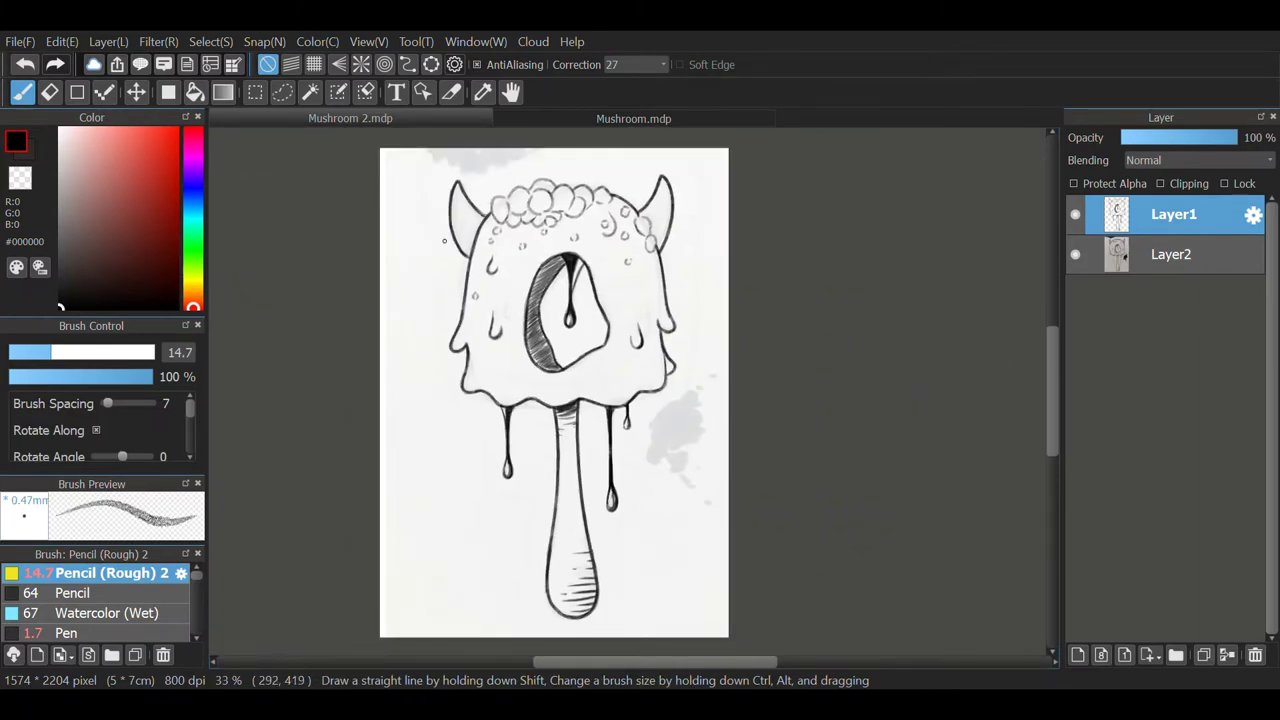
# Sharpen the small spots and droplets on the head with brush size 5.1 and shade the little fold on its lower right edge.
pyautogui.scroll(5, 444, 240)
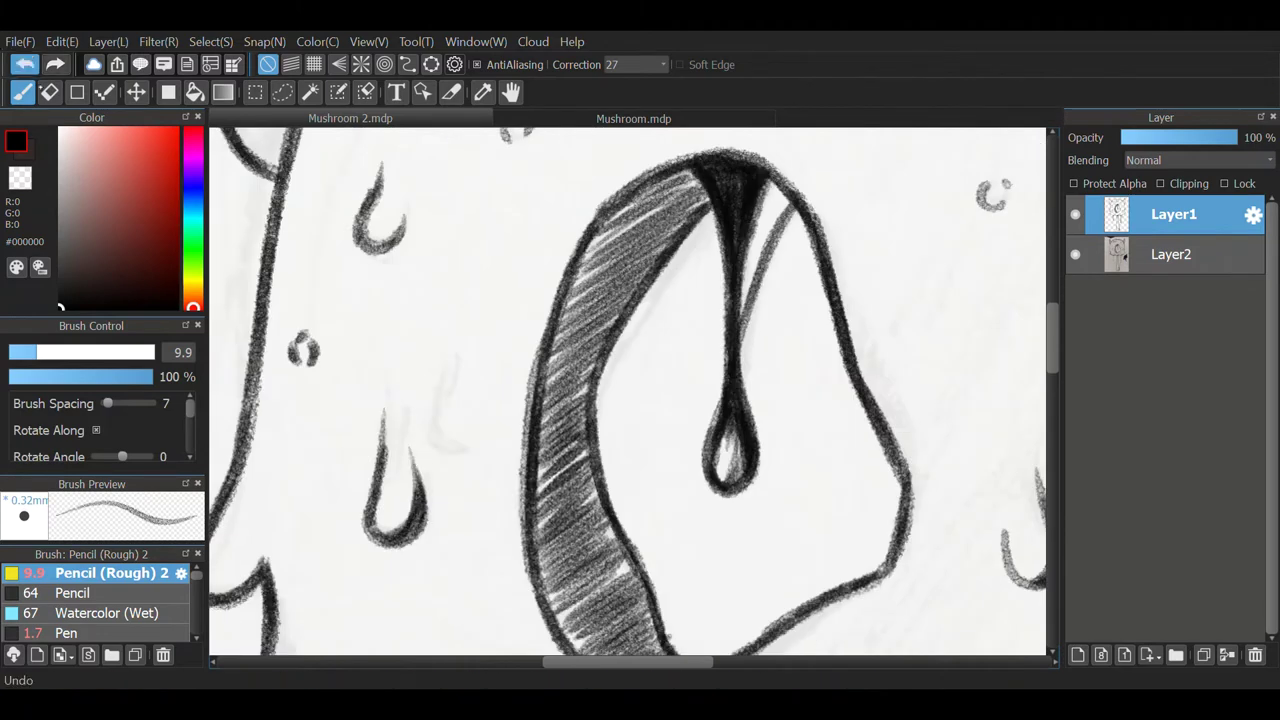
pyautogui.scroll(3, 352, 385)
pyautogui.moveTo(354, 290); pyautogui.dragTo(352, 385)
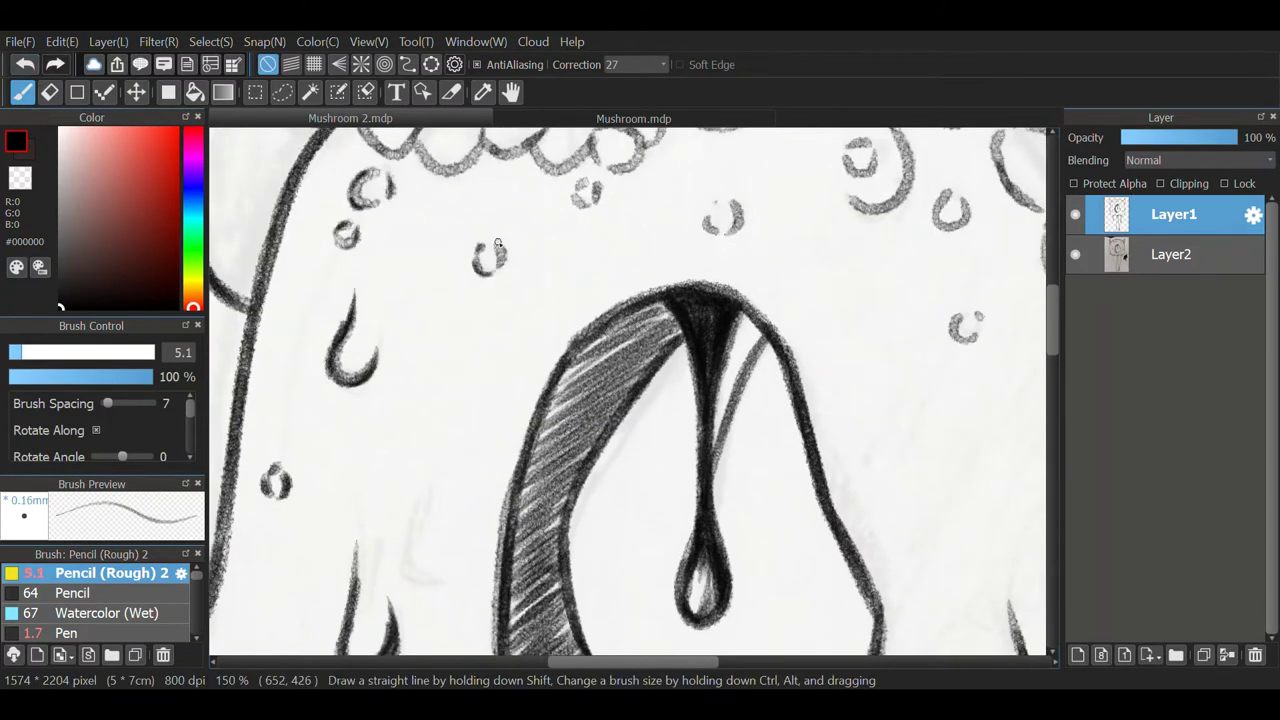
pyautogui.scroll(3, 498, 243)
pyautogui.moveTo(582, 330); pyautogui.dragTo(556, 368)
pyautogui.scroll(-5, 576, 484)
pyautogui.scroll(-5, 712, 545)
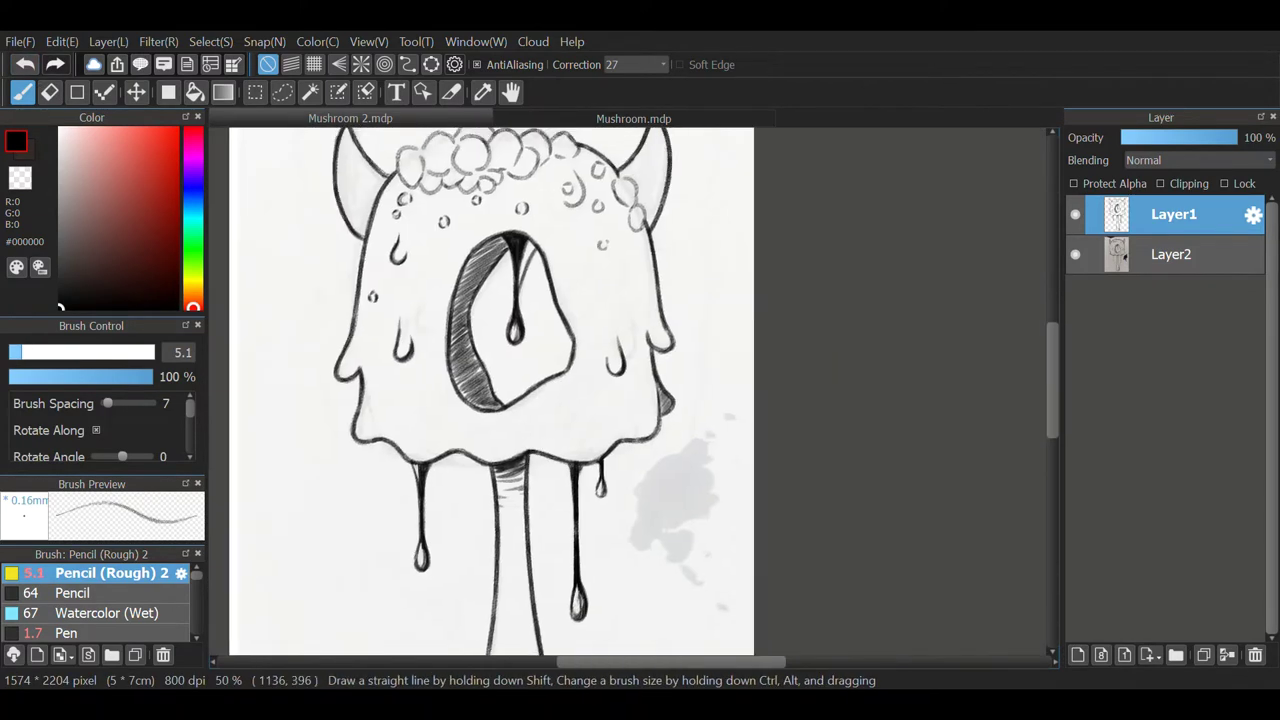
# Redraw the forehead's large curved spot as a full circle and darken the surrounding spots and right-side bumps.
pyautogui.scroll(5, 443, 215)
pyautogui.moveTo(460, 285); pyautogui.dragTo(442, 220)
pyautogui.hotkey('ctrl', 'z')
pyautogui.moveTo(440, 276)
pyautogui.mouseDown()
pyautogui.moveTo(420, 330)
pyautogui.moveTo(478, 350)
pyautogui.mouseUp()
pyautogui.moveTo(532, 228); pyautogui.dragTo(540, 270)
pyautogui.moveTo(600, 278)
pyautogui.mouseDown()
pyautogui.moveTo(660, 380)
pyautogui.moveTo(645, 425)
pyautogui.mouseUp()
pyautogui.moveTo(430, 320); pyautogui.dragTo(805, 375)
pyautogui.moveTo(800, 330); pyautogui.dragTo(830, 410)
# Darken the contours of the round bumps along the top of the head from left to right with brush size 5.8.
pyautogui.moveTo(300, 345); pyautogui.dragTo(322, 238)
pyautogui.moveTo(345, 282); pyautogui.dragTo(378, 230)
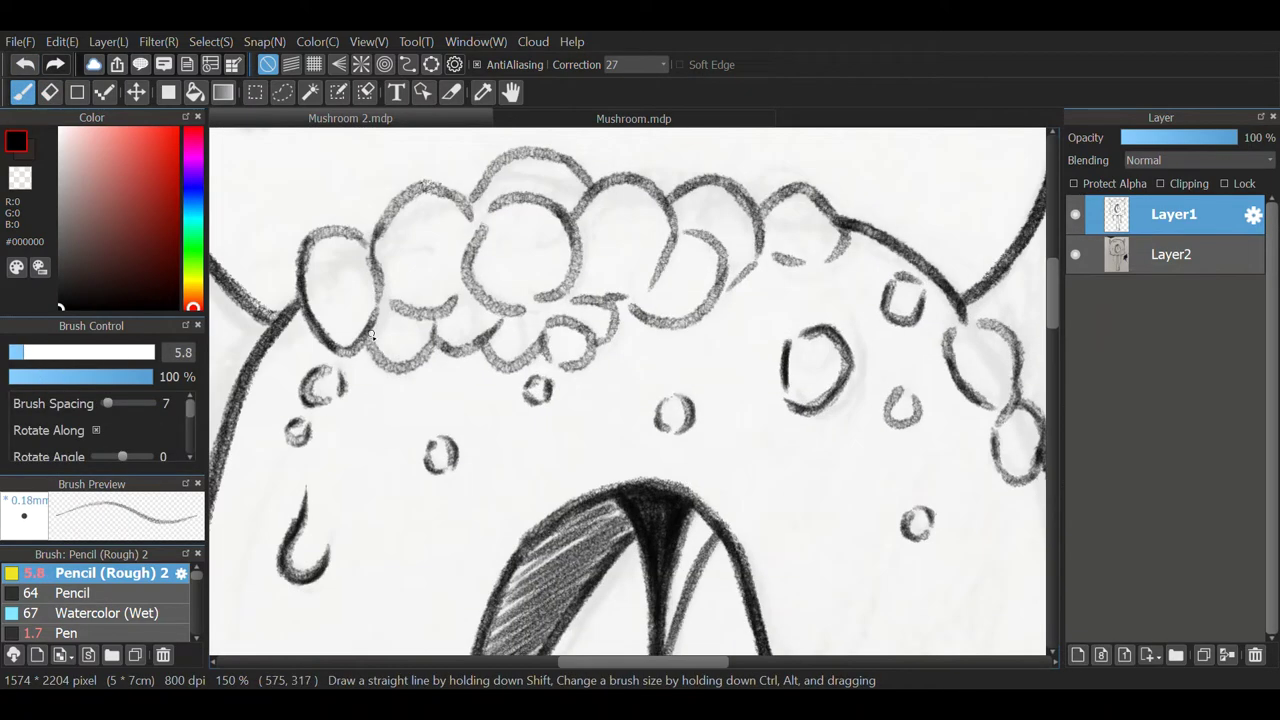
pyautogui.moveTo(365, 338); pyautogui.dragTo(435, 375)
pyautogui.moveTo(378, 300); pyautogui.dragTo(495, 192)
pyautogui.moveTo(435, 300); pyautogui.dragTo(575, 220)
pyautogui.moveTo(482, 365); pyautogui.dragTo(615, 292)
pyautogui.moveTo(540, 370); pyautogui.dragTo(620, 258)
pyautogui.moveTo(470, 220)
pyautogui.mouseDown()
pyautogui.moveTo(592, 160)
pyautogui.moveTo(700, 290)
pyautogui.mouseUp()
pyautogui.moveTo(720, 300); pyautogui.dragTo(640, 320)
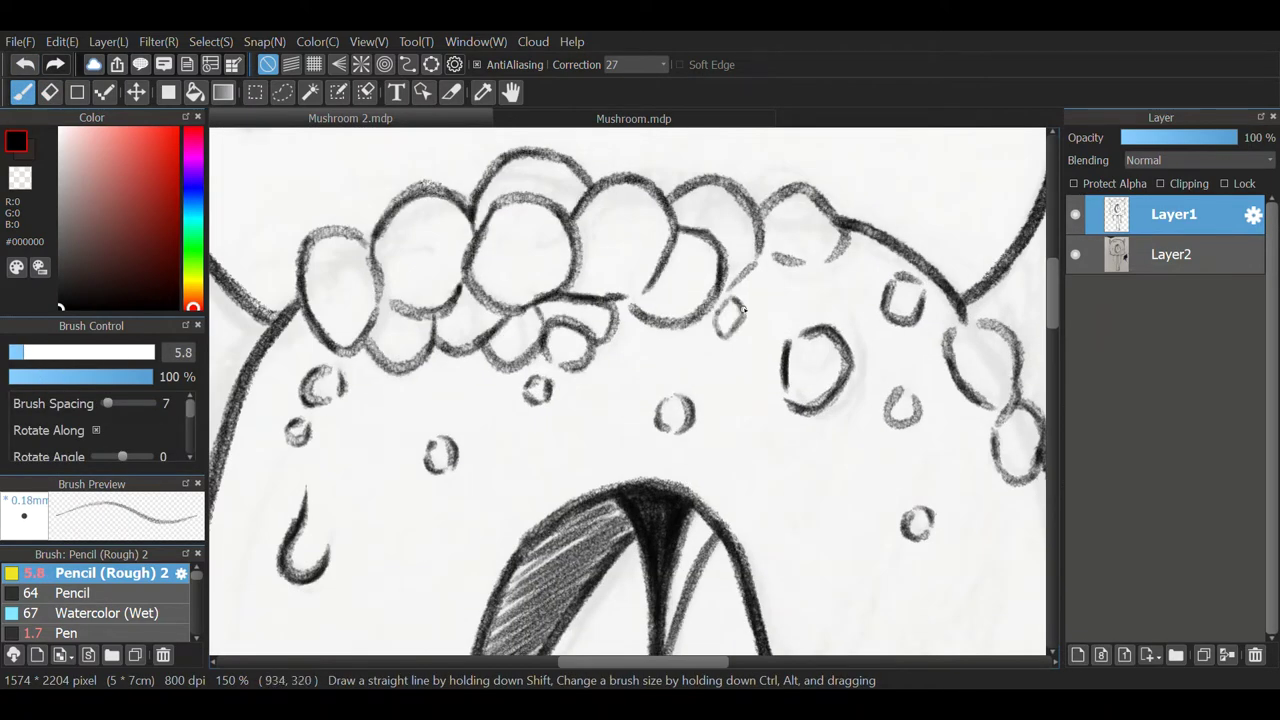
pyautogui.moveTo(735, 280); pyautogui.dragTo(800, 190)
pyautogui.moveTo(790, 185); pyautogui.dragTo(840, 255)
# Draw thin curved contour lines across the left and right horns.
pyautogui.scroll(-5, 800, 250)
pyautogui.scroll(5, 466, 278)
pyautogui.moveTo(440, 380); pyautogui.dragTo(495, 300)
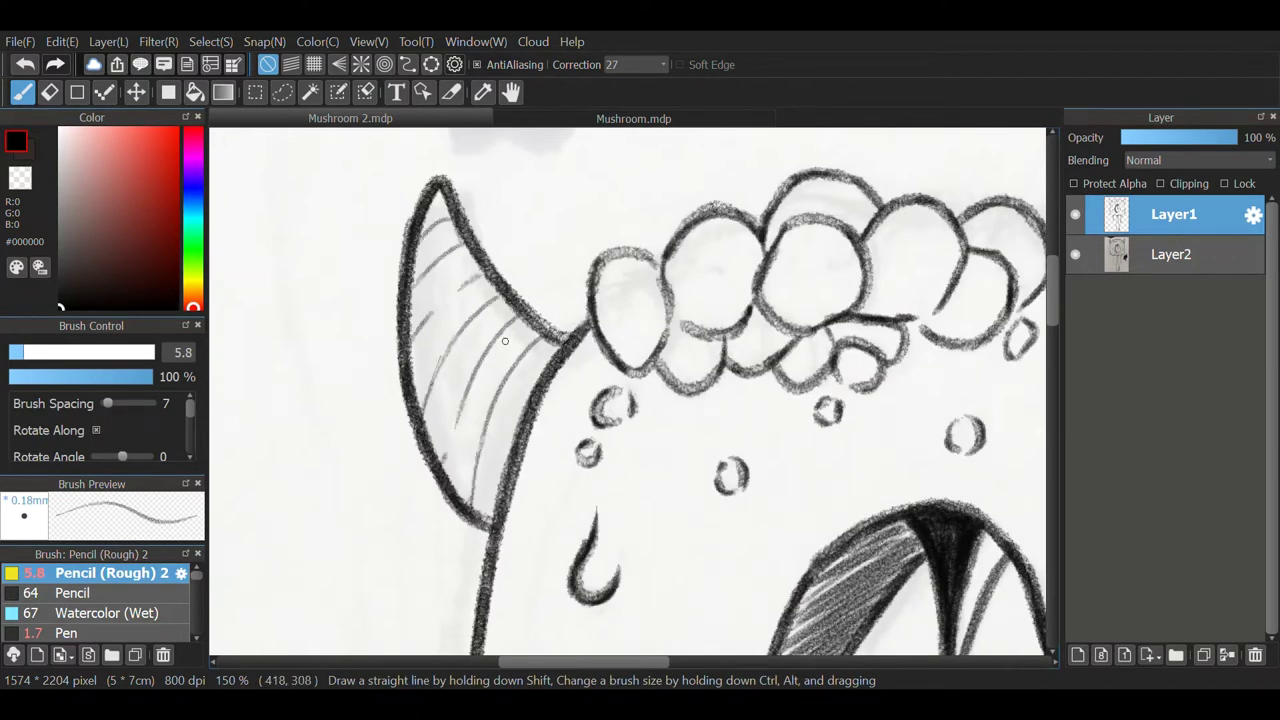
pyautogui.hotkey('ctrl', 'z')
pyautogui.press('h')
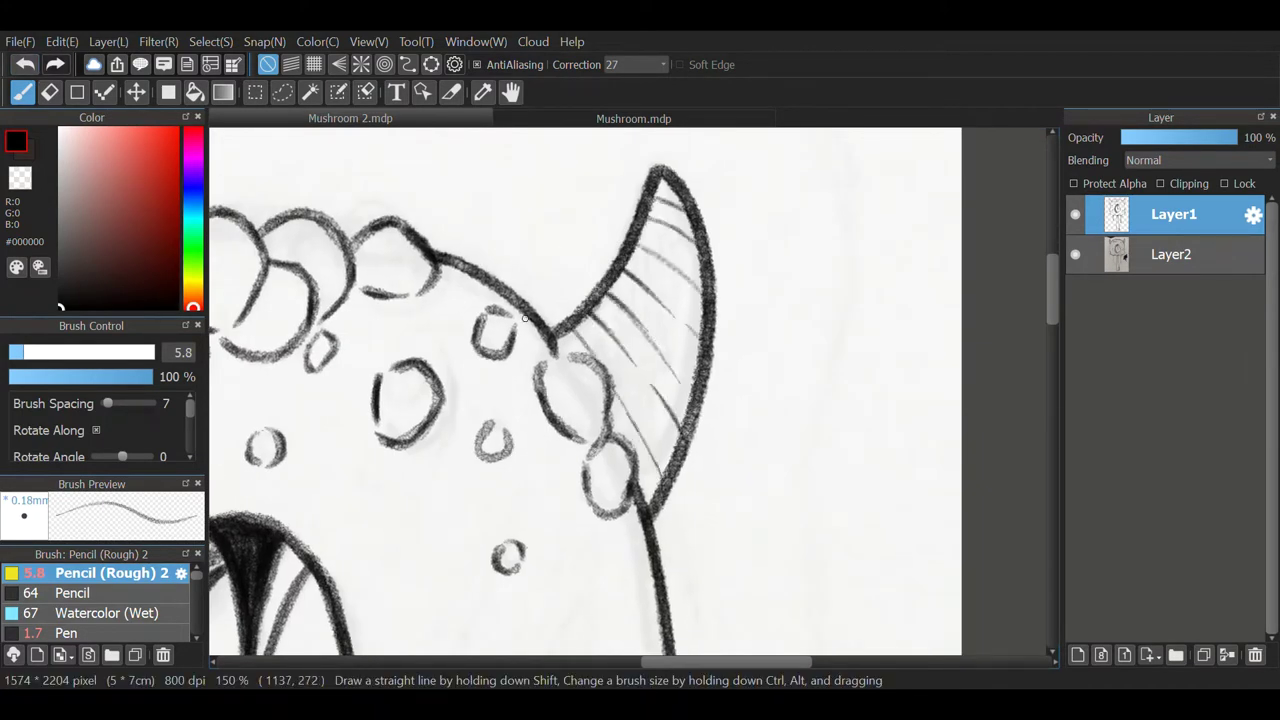
# Add a new layer above the line art and shade the left horn along its edges with brush size 12.6.
pyautogui.press('h')
pyautogui.scroll(-2, 676, 435)
pyautogui.hotkey('ctrl', 'shift', 'n')
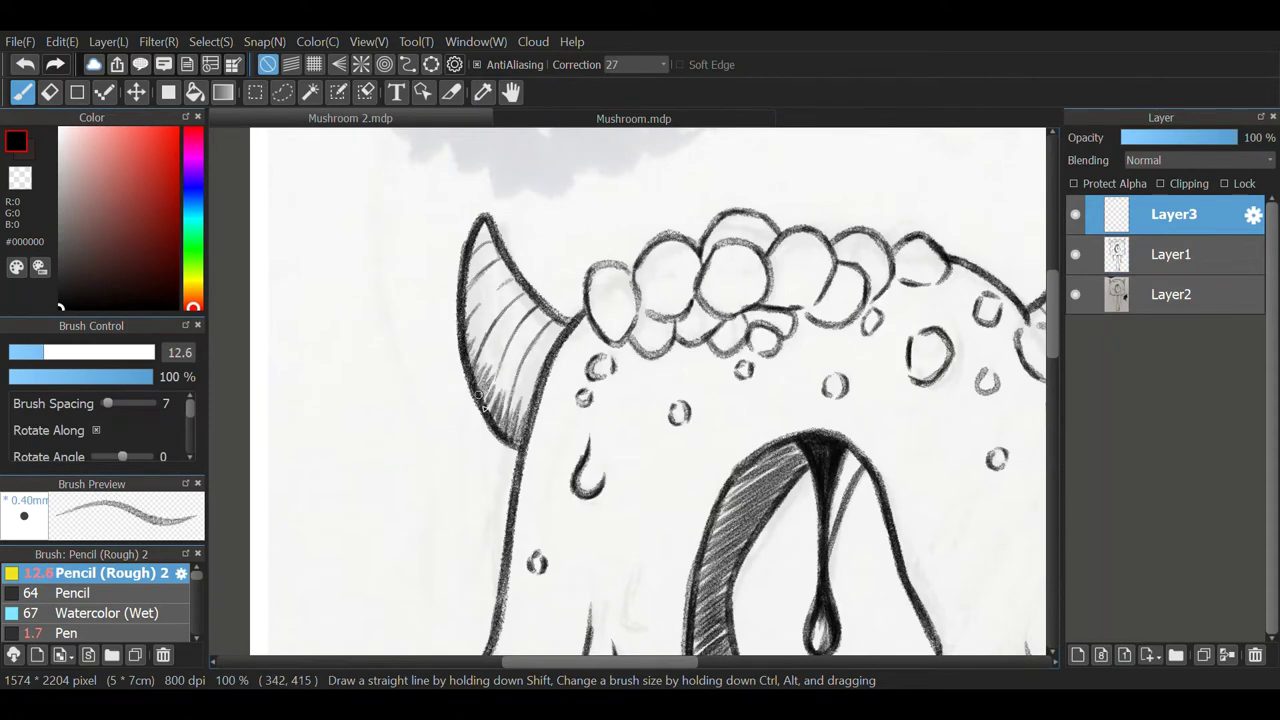
pyautogui.moveTo(478, 395); pyautogui.dragTo(506, 400)
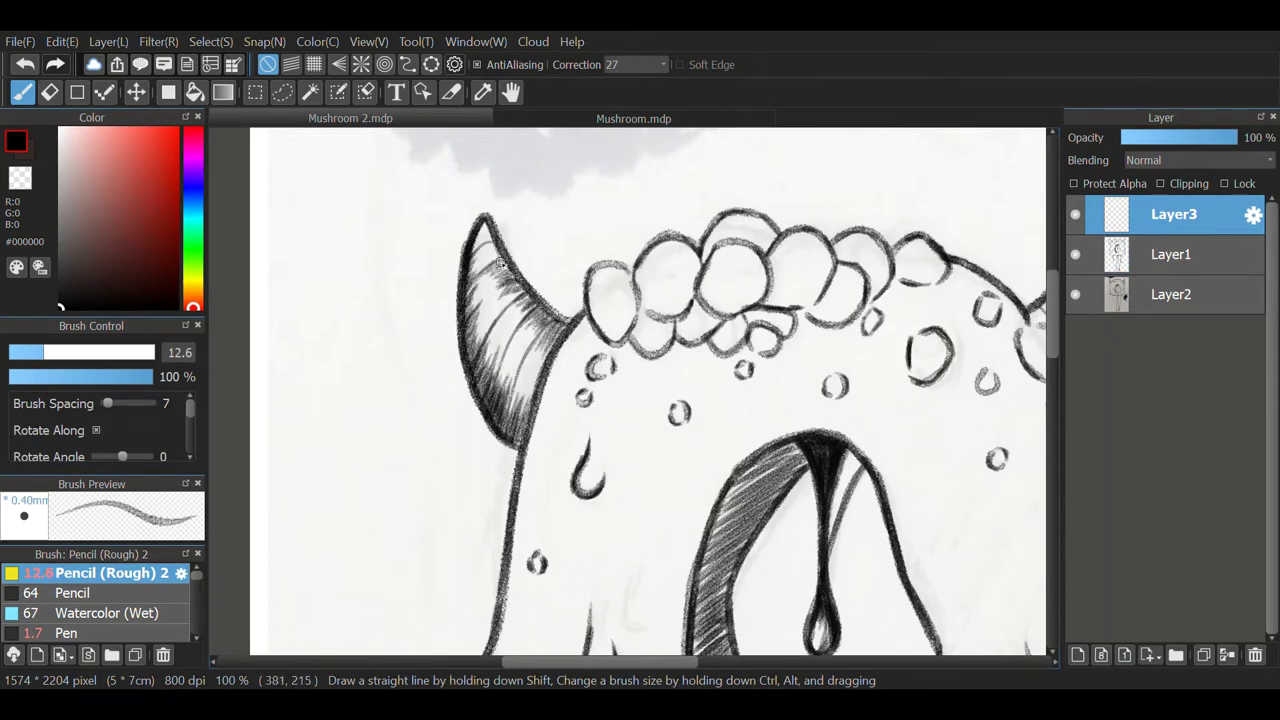
pyautogui.moveTo(508, 400); pyautogui.dragTo(520, 360)
# Shade the right horn along both edges with pencil strokes that follow its contour lines.
pyautogui.press('h')
pyautogui.scroll(2, 676, 400)
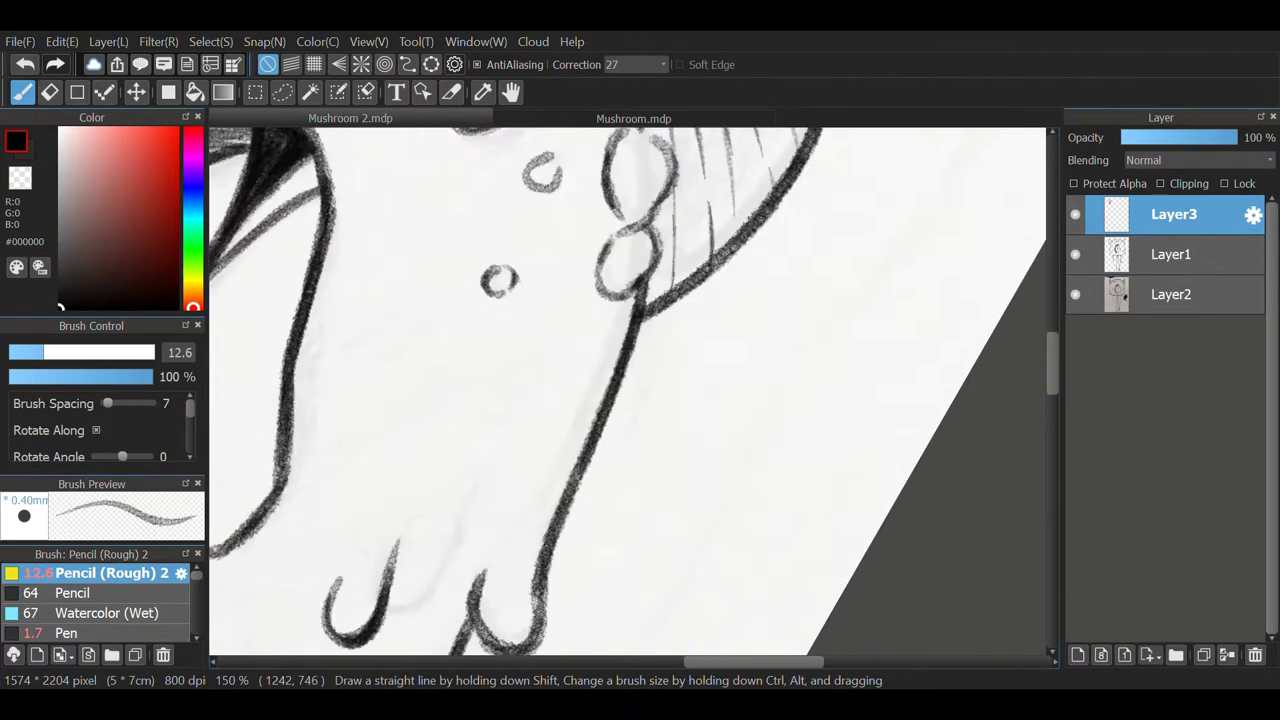
pyautogui.moveTo(600, 360)
pyautogui.mouseDown()
pyautogui.moveTo(690, 280)
pyautogui.moveTo(600, 480)
pyautogui.moveTo(690, 402)
pyautogui.moveTo(680, 290)
pyautogui.mouseUp()
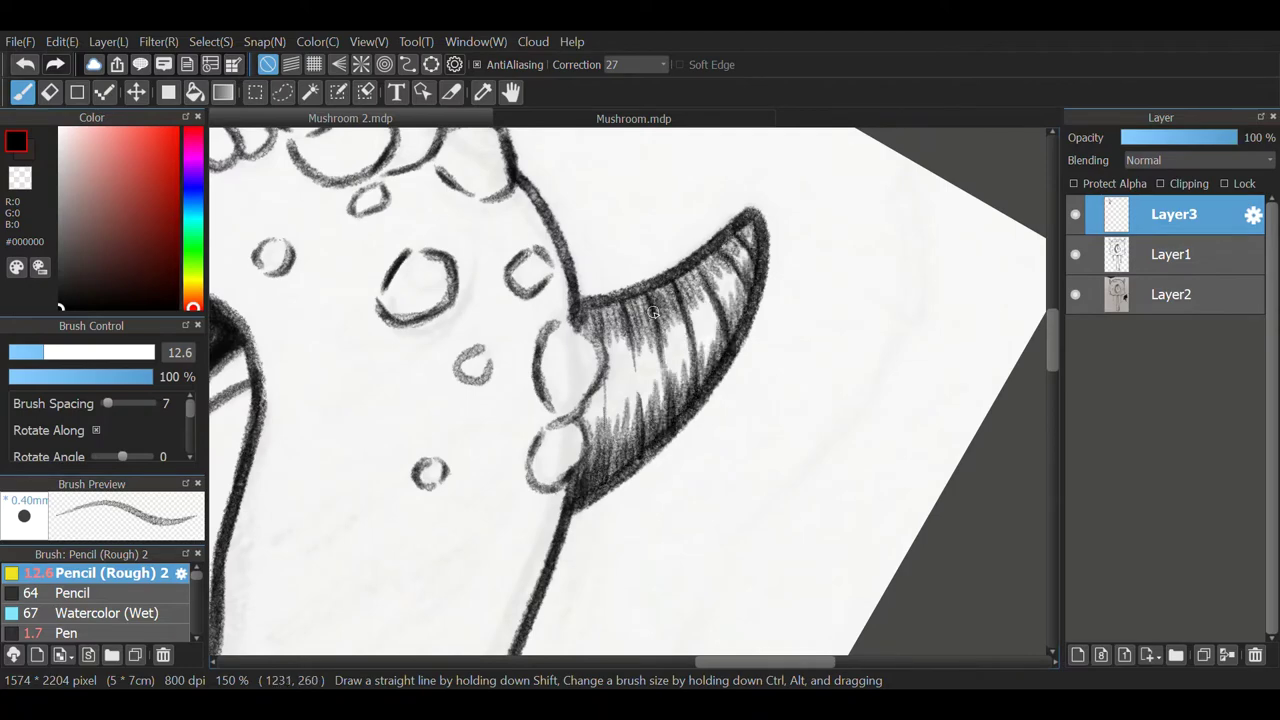
pyautogui.moveTo(610, 480); pyautogui.dragTo(640, 350)
# Shade the lower right sides of the head's round bumps and spots with pencil strokes on Layer3.
pyautogui.scroll(-5, 640, 400)
pyautogui.hotkey('ctrl', 'alt', '0')
pyautogui.scroll(3, 555, 333)
pyautogui.scroll(1, 555, 333)
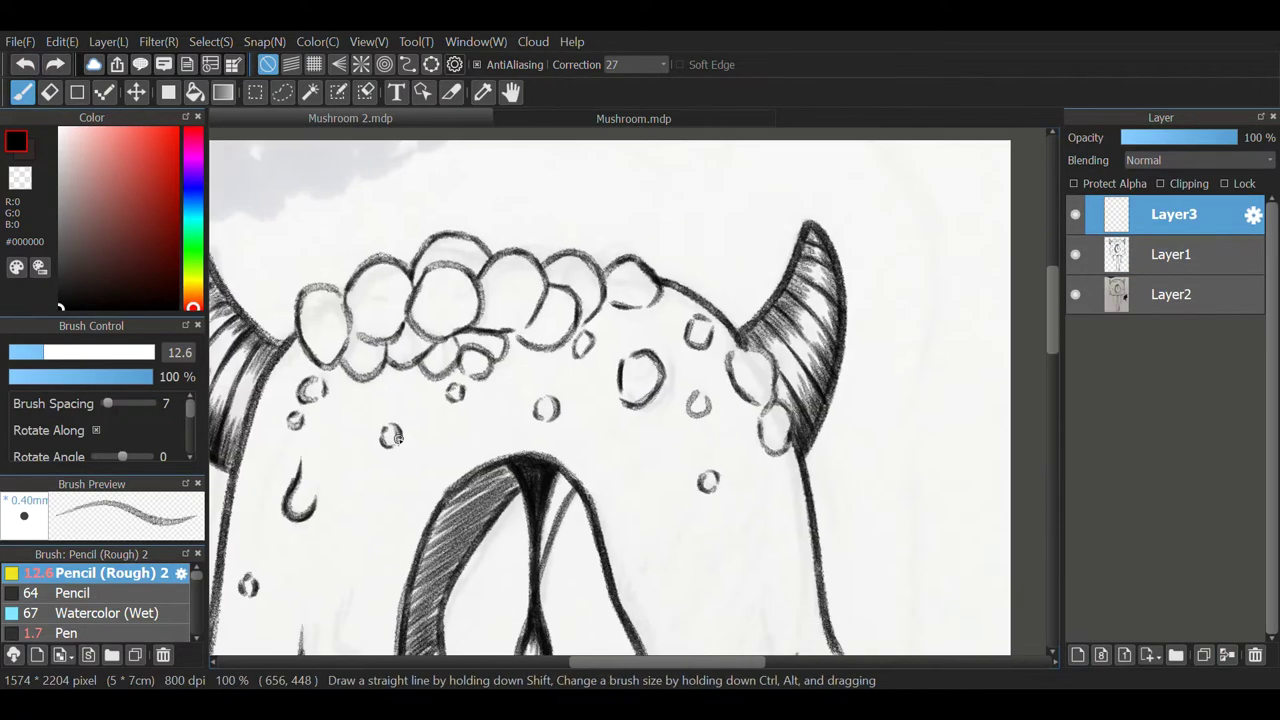
pyautogui.moveTo(620, 306); pyautogui.dragTo(640, 292)
pyautogui.moveTo(574, 258); pyautogui.dragTo(590, 312)
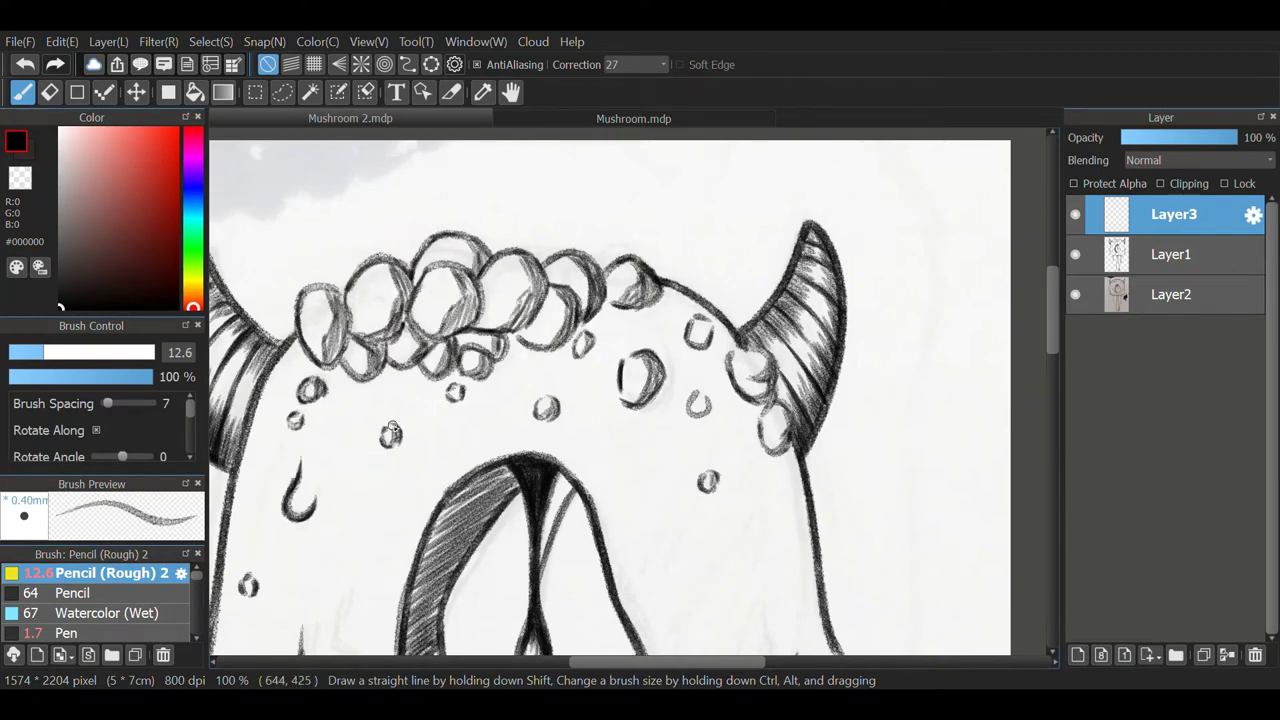
# Add fine pencil strokes to the drips hanging from the body's lower edge with brush size 6.
pyautogui.scroll(-4, 480, 400)
pyautogui.scroll(4, 513, 385)
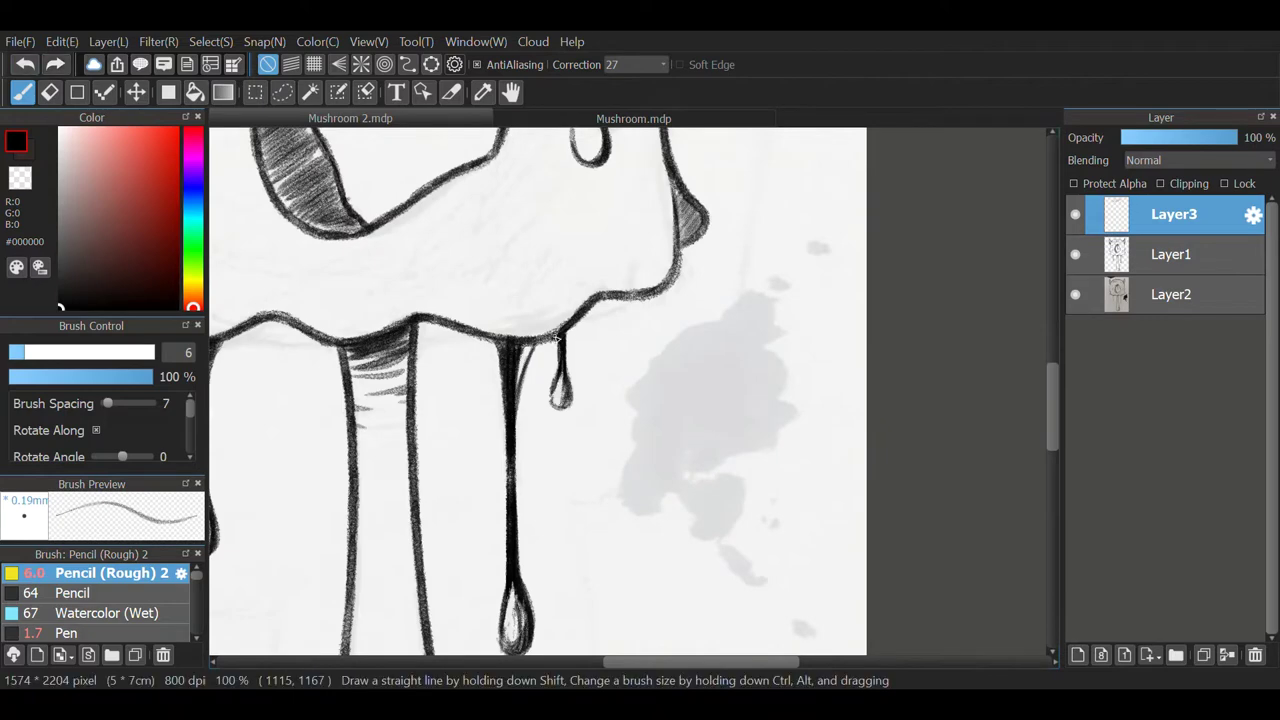
pyautogui.scroll(-2, 560, 340)
pyautogui.scroll(4, 330, 378)
pyautogui.moveTo(328, 410); pyautogui.dragTo(330, 378)
pyautogui.scroll(-2, 280, 316)
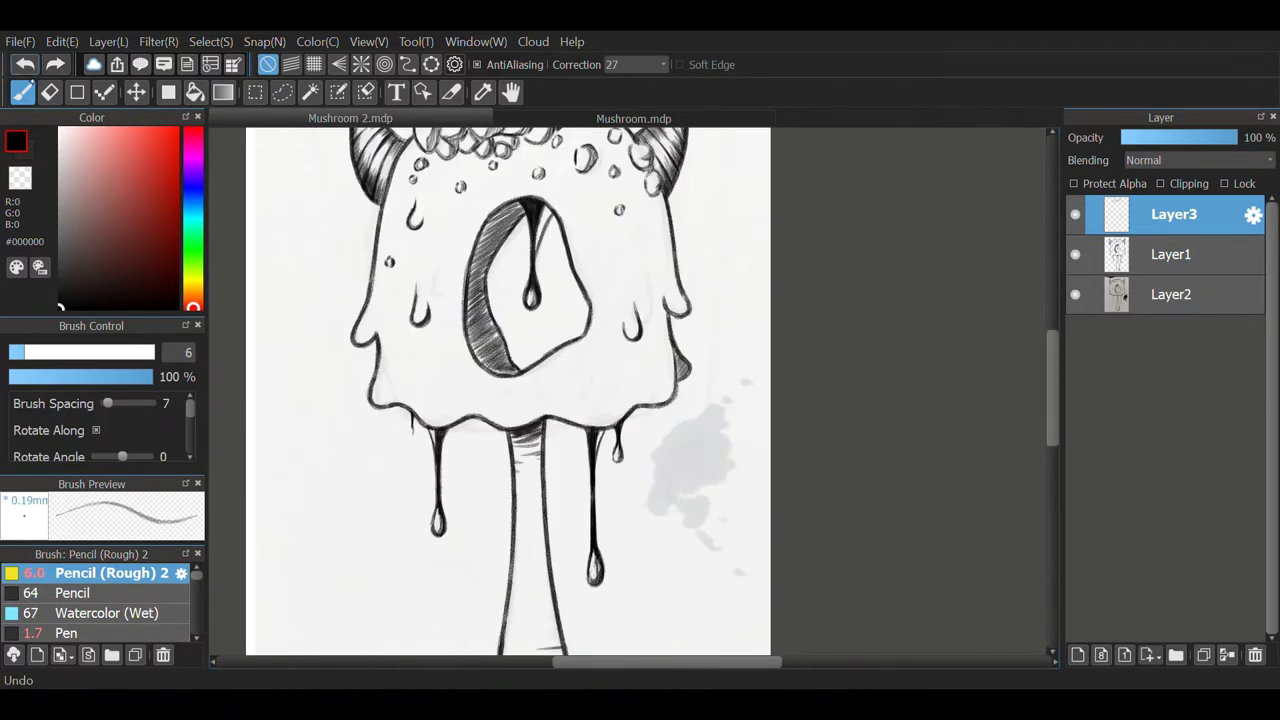
# Refine the drip inside the eye opening with pencil strokes and clean up its highlight in transparent color on Layer1.
pyautogui.scroll(4, 470, 500)
pyautogui.moveTo(486, 430)
pyautogui.mouseDown()
pyautogui.moveTo(468, 506)
pyautogui.moveTo(477, 549)
pyautogui.mouseUp()
pyautogui.press('x')
pyautogui.hotkey('ctrl', 'Down')
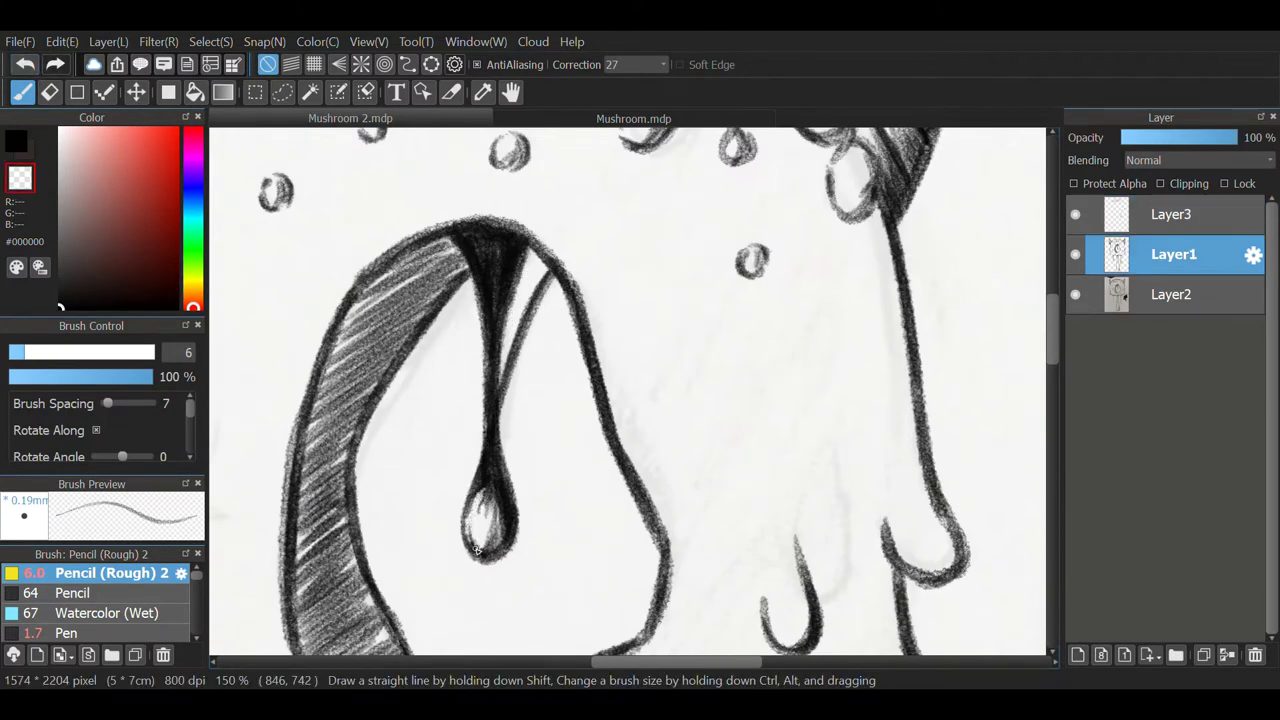
pyautogui.scroll(-2, 490, 375)
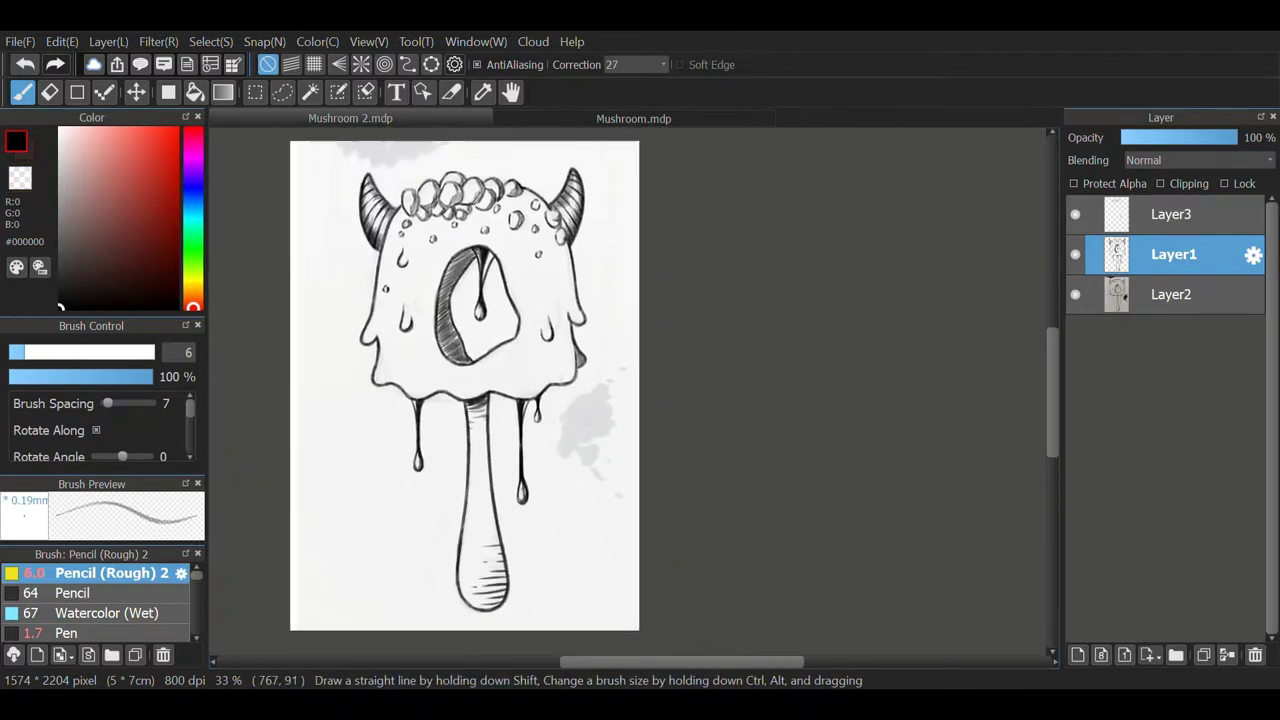
# Replace the bump-shading Layer3 with an empty layer beneath the line art and hide the scanned sketch on Layer2.
pyautogui.click(1150, 214)
pyautogui.click(1255, 655)
pyautogui.scroll(3, 570, 287)
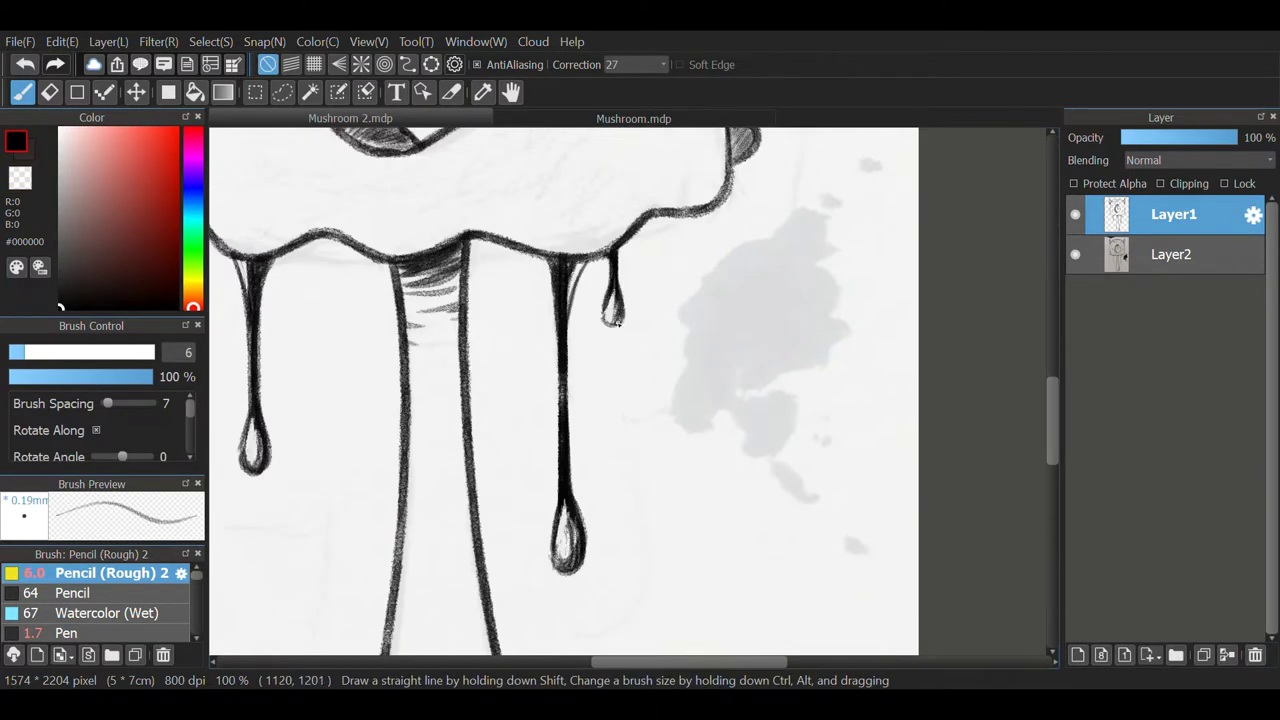
pyautogui.scroll(-2, 569, 287)
pyautogui.hotkey('ctrl', 'z')
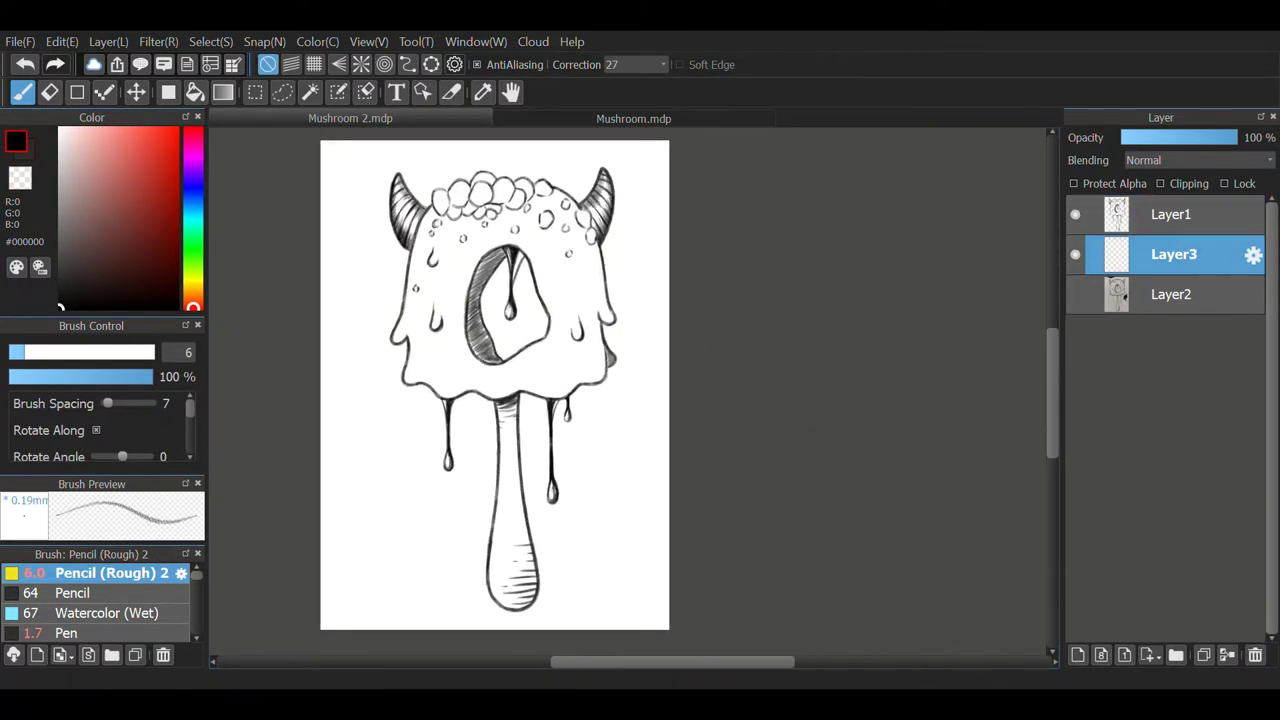
# Paint near-white, light blue, grey and dark navy #1F2C3D color swatches beside the popsicle with the Watercolor (Wet) brush.
pyautogui.click(193, 202)
pyautogui.click(65, 175)
pyautogui.click(105, 613)
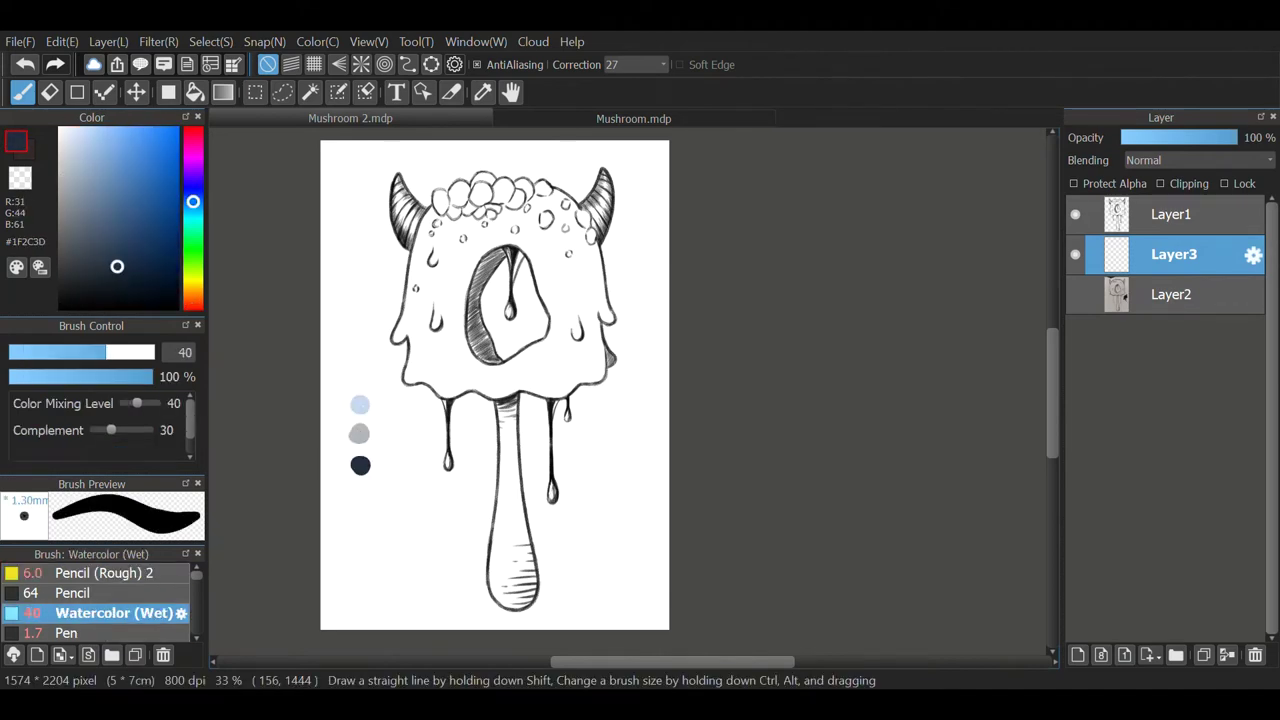
pyautogui.scroll(1, 490, 385)
pyautogui.click(404, 432)
# Fill the popsicle body with light blue #C2D6EE sampled from the swatches, leaving the eye opening empty.
pyautogui.keyDown('alt'); pyautogui.click(405, 472); pyautogui.keyUp('alt')
pyautogui.moveTo(510, 180)
pyautogui.mouseDown()
pyautogui.moveTo(505, 330)
pyautogui.moveTo(607, 418)
pyautogui.moveTo(490, 420)
pyautogui.moveTo(675, 445)
pyautogui.moveTo(765, 320)
pyautogui.moveTo(619, 210)
pyautogui.moveTo(510, 420)
pyautogui.moveTo(700, 190)
pyautogui.moveTo(680, 340)
pyautogui.mouseUp()
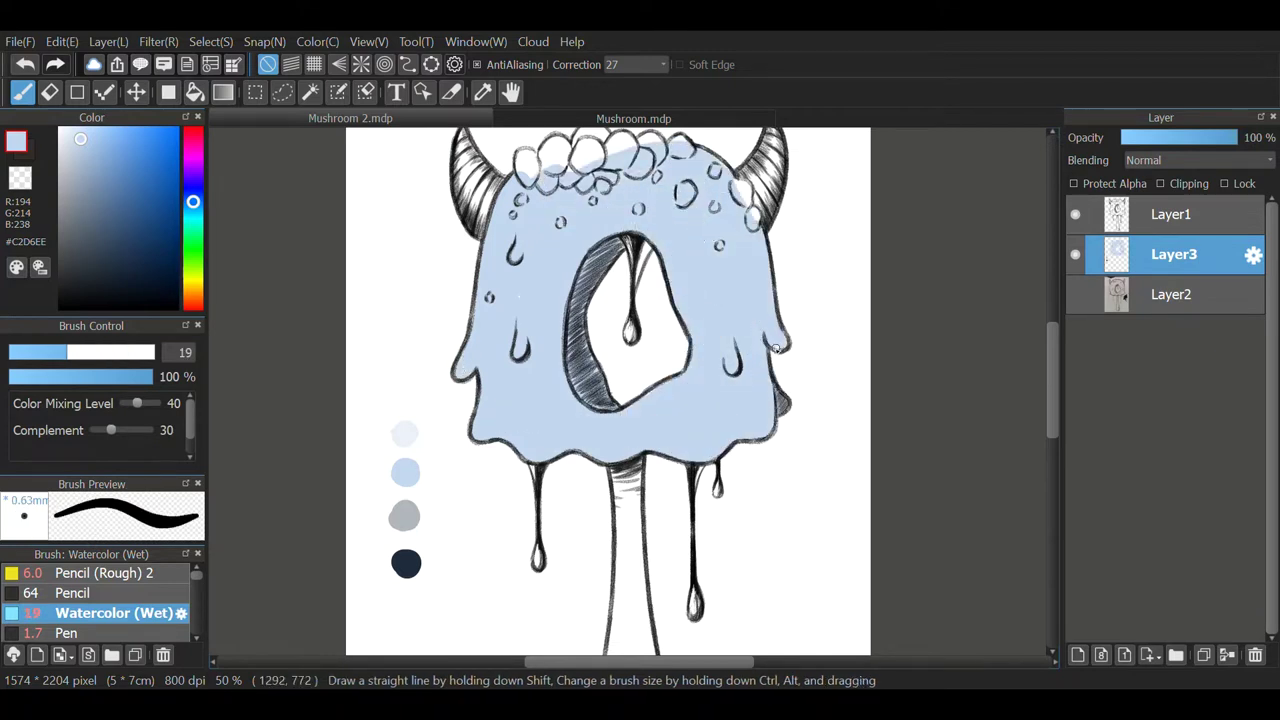
pyautogui.scroll(-1, 617, 172)
# Fill the stick and the round bumps on the head with near-white #E9EFF7 at brush size 30.
pyautogui.click(92, 352)
pyautogui.moveTo(632, 380)
pyautogui.mouseDown()
pyautogui.moveTo(616, 565)
pyautogui.moveTo(631, 532)
pyautogui.mouseUp()
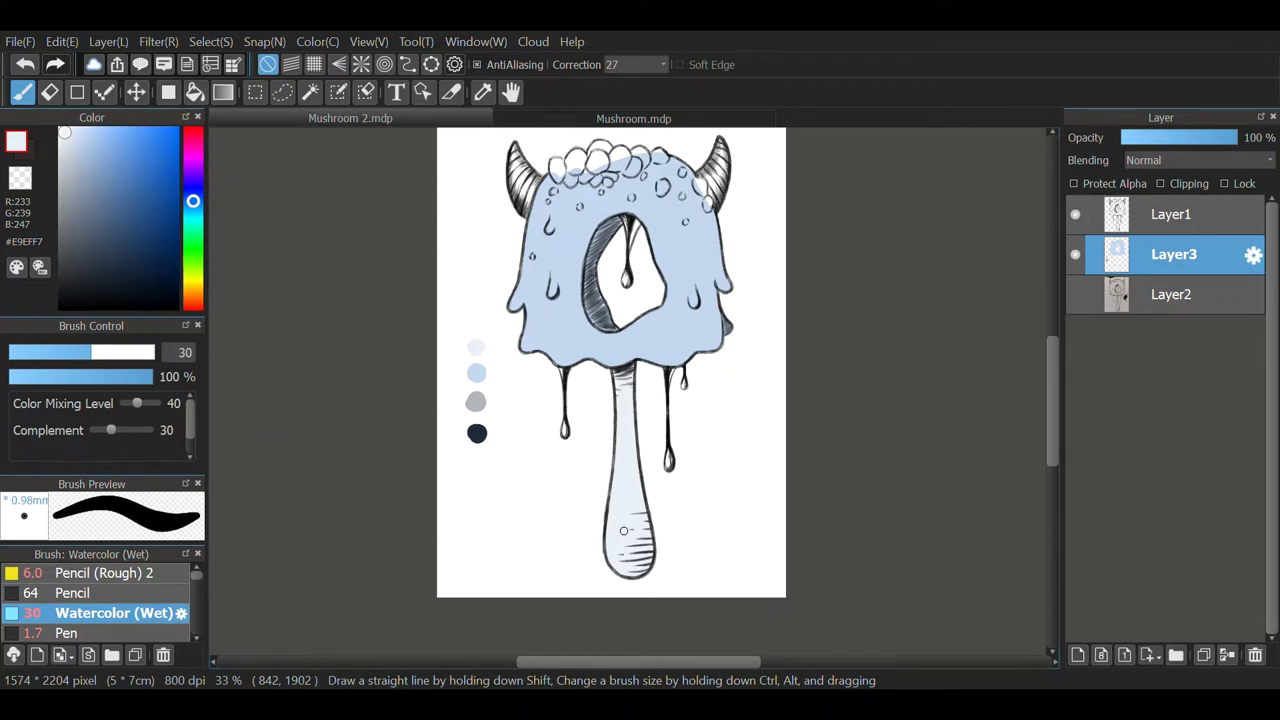
pyautogui.scroll(1, 623, 530)
pyautogui.scroll(2, 540, 400)
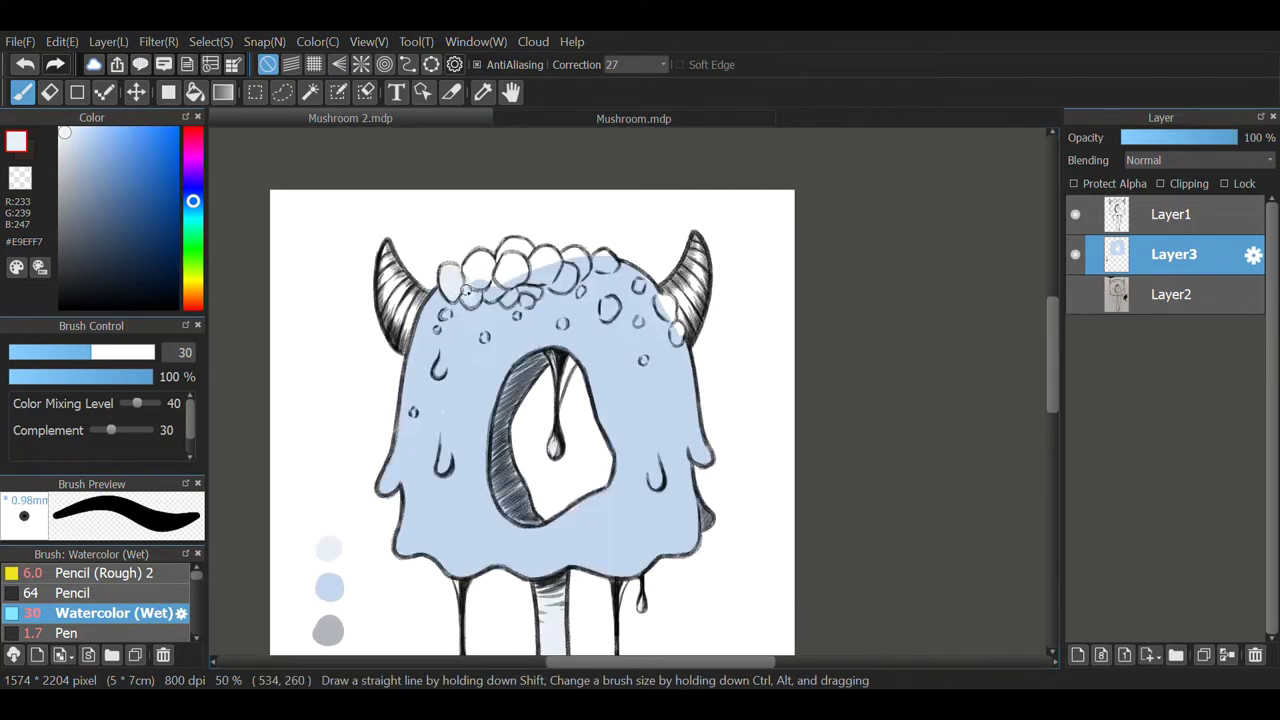
pyautogui.moveTo(604, 302); pyautogui.dragTo(610, 310)
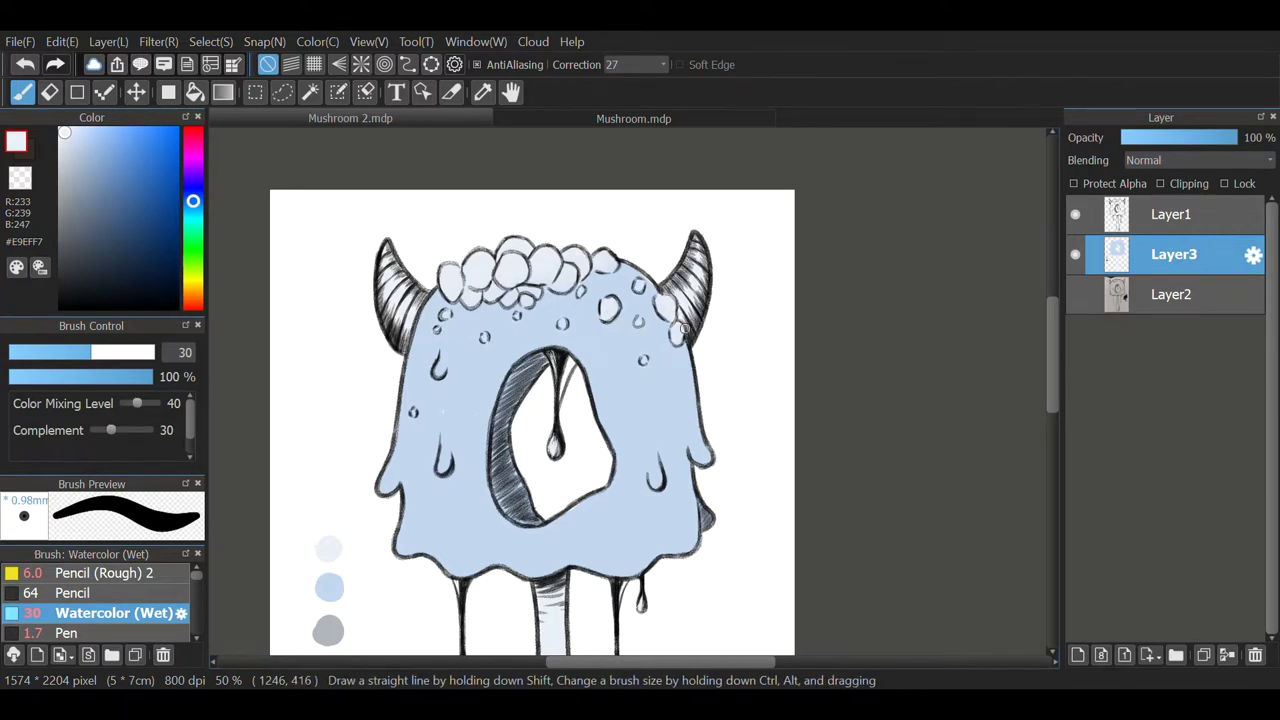
pyautogui.scroll(1, 685, 328)
# Add a clipping layer above the base colors and shade the body's wavy lower edge and drips with blue #699DDD.
pyautogui.scroll(-2, 685, 328)
pyautogui.hotkey('ctrl', 'shift', 'n')
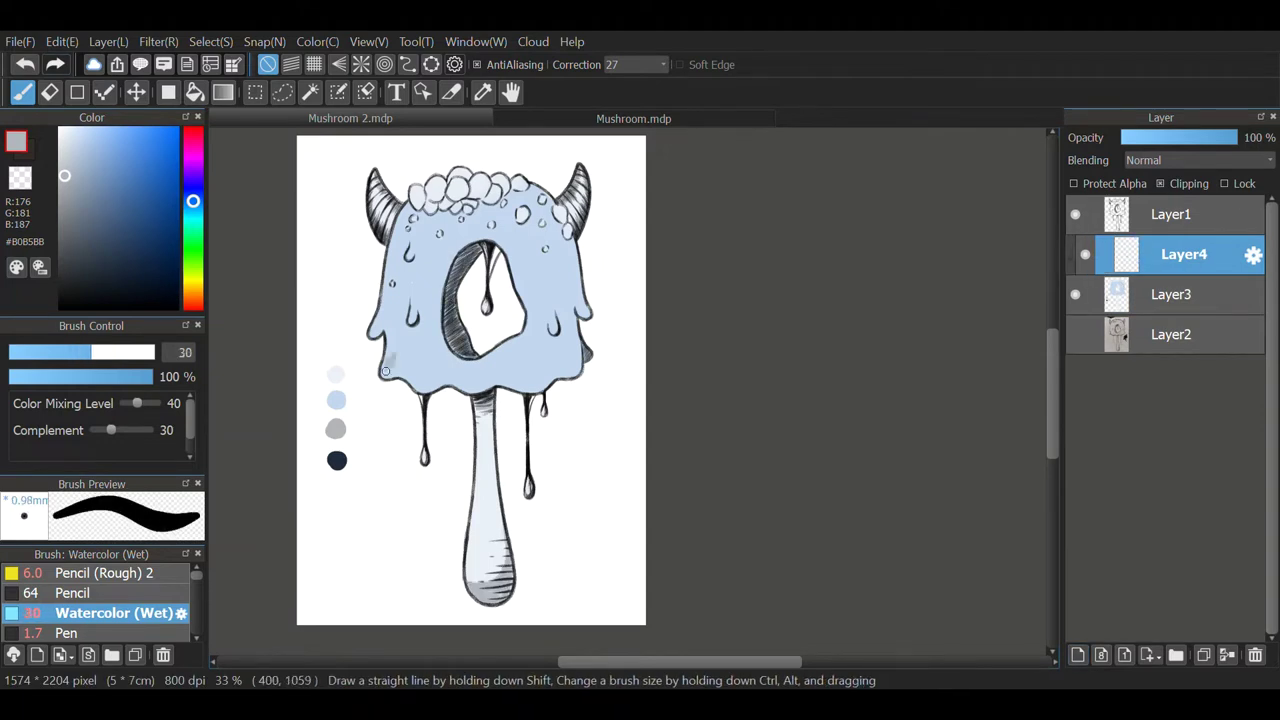
pyautogui.moveTo(382, 372); pyautogui.dragTo(412, 370)
pyautogui.moveTo(553, 381); pyautogui.dragTo(580, 340)
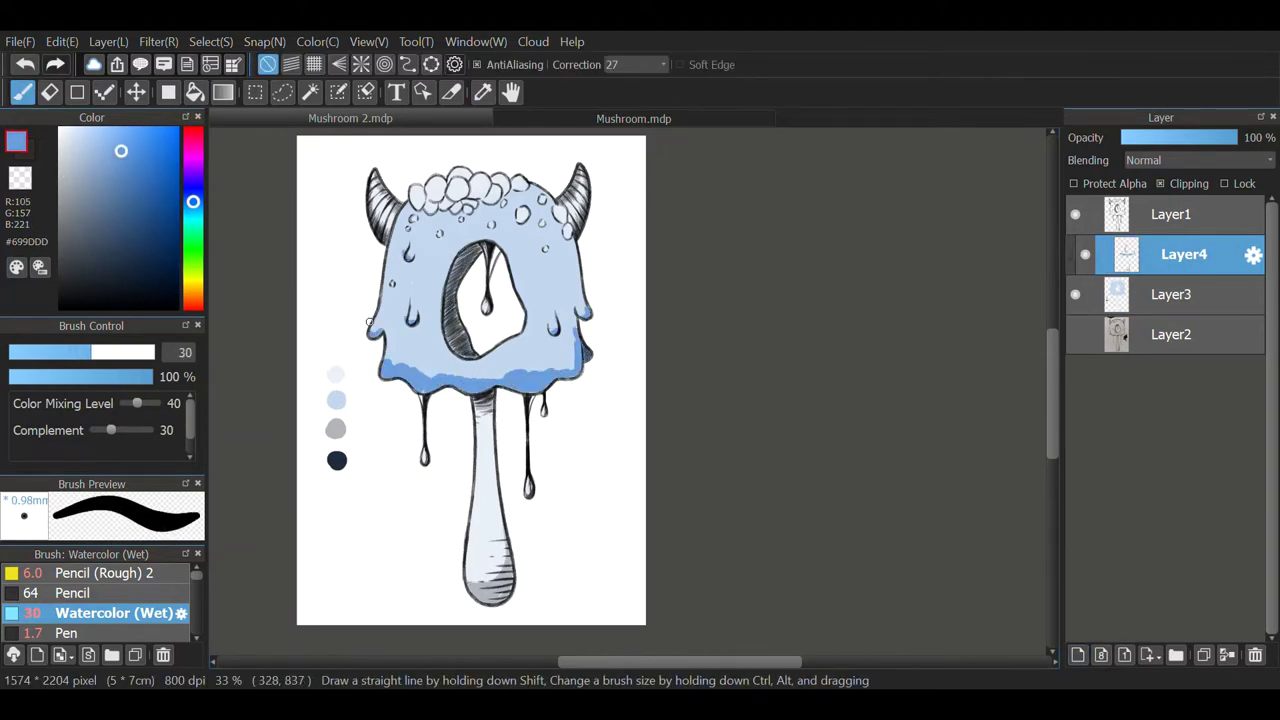
# Blend the blue edge shading into the light blue body with sampled blues at brush size 42 and 14% opacity.
pyautogui.keyDown('alt'); pyautogui.click(395, 357); pyautogui.keyUp('alt')
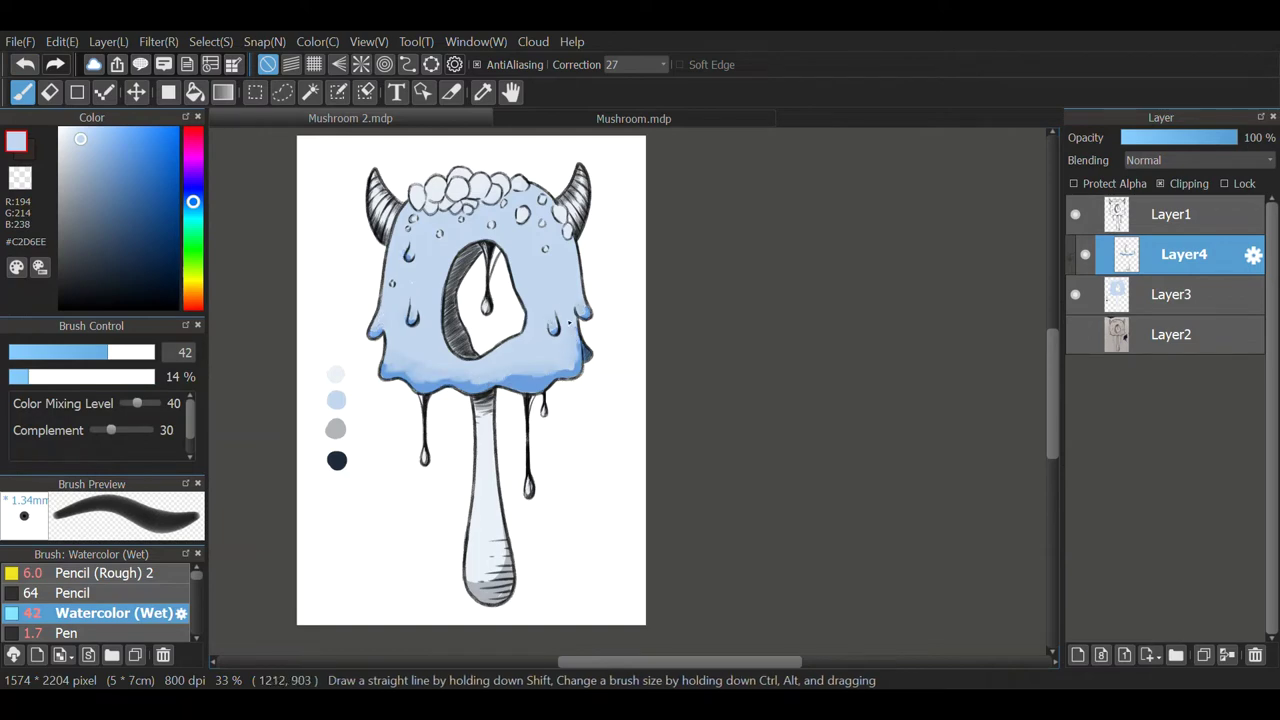
pyautogui.moveTo(430, 380)
pyautogui.mouseDown()
pyautogui.moveTo(423, 336)
pyautogui.moveTo(345, 330)
pyautogui.moveTo(615, 318)
pyautogui.mouseUp()
pyautogui.scroll(1, 343, 329)
pyautogui.keyDown('alt'); pyautogui.click(343, 329); pyautogui.keyUp('alt')
pyautogui.keyDown('alt'); pyautogui.click(350, 315); pyautogui.keyUp('alt')
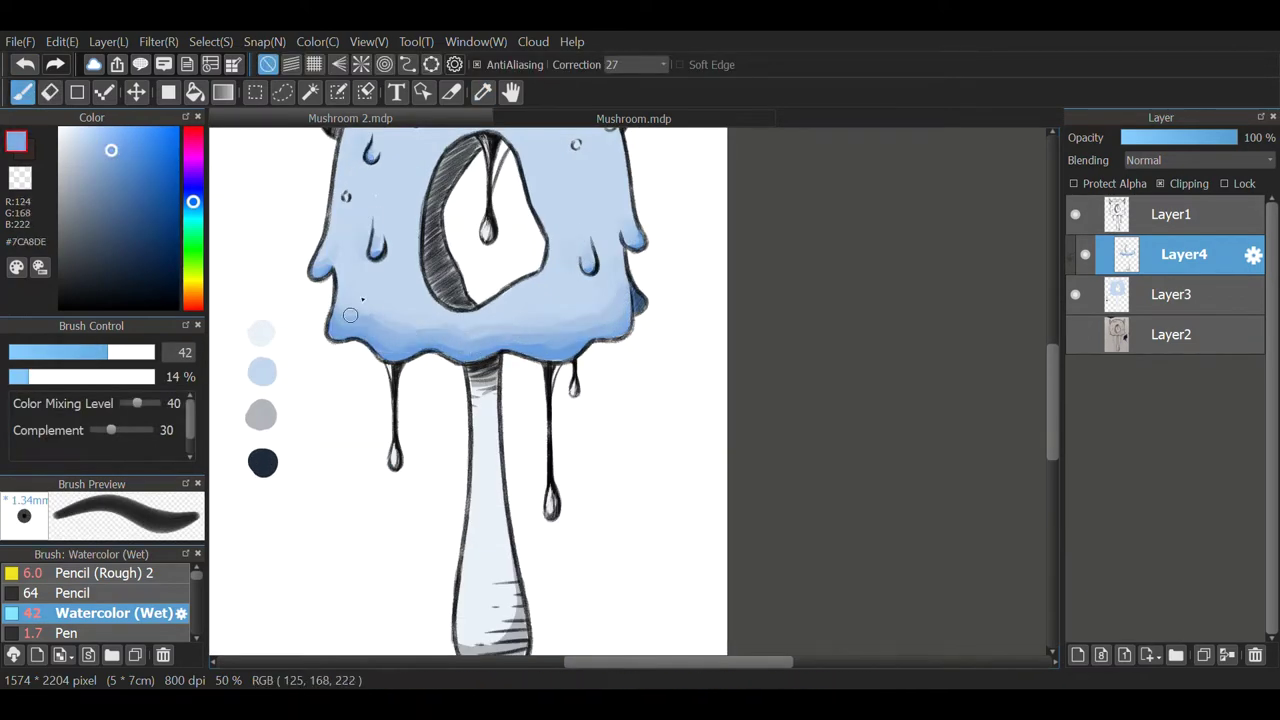
pyautogui.keyDown('alt'); pyautogui.click(480, 323); pyautogui.keyUp('alt')
# Shade the round bumps on the head with grey #B0B5BB at 7% opacity, using brush sizes 23 and 17.
pyautogui.scroll(-2, 480, 323)
pyautogui.scroll(2, 517, 351)
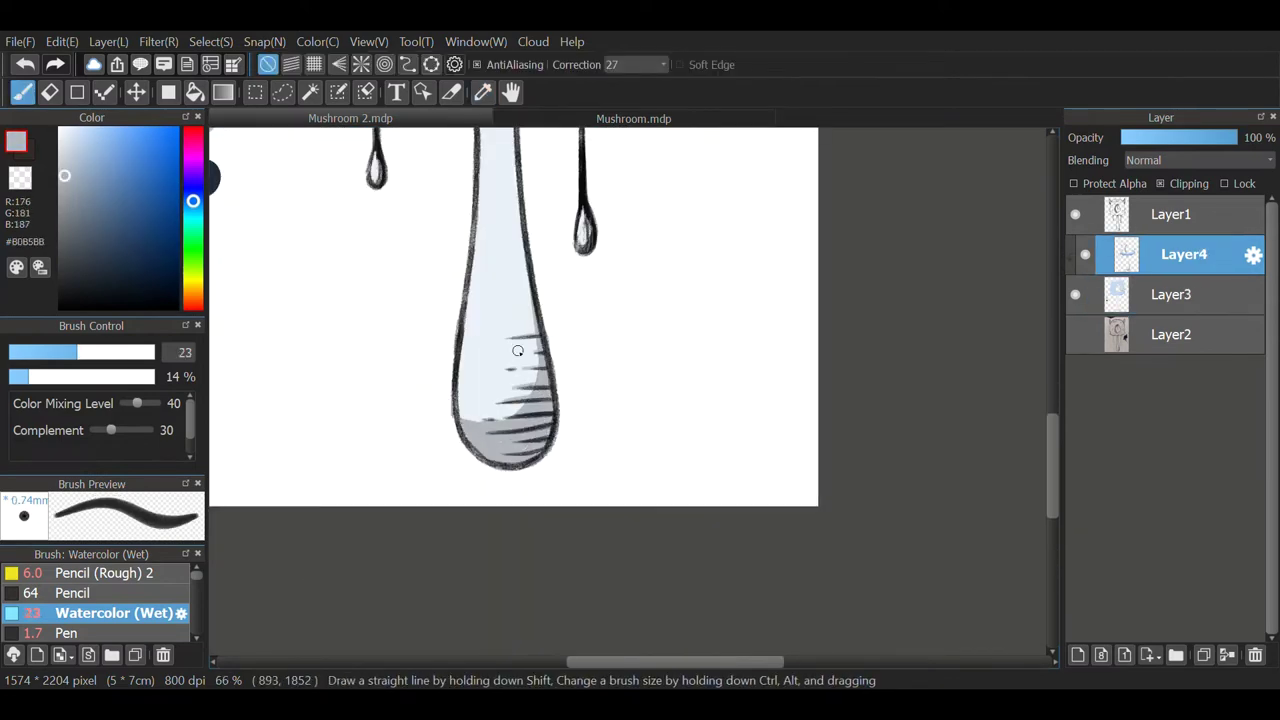
pyautogui.scroll(10, 517, 351)
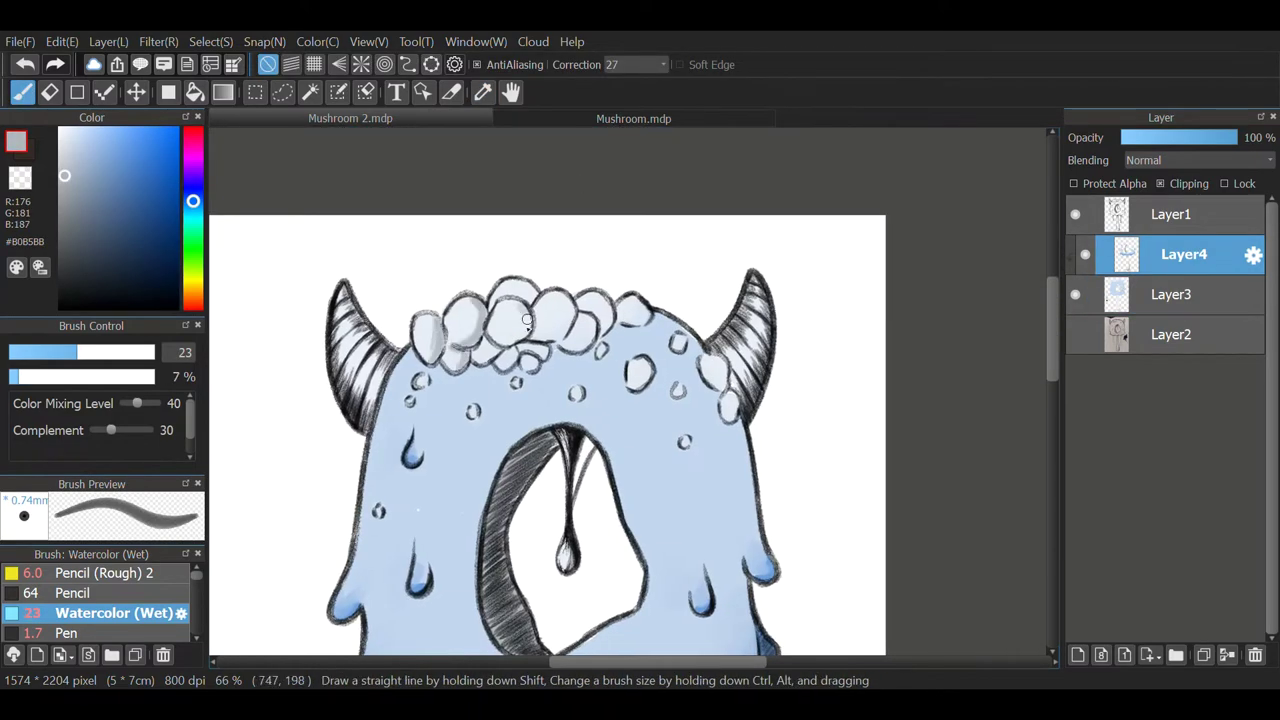
pyautogui.moveTo(725, 395); pyautogui.dragTo(644, 378)
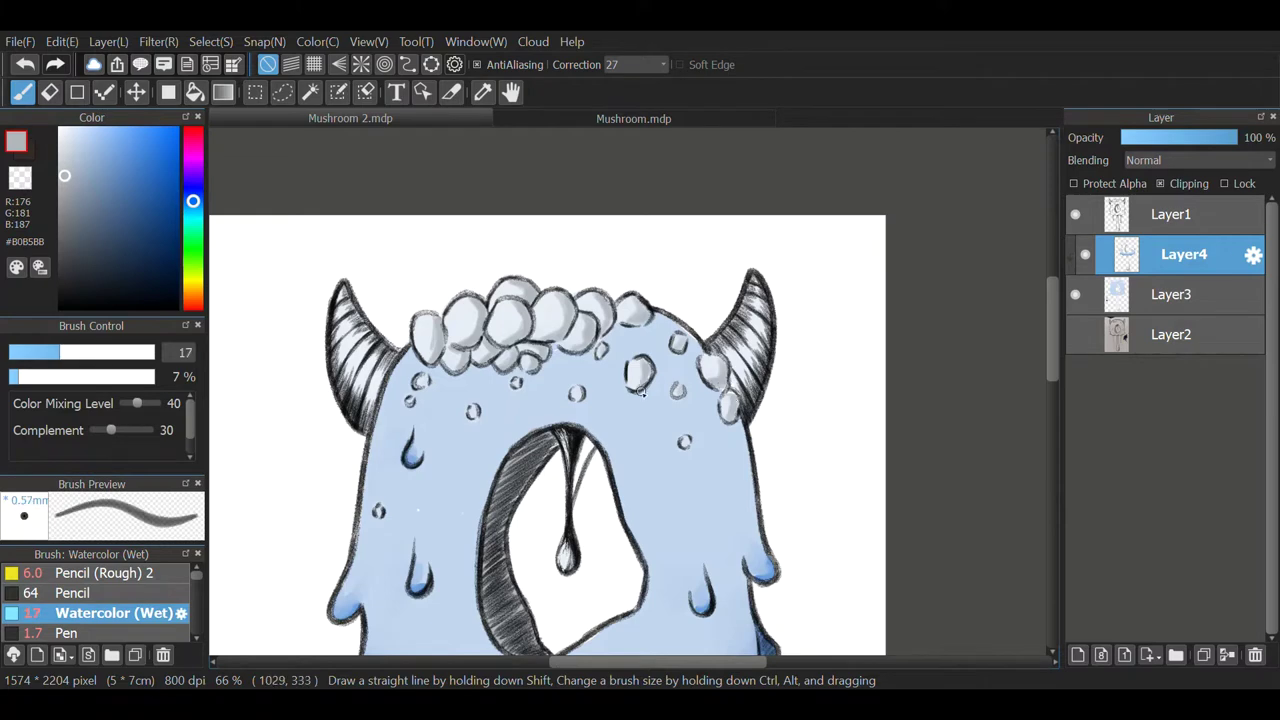
# Darken both horns with translucent strokes of navy #1F2C3D at brush size 25.
pyautogui.scroll(-2, 640, 375)
pyautogui.click(116, 266)
pyautogui.moveTo(59, 352); pyautogui.dragTo(82, 352)
pyautogui.moveTo(610, 210); pyautogui.dragTo(600, 250)
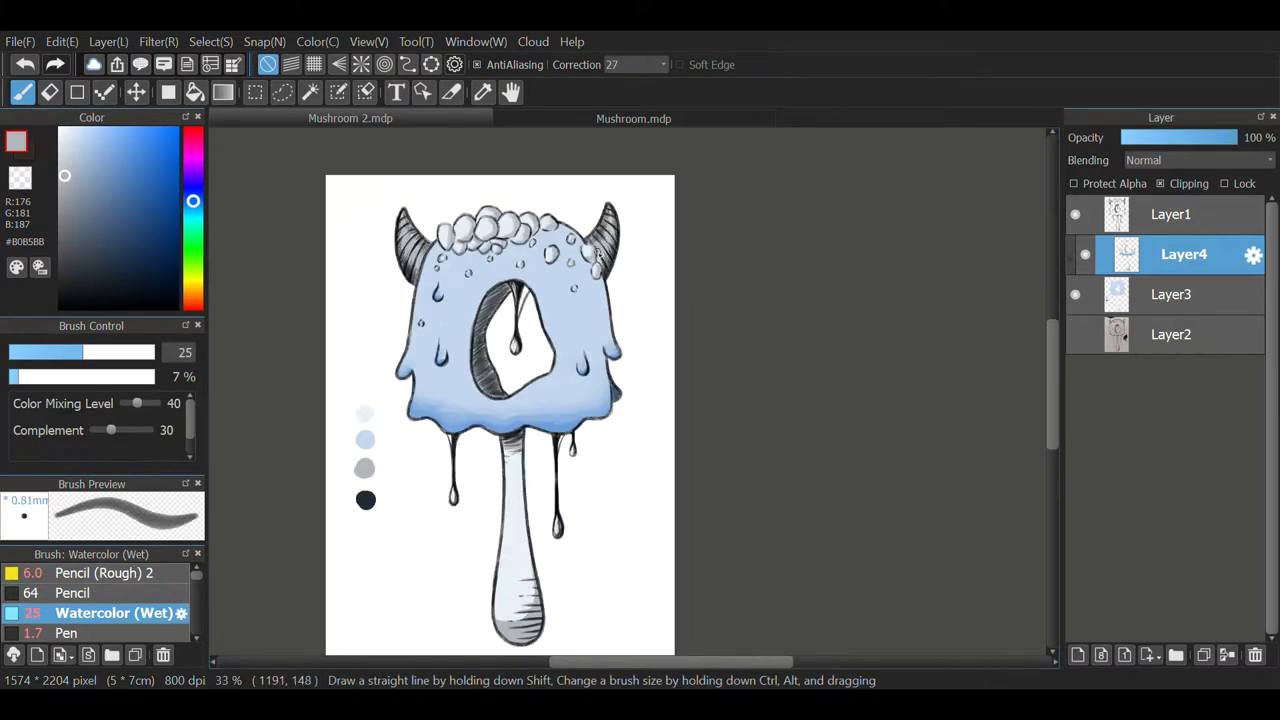
pyautogui.moveTo(410, 215); pyautogui.dragTo(405, 275)
pyautogui.moveTo(612, 235); pyautogui.dragTo(595, 272)
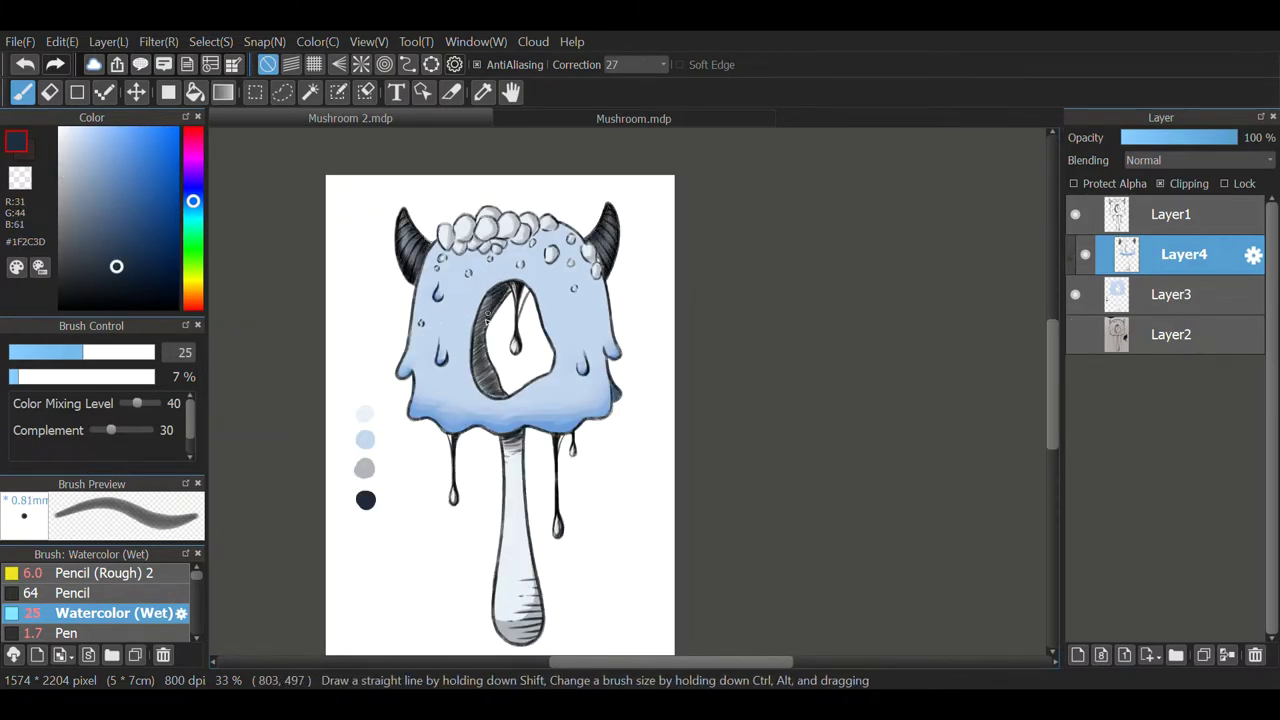
# Touch up the bumps and fill the small round spots on the head with light grey on Layer3 at brush size 14.3.
pyautogui.scroll(5, 487, 255)
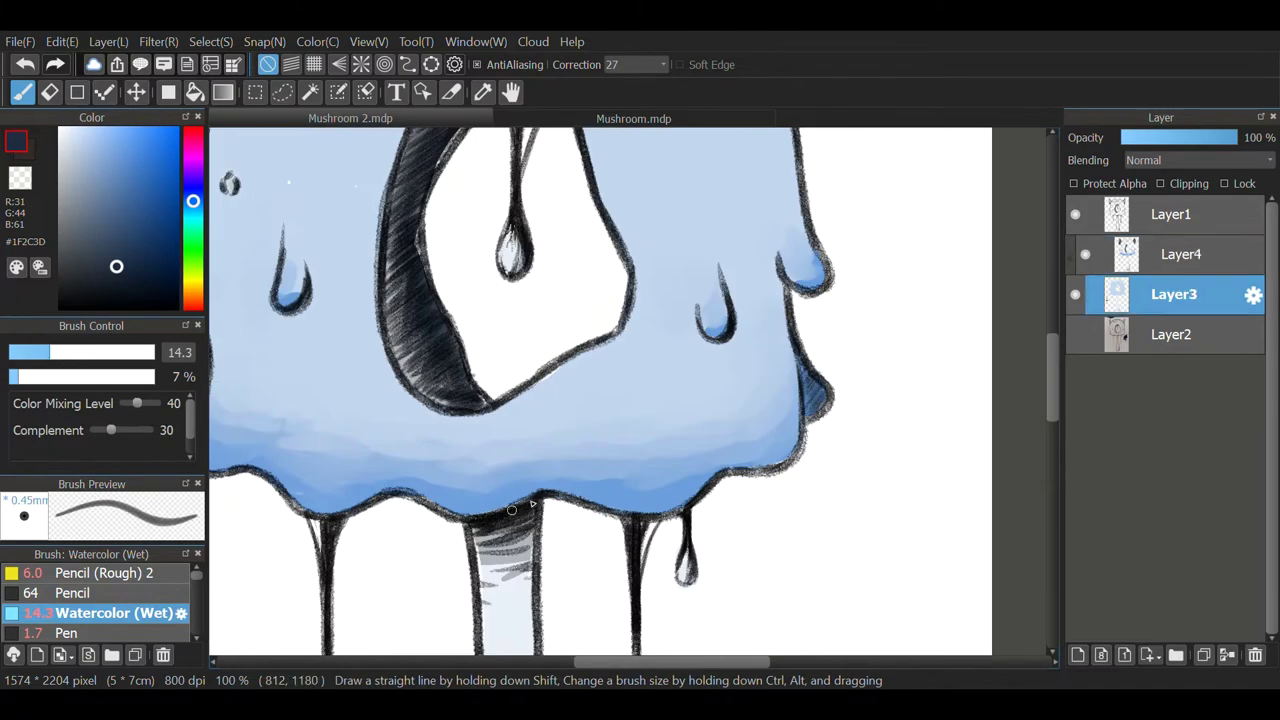
pyautogui.keyDown('alt'); pyautogui.click(297, 337); pyautogui.keyUp('alt')
pyautogui.moveTo(297, 337)
pyautogui.mouseDown()
pyautogui.moveTo(341, 395)
pyautogui.moveTo(357, 547)
pyautogui.mouseUp()
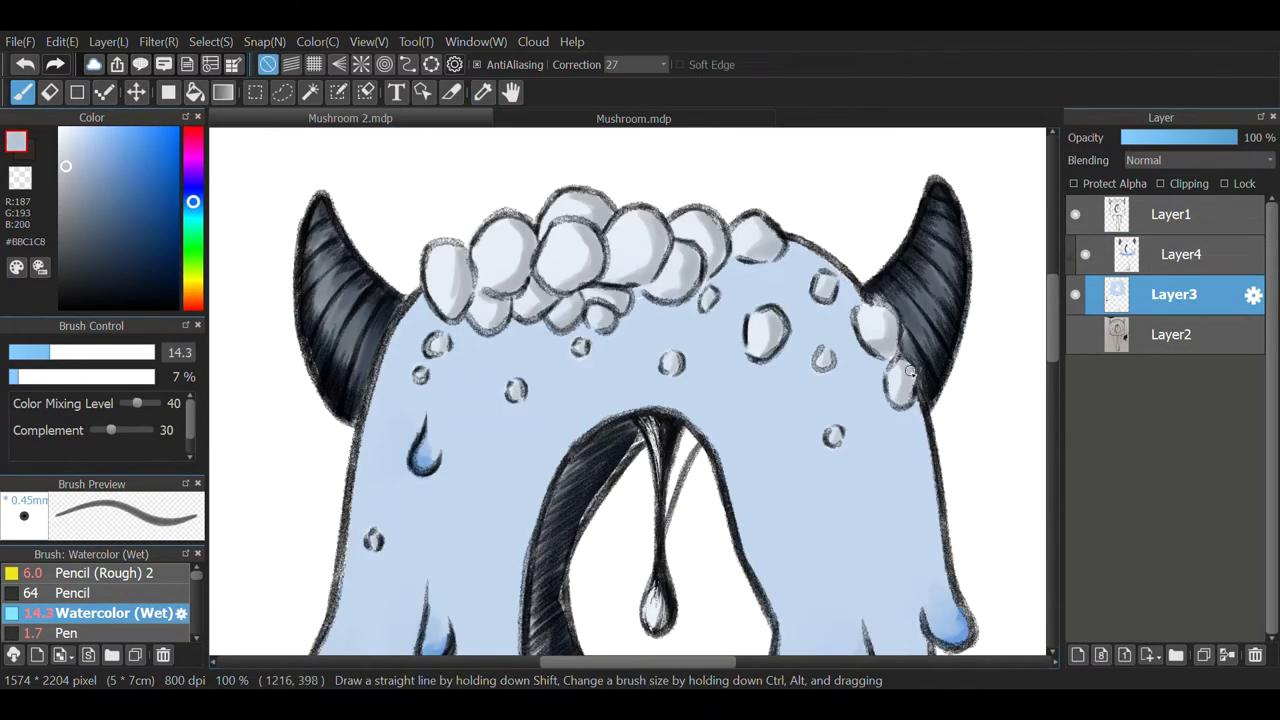
pyautogui.moveTo(408, 377); pyautogui.dragTo(448, 402)
pyautogui.keyDown('alt'); pyautogui.click(448, 402); pyautogui.keyUp('alt')
# Soften the shading on the stick on Layer4 with sampled stick colors.
pyautogui.scroll(-3, 448, 402)
pyautogui.scroll(3, 480, 579)
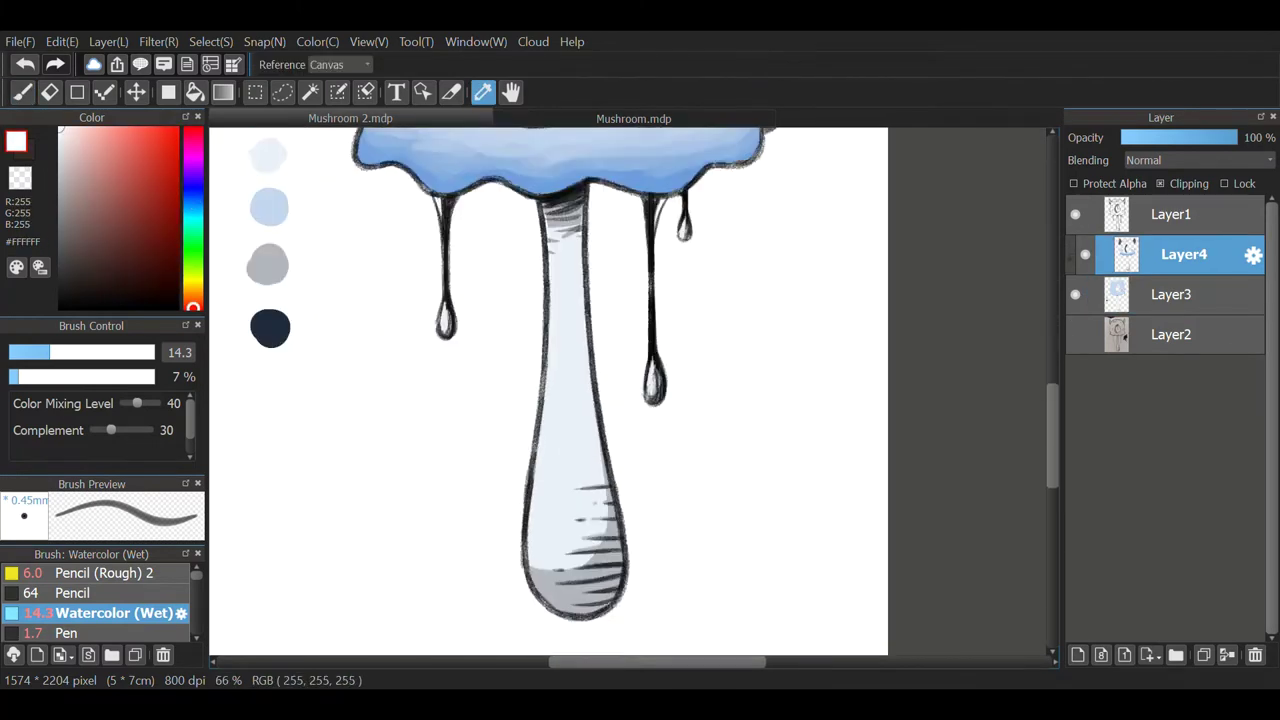
pyautogui.keyDown('alt'); pyautogui.click(626, 389); pyautogui.keyUp('alt')
pyautogui.keyDown('alt'); pyautogui.click(593, 400); pyautogui.keyUp('alt')
pyautogui.scroll(-3, 582, 296)
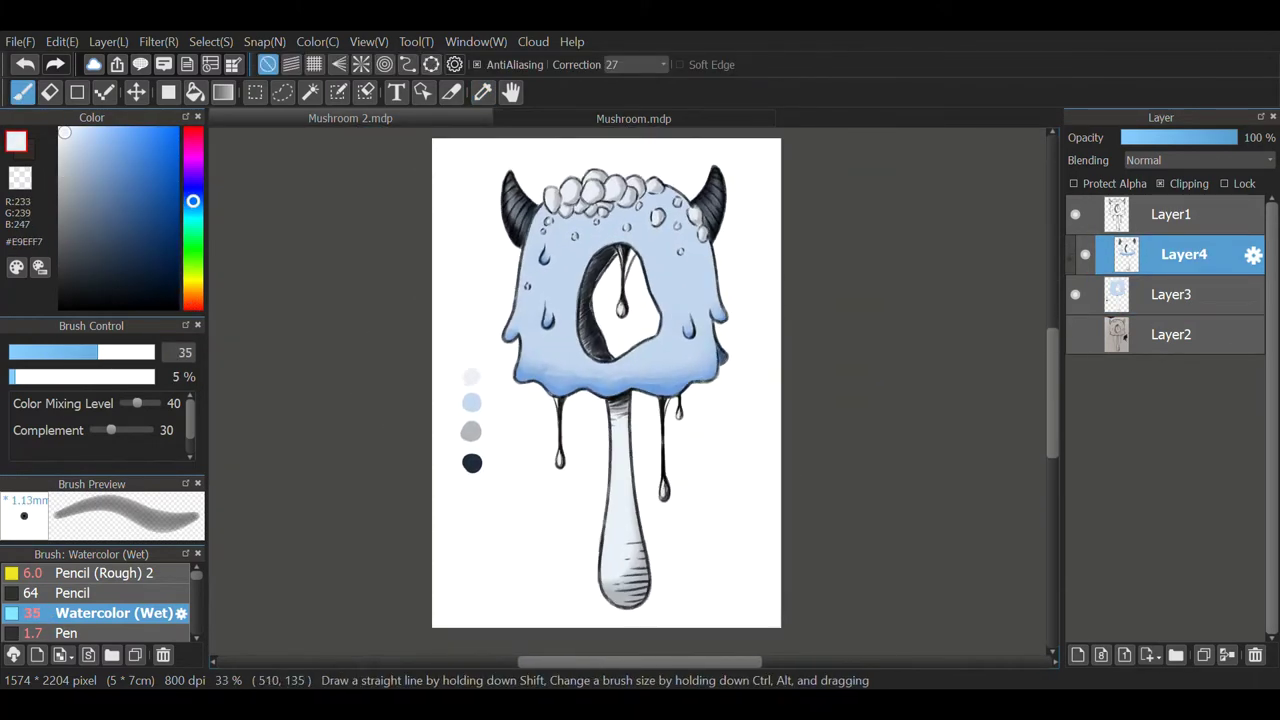
# Paint faint highlights along both horns with near-white #E9EFF7 at brush size 35 and 5% opacity.
pyautogui.scroll(4, 560, 210)
pyautogui.moveTo(480, 340)
pyautogui.mouseDown()
pyautogui.moveTo(523, 471)
pyautogui.moveTo(540, 480)
pyautogui.mouseUp()
pyautogui.scroll(-3, 560, 400)
pyautogui.moveTo(865, 228); pyautogui.dragTo(822, 378)
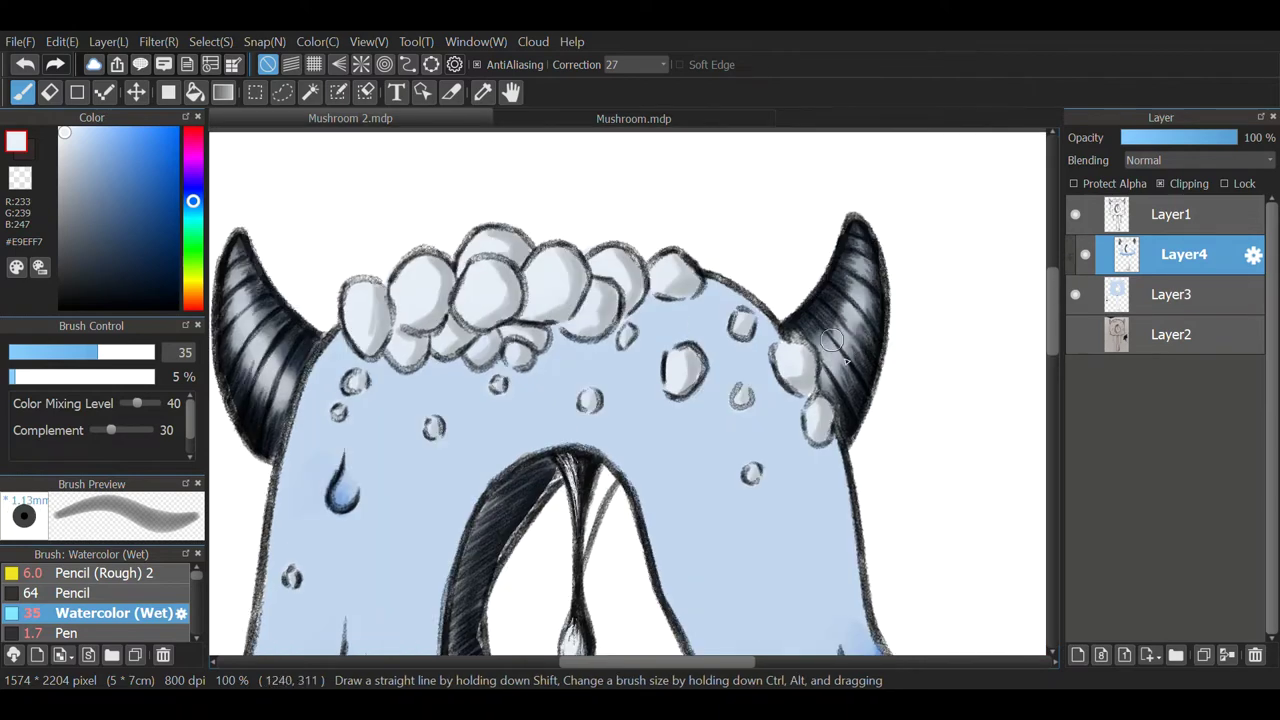
pyautogui.moveTo(860, 255); pyautogui.dragTo(815, 390)
# Build up narrow highlight bands between the horns' contour lines with brush size 9.9.
pyautogui.scroll(3, 440, 453)
pyautogui.moveTo(495, 298); pyautogui.dragTo(440, 453)
pyautogui.moveTo(545, 375); pyautogui.dragTo(520, 540)
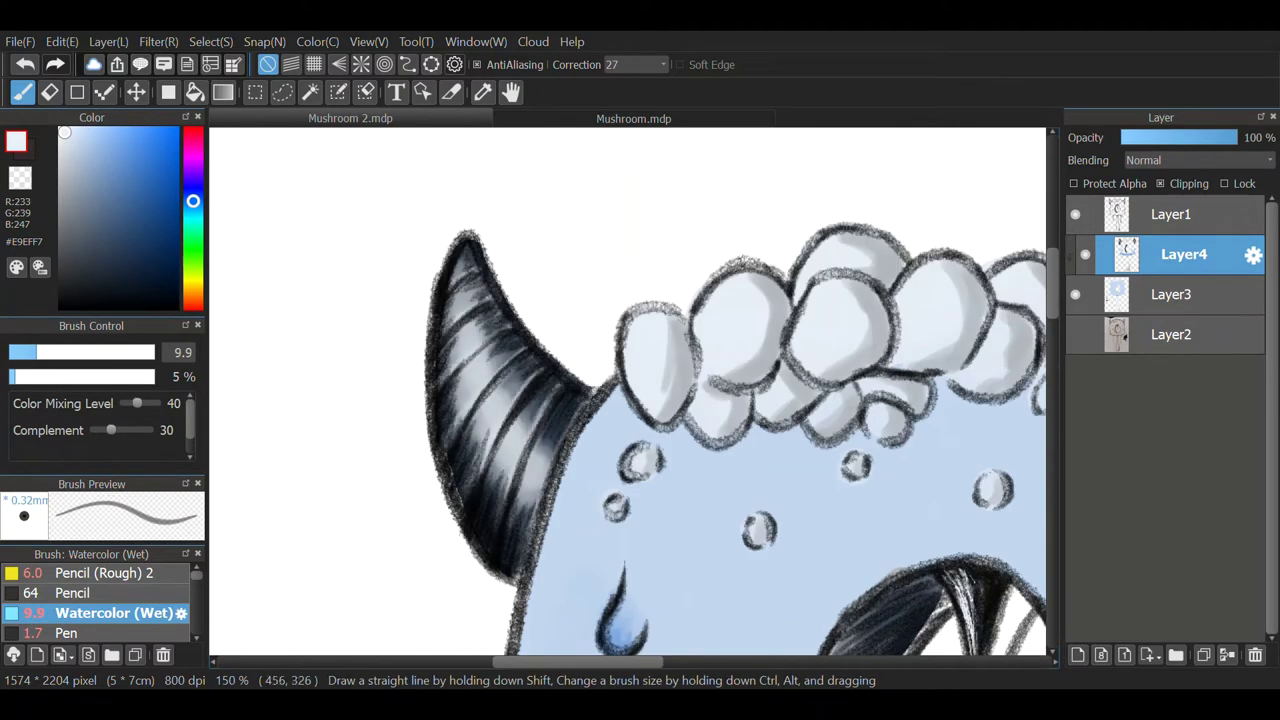
pyautogui.hscroll(5, 560, 450)
pyautogui.moveTo(690, 290); pyautogui.dragTo(660, 430)
pyautogui.moveTo(680, 370); pyautogui.dragTo(643, 545)
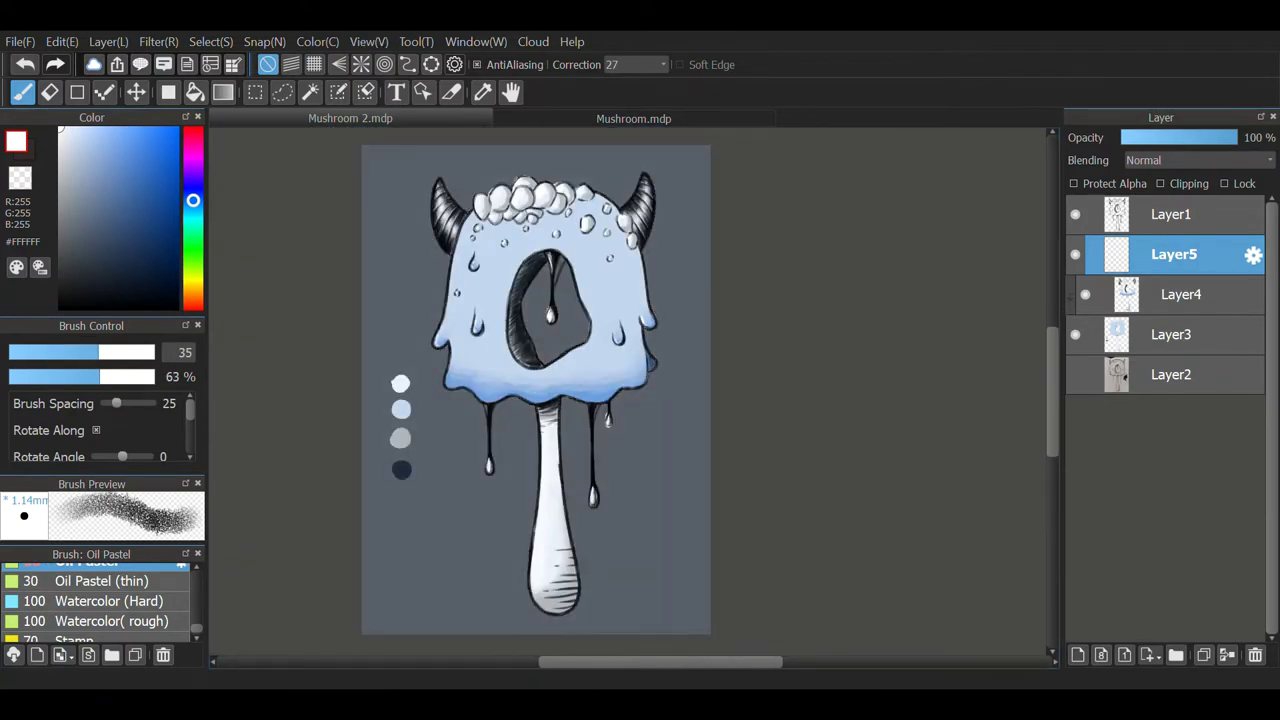
pyautogui.scroll(-10, 487, 345)
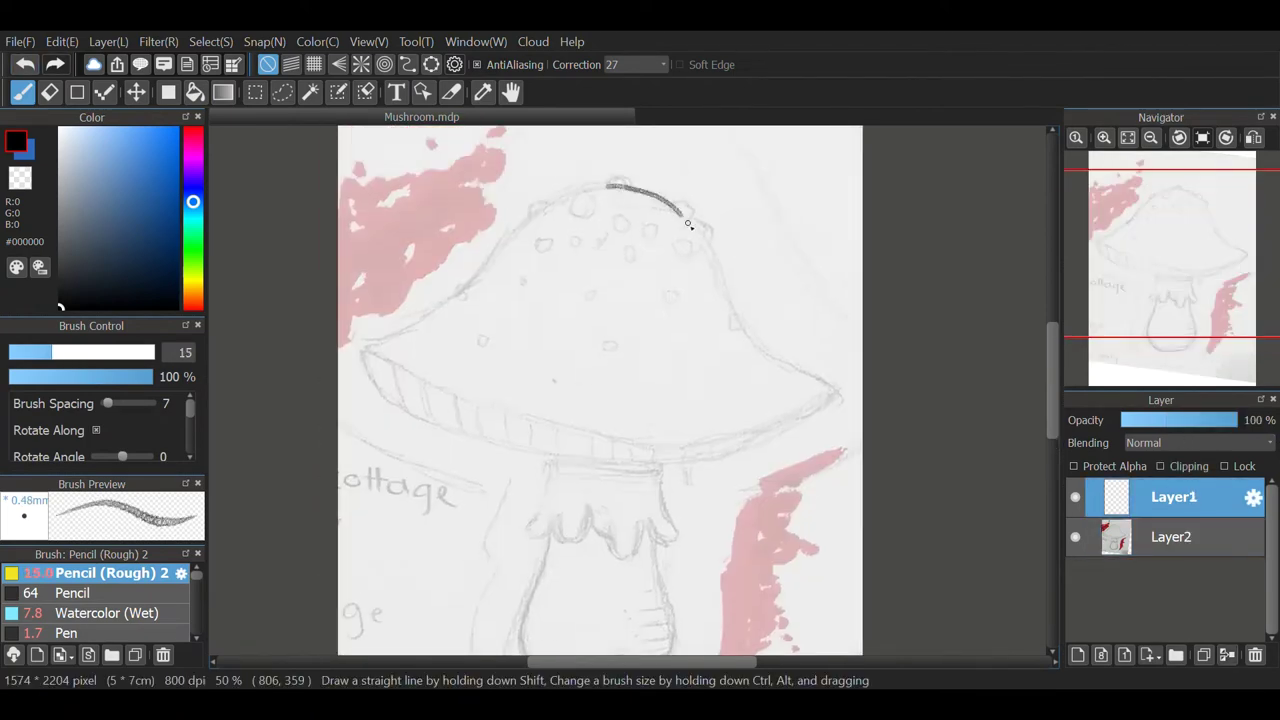
# Ink the outline of the mushroom cap and its underside rim on Layer1 with Pencil (Rough) 2 at size 15.
pyautogui.moveTo(688, 225); pyautogui.dragTo(836, 392)
pyautogui.moveTo(607, 185)
pyautogui.mouseDown()
pyautogui.moveTo(552, 210)
pyautogui.moveTo(574, 193)
pyautogui.moveTo(359, 362)
pyautogui.moveTo(563, 457)
pyautogui.moveTo(840, 398)
pyautogui.mouseUp()
pyautogui.hotkey('ctrl', 'z')
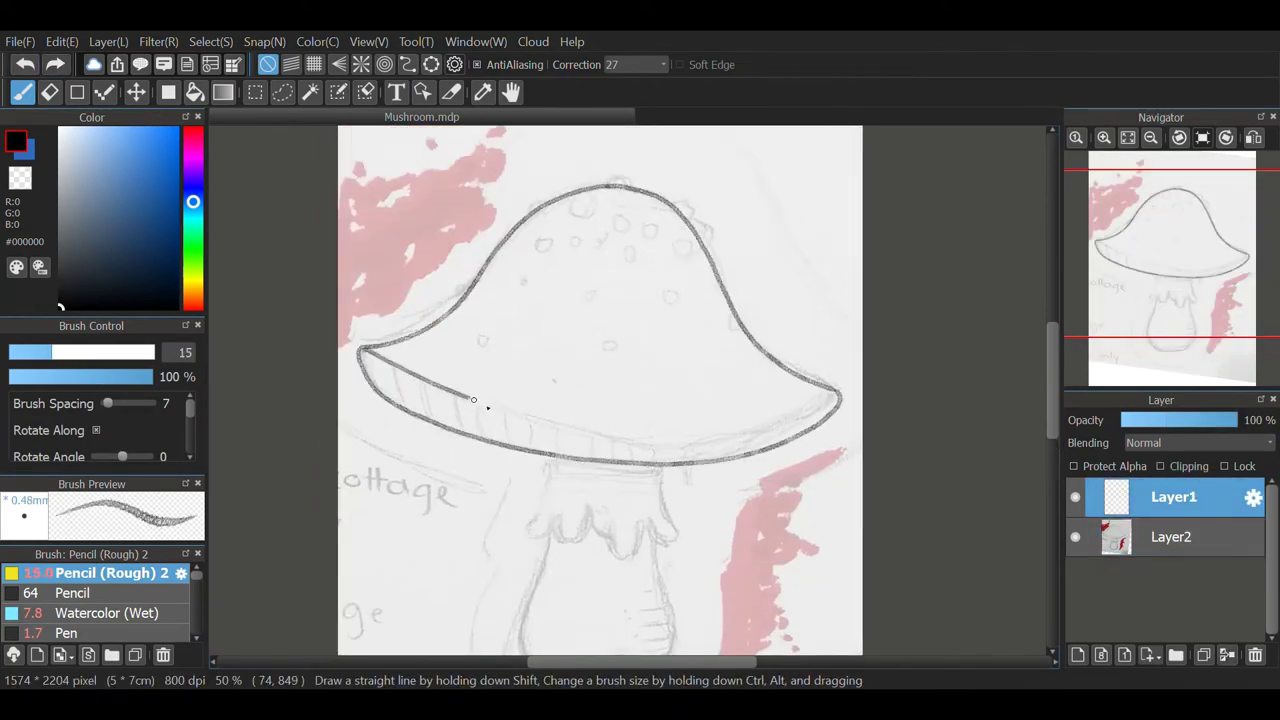
pyautogui.hotkey('ctrl', 'y')
pyautogui.hotkey('ctrl', 'z')
pyautogui.hotkey('ctrl', 'y')
# Ink the mushroom's scalloped skirt and the rounded stem below it, following the sketch.
pyautogui.hotkey('ctrl', '+')
pyautogui.scroll(-3, 521, 276)
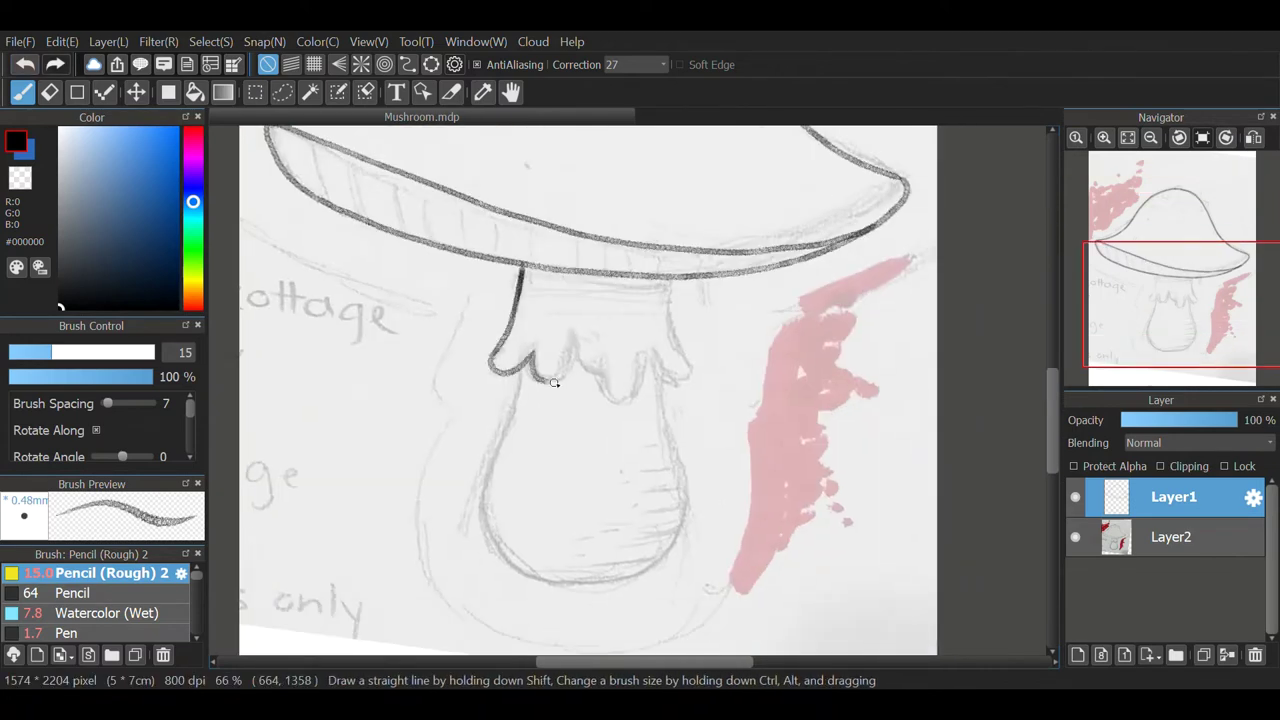
pyautogui.moveTo(643, 356); pyautogui.dragTo(668, 294)
pyautogui.moveTo(519, 376); pyautogui.dragTo(660, 392)
pyautogui.scroll(3, 520, 400)
pyautogui.moveTo(390, 346); pyautogui.dragTo(372, 290)
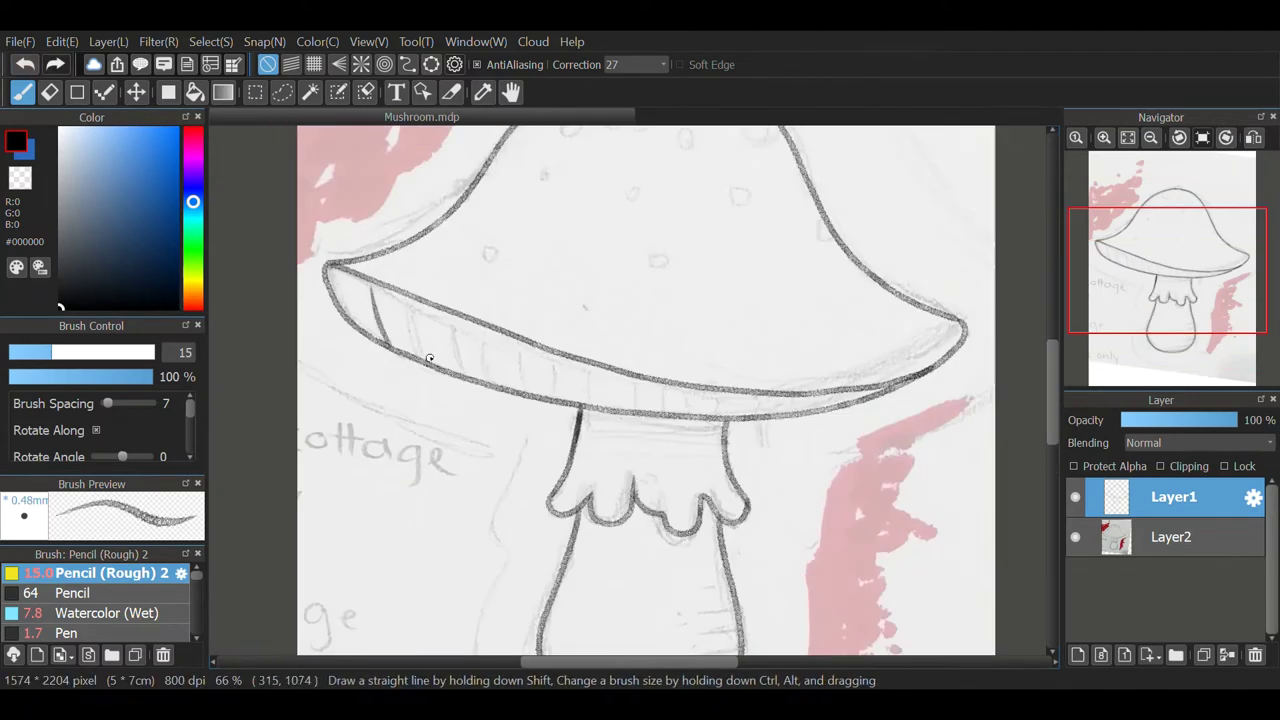
pyautogui.hotkey('ctrl', 'z')
pyautogui.moveTo(424, 360); pyautogui.dragTo(397, 303)
pyautogui.moveTo(459, 373); pyautogui.dragTo(449, 338)
pyautogui.hotkey('ctrl', 'z')
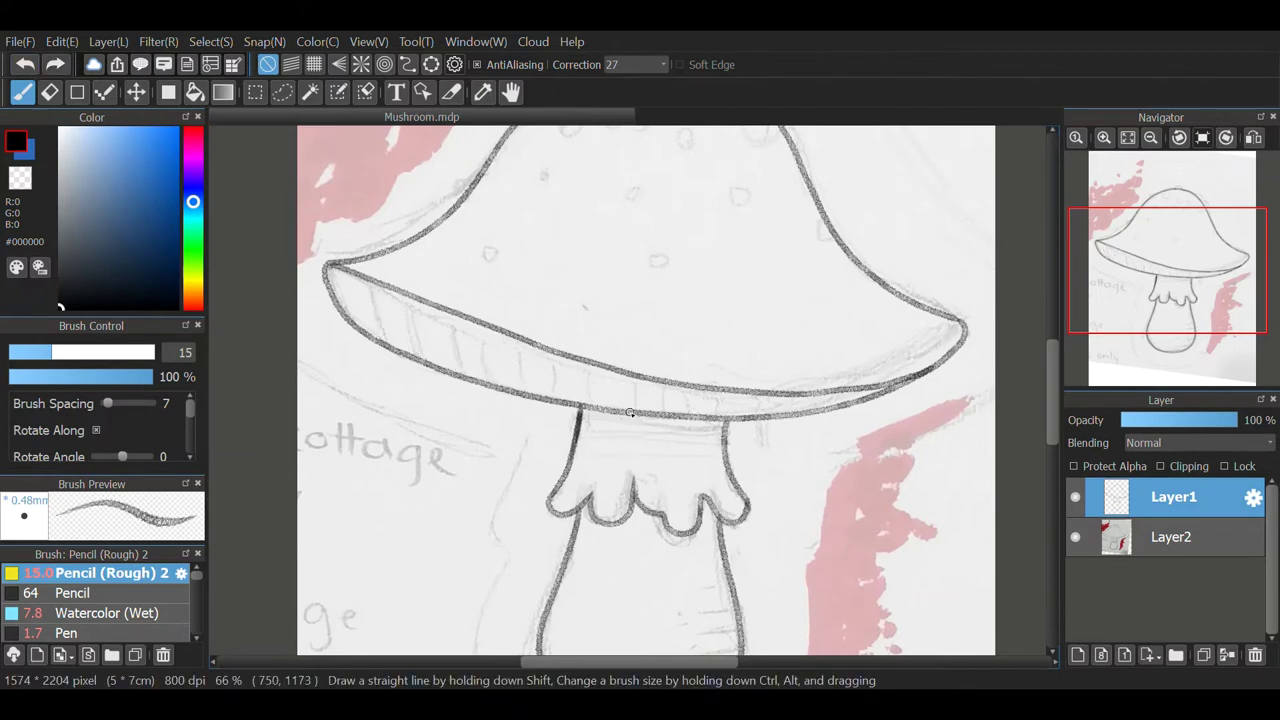
# Draw slanted, curved gill lines across the underside of the mushroom cap.
pyautogui.moveTo(628, 372); pyautogui.dragTo(638, 418)
pyautogui.moveTo(745, 394); pyautogui.dragTo(768, 416)
pyautogui.moveTo(792, 396); pyautogui.dragTo(810, 414)
pyautogui.moveTo(405, 305)
pyautogui.mouseDown()
pyautogui.moveTo(401, 344)
pyautogui.moveTo(362, 284)
pyautogui.mouseUp()
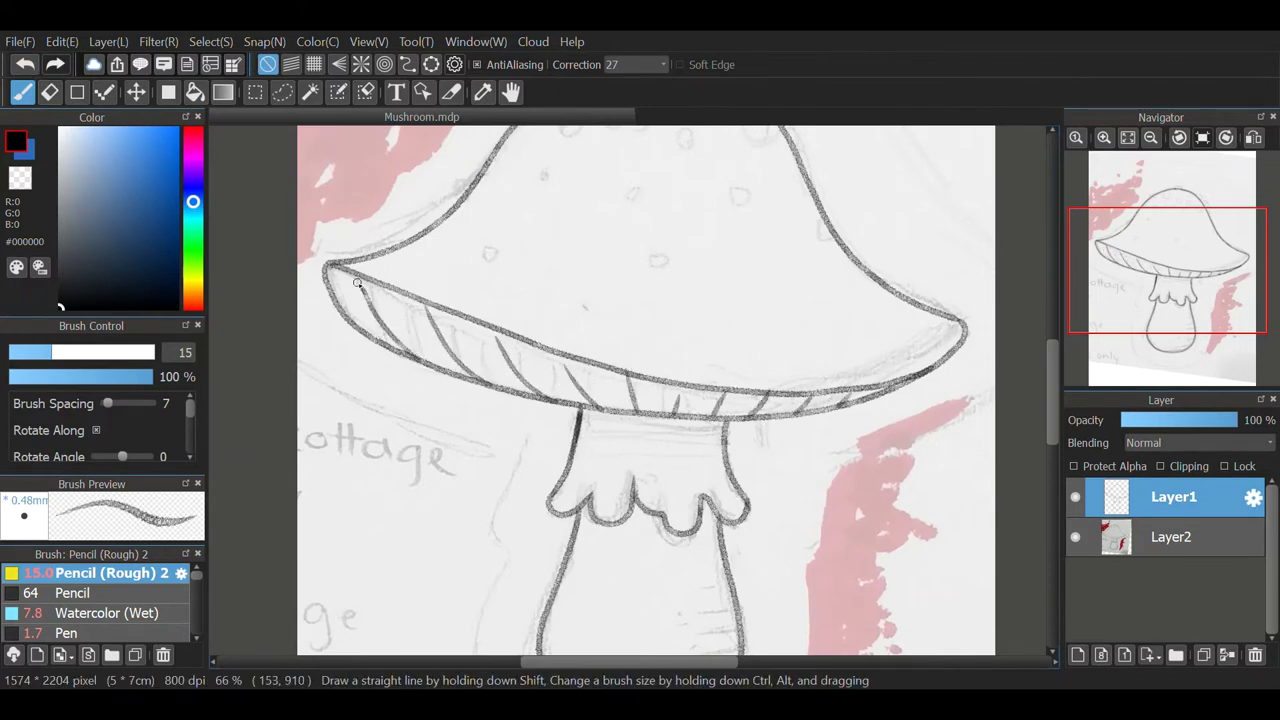
# Shade the top of the stem directly beneath the cap with dense horizontal pencil strokes.
pyautogui.moveTo(581, 416); pyautogui.dragTo(520, 308)
pyautogui.moveTo(518, 302)
pyautogui.mouseDown()
pyautogui.moveTo(664, 312)
pyautogui.moveTo(666, 324)
pyautogui.mouseUp()
pyautogui.moveTo(668, 340)
pyautogui.mouseDown()
pyautogui.moveTo(511, 332)
pyautogui.moveTo(670, 322)
pyautogui.mouseUp()
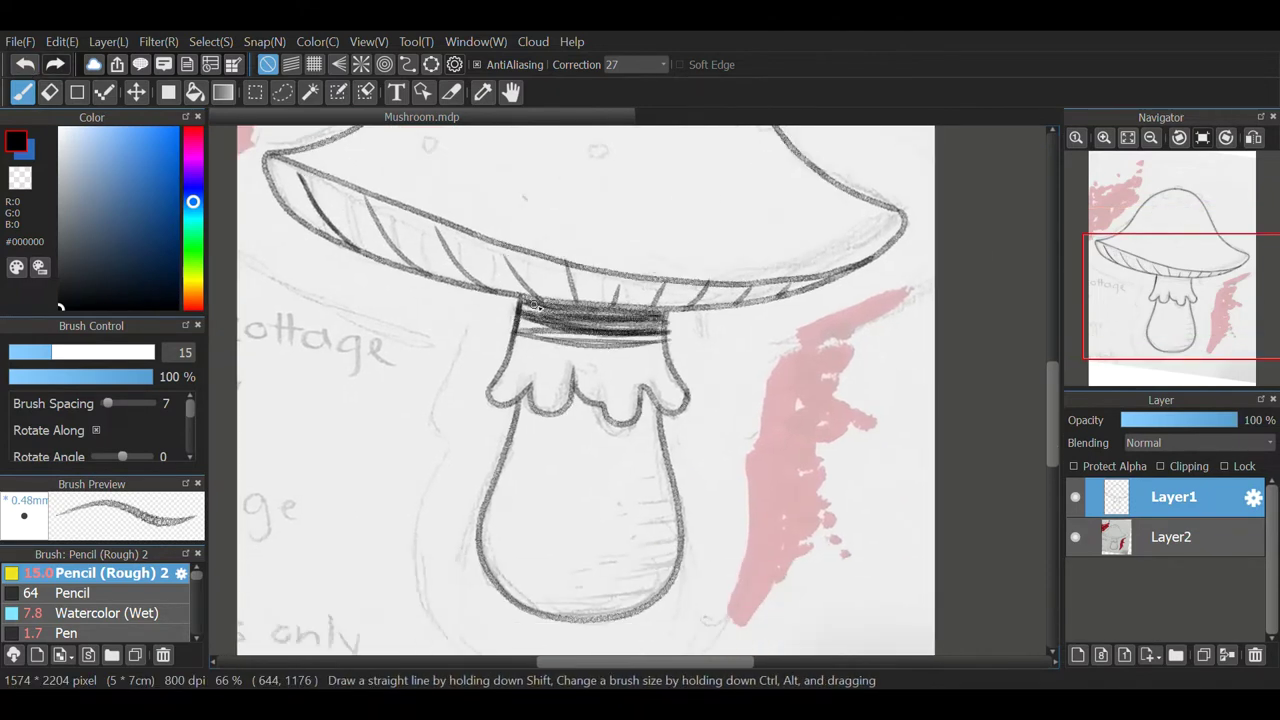
pyautogui.moveTo(520, 330); pyautogui.dragTo(668, 352)
pyautogui.moveTo(518, 305)
pyautogui.mouseDown()
pyautogui.moveTo(548, 351)
pyautogui.moveTo(569, 357)
pyautogui.moveTo(671, 326)
pyautogui.moveTo(620, 358)
pyautogui.moveTo(582, 357)
pyautogui.moveTo(640, 347)
pyautogui.moveTo(522, 328)
pyautogui.mouseUp()
pyautogui.press('c')
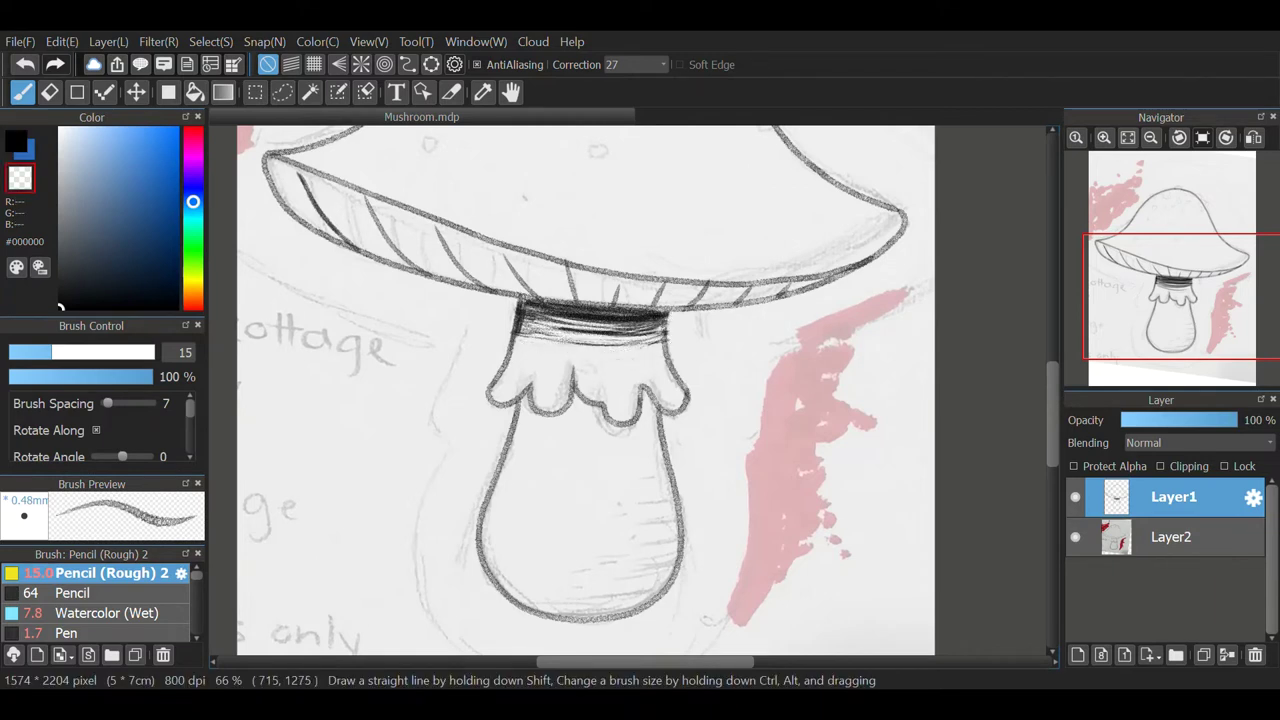
# Darken the skirt's scalloped edge and hatch dense curved shading along the right and bottom sides of the bulbous stem.
pyautogui.press('c')
pyautogui.hotkey('ctrl', 'z')
pyautogui.moveTo(573, 394); pyautogui.dragTo(528, 402)
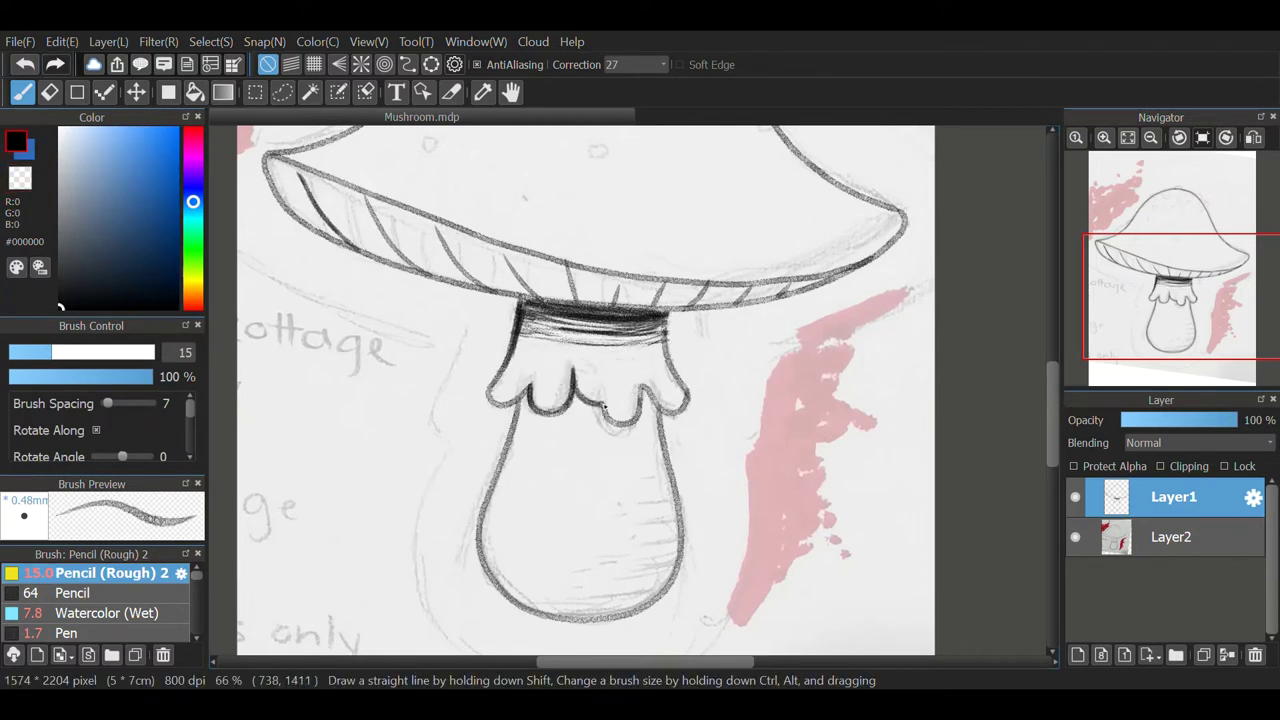
pyautogui.moveTo(662, 415)
pyautogui.mouseDown()
pyautogui.moveTo(652, 600)
pyautogui.moveTo(590, 610)
pyautogui.mouseUp()
pyautogui.moveTo(668, 575)
pyautogui.mouseDown()
pyautogui.moveTo(520, 615)
pyautogui.moveTo(623, 549)
pyautogui.mouseUp()
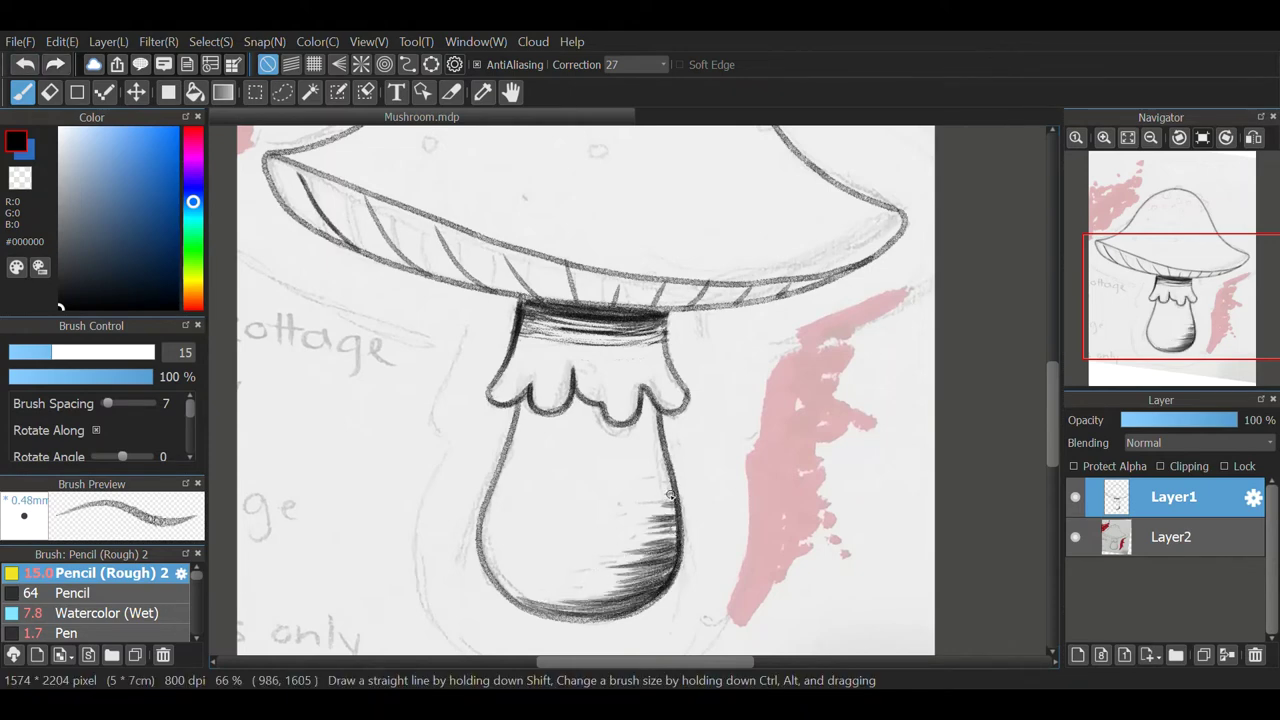
# Draw small rounded spots across the mushroom cap, with raised bumps along its outline, keeping them denser near the top.
pyautogui.scroll(5, 605, 608)
pyautogui.moveTo(585, 192); pyautogui.dragTo(612, 188)
pyautogui.moveTo(478, 218); pyautogui.dragTo(496, 210)
pyautogui.moveTo(692, 225)
pyautogui.mouseDown()
pyautogui.moveTo(716, 272)
pyautogui.moveTo(690, 288)
pyautogui.mouseUp()
pyautogui.moveTo(745, 364); pyautogui.dragTo(754, 382)
pyautogui.moveTo(662, 332); pyautogui.dragTo(668, 350)
pyautogui.hotkey('ctrl', 'z')
pyautogui.moveTo(534, 226); pyautogui.dragTo(560, 225)
pyautogui.moveTo(530, 268); pyautogui.dragTo(541, 262)
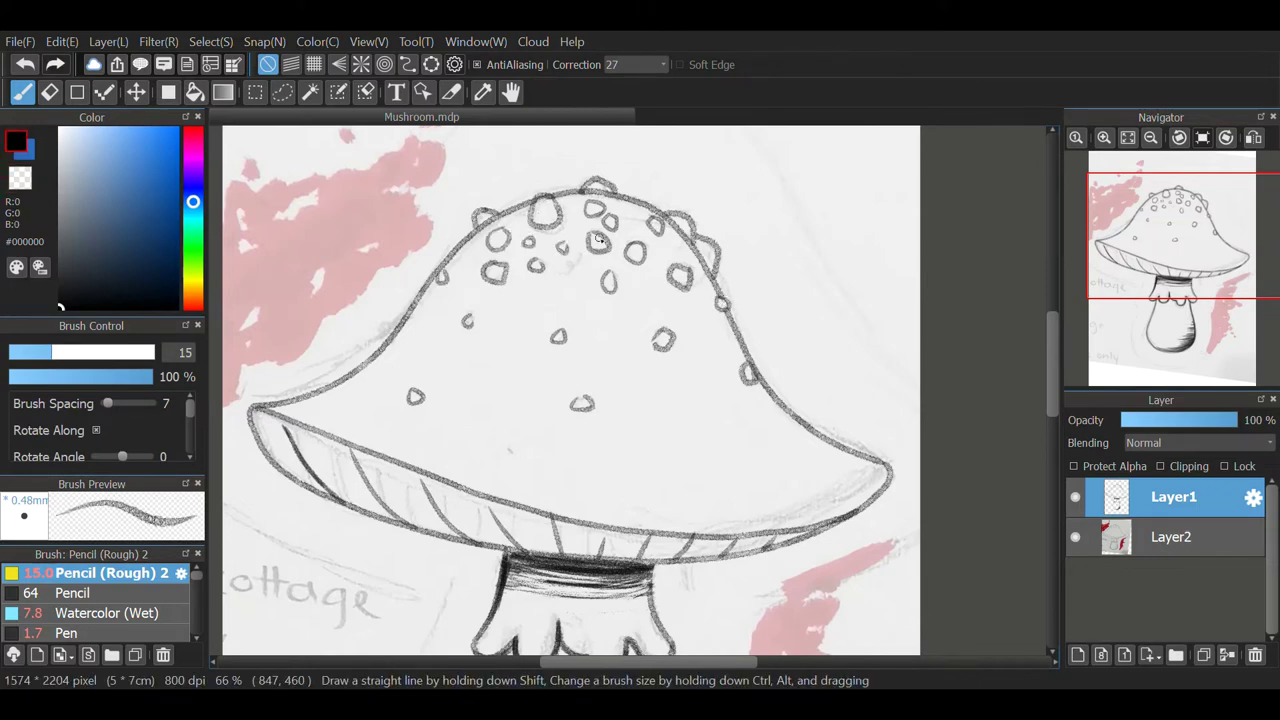
# Hide the sketch on Layer2 and make Layer1 the active layer.
pyautogui.hotkey('ctrl', '-')
pyautogui.click(1075, 537)
pyautogui.click(1173, 497)
pyautogui.hotkey('ctrl', '+')
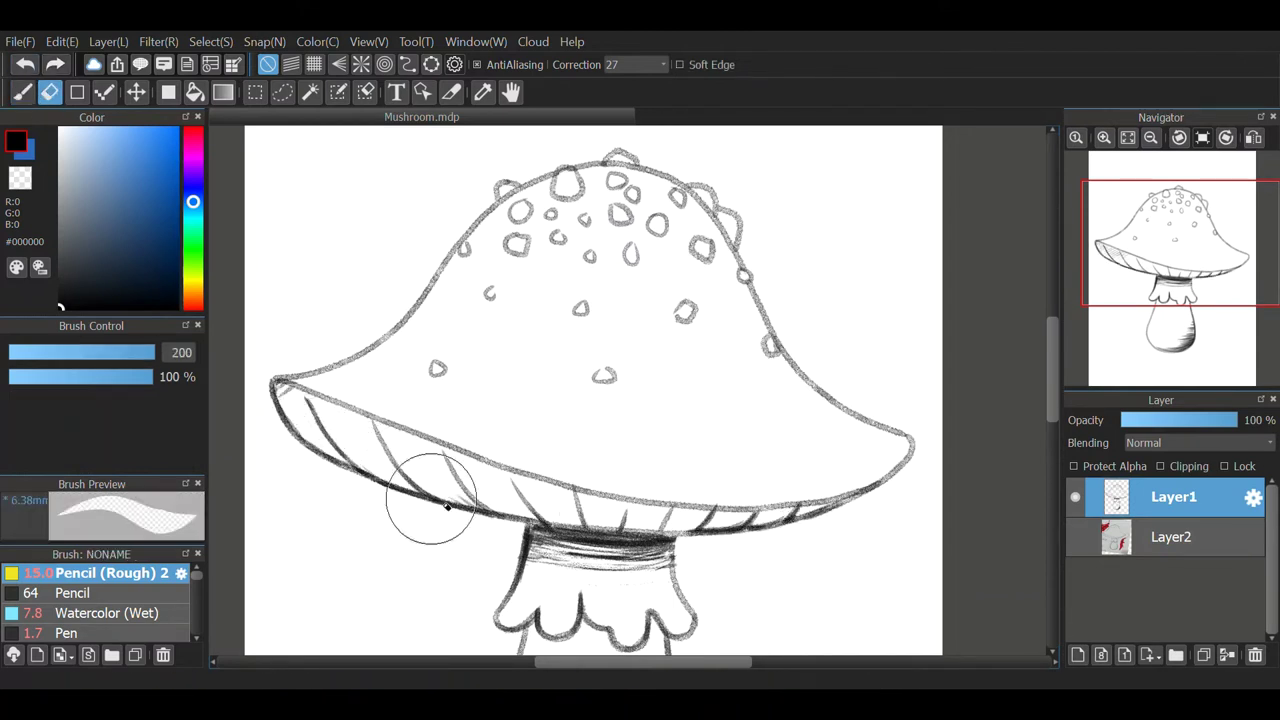
# Go over the mushroom cap's outline, lower rim and raised bumps again to darken and thicken the lines.
pyautogui.press('c')
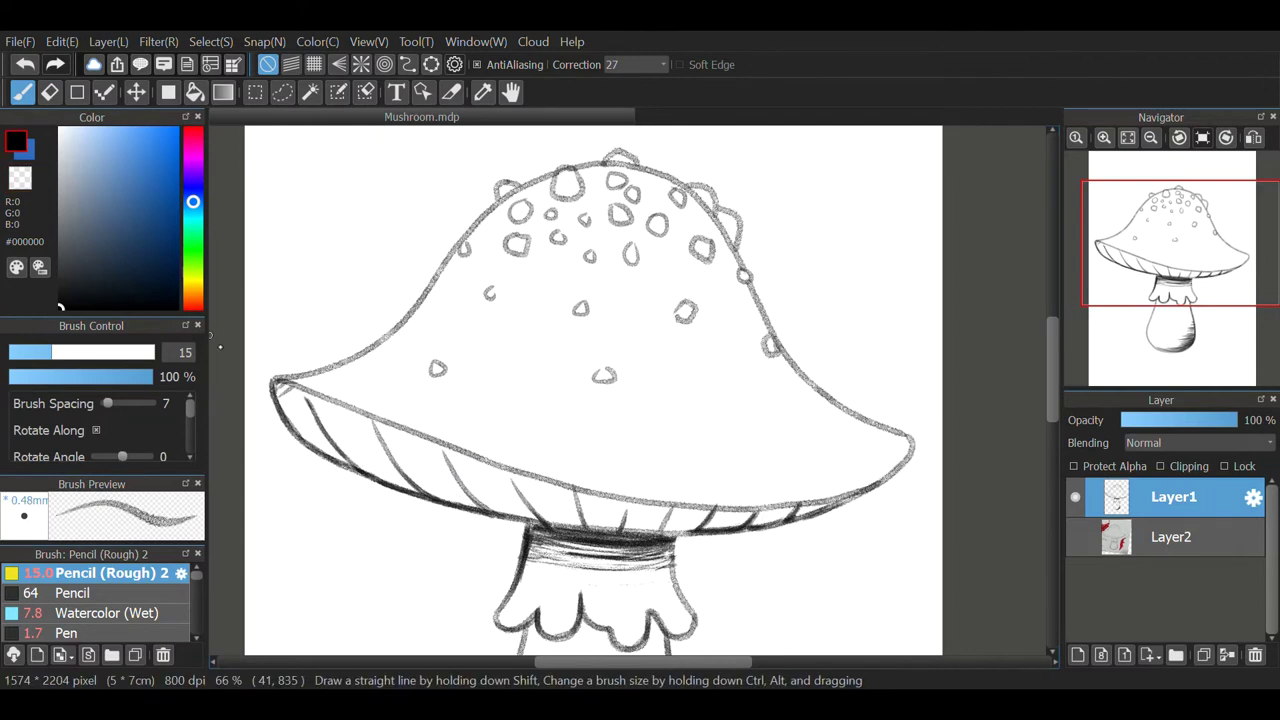
pyautogui.press('c')
pyautogui.moveTo(458, 353); pyautogui.dragTo(770, 457)
pyautogui.moveTo(712, 222)
pyautogui.mouseDown()
pyautogui.moveTo(667, 173)
pyautogui.moveTo(618, 166)
pyautogui.mouseUp()
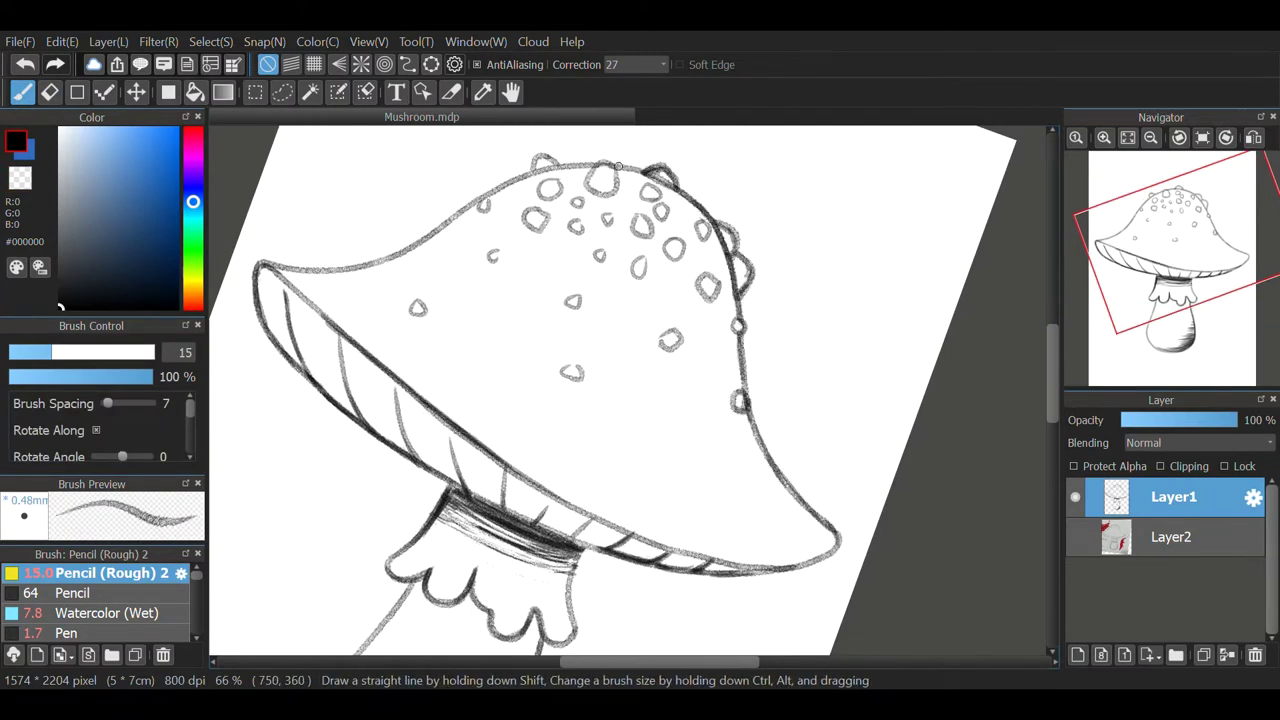
pyautogui.moveTo(430, 237); pyautogui.dragTo(265, 267)
# Reduce the pencil to size 6 and refine the cap's spot outlines, adding a few tiny dots between them.
pyautogui.press('[')
pyautogui.press('[')
pyautogui.press('[')
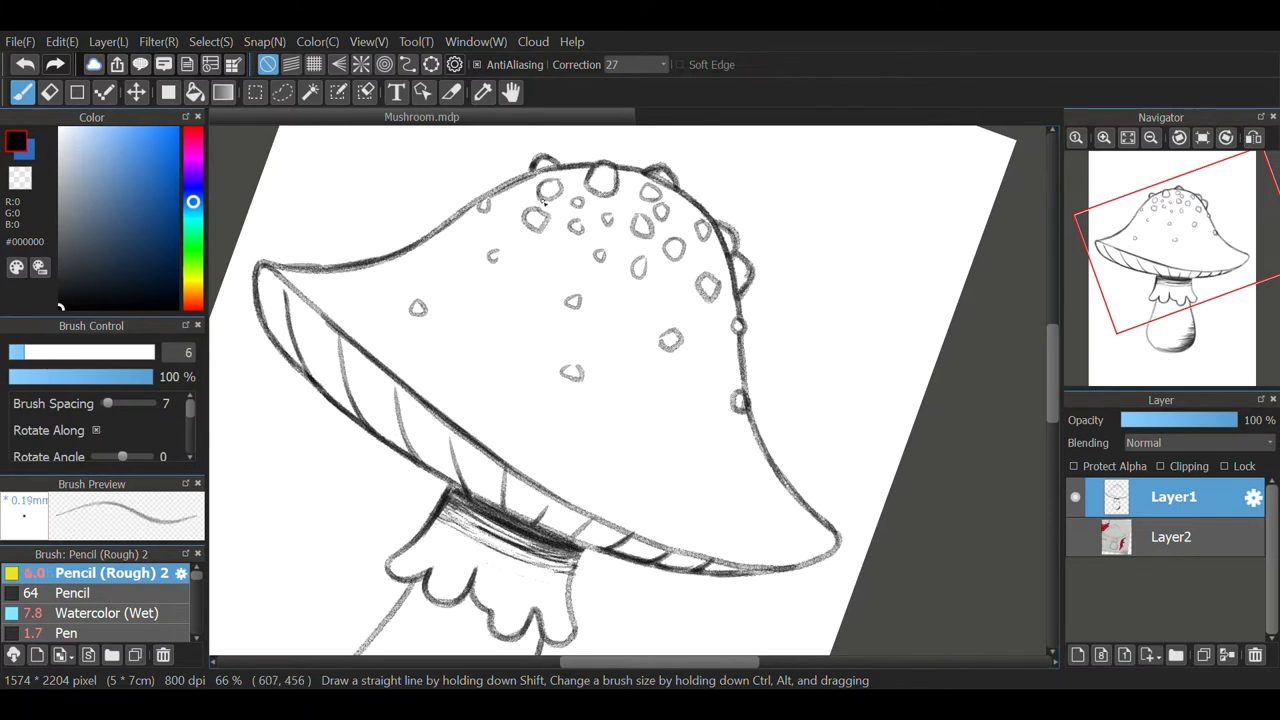
pyautogui.moveTo(568, 368); pyautogui.dragTo(562, 374)
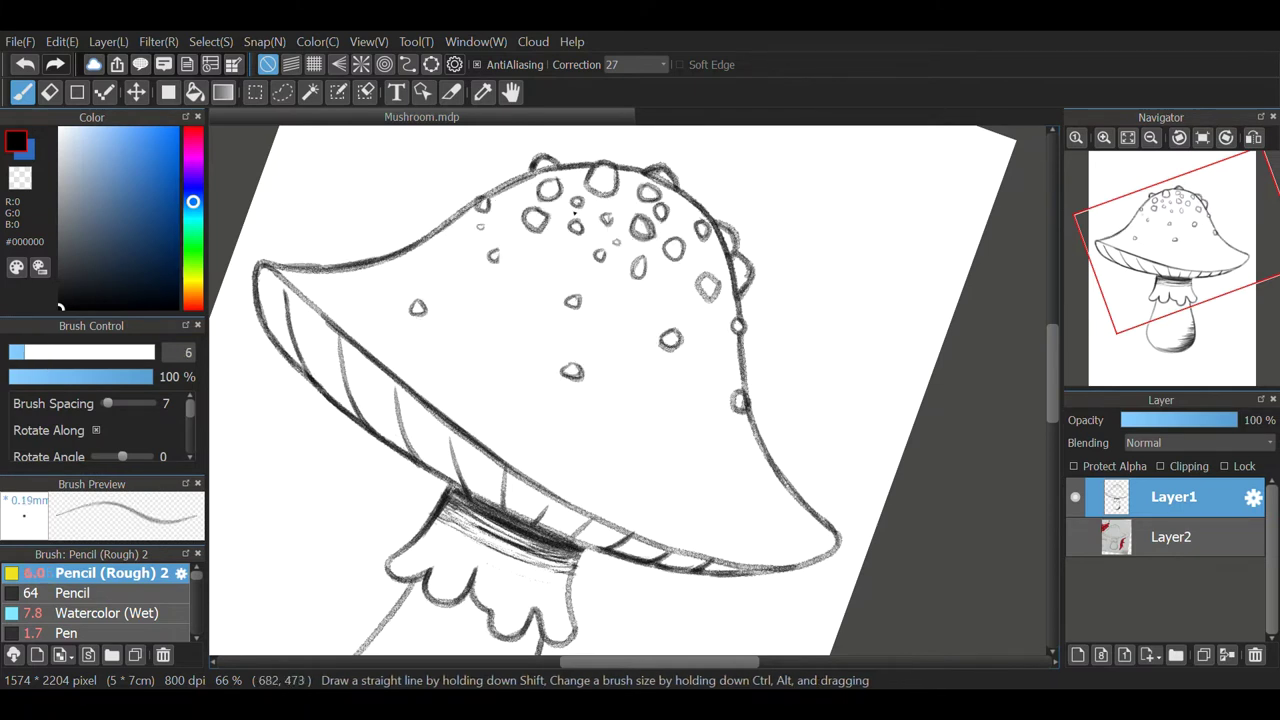
pyautogui.scroll(-3, 574, 213)
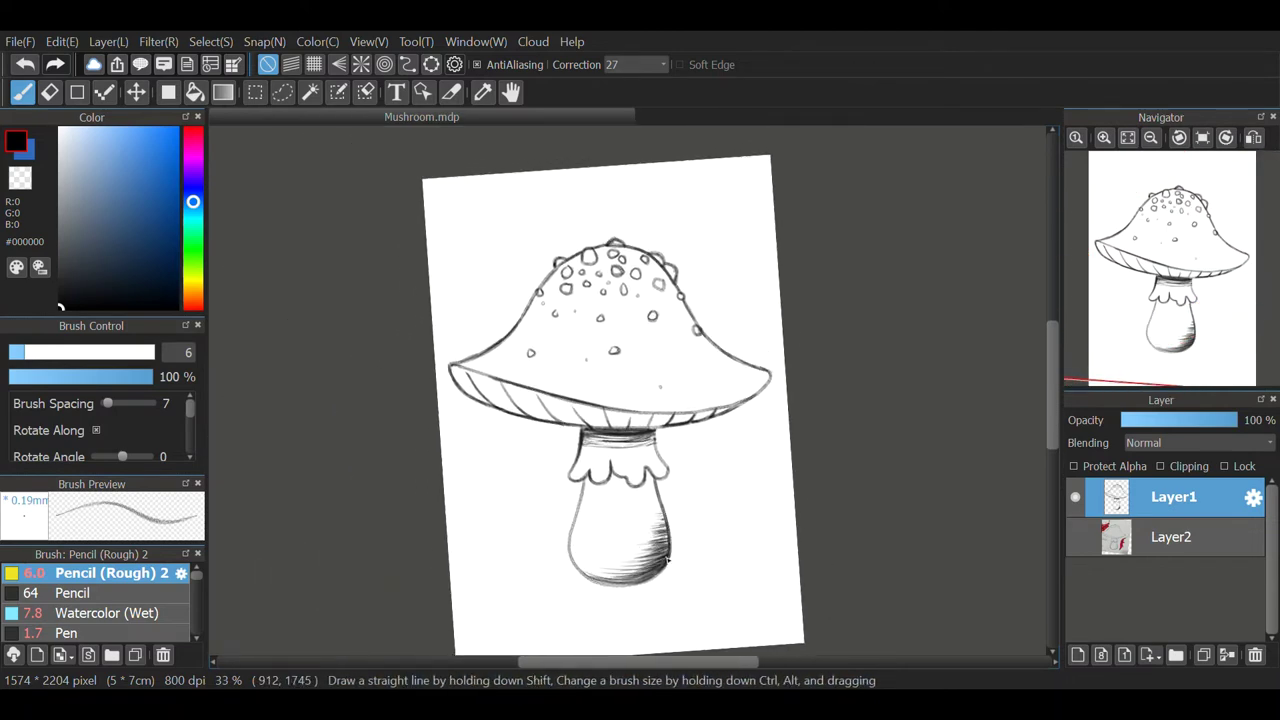
# On a new layer below the line art, dab six color swatches ranging from red through cream to brown with Watercolor (Wet) at size 24.
pyautogui.hotkey('ctrl', 'shift', 'n')
pyautogui.hotkey('ctrl', '0')
pyautogui.click(170, 130)
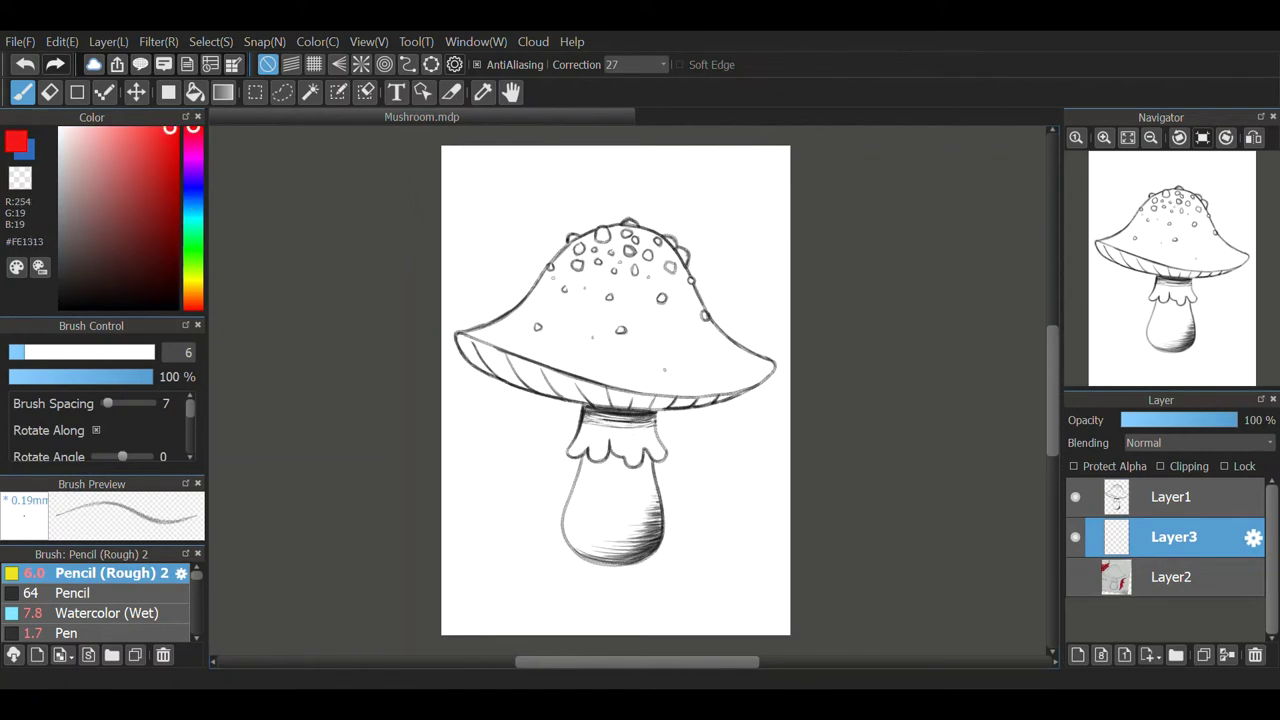
pyautogui.click(106, 613)
pyautogui.click(82, 352)
pyautogui.click(492, 473)
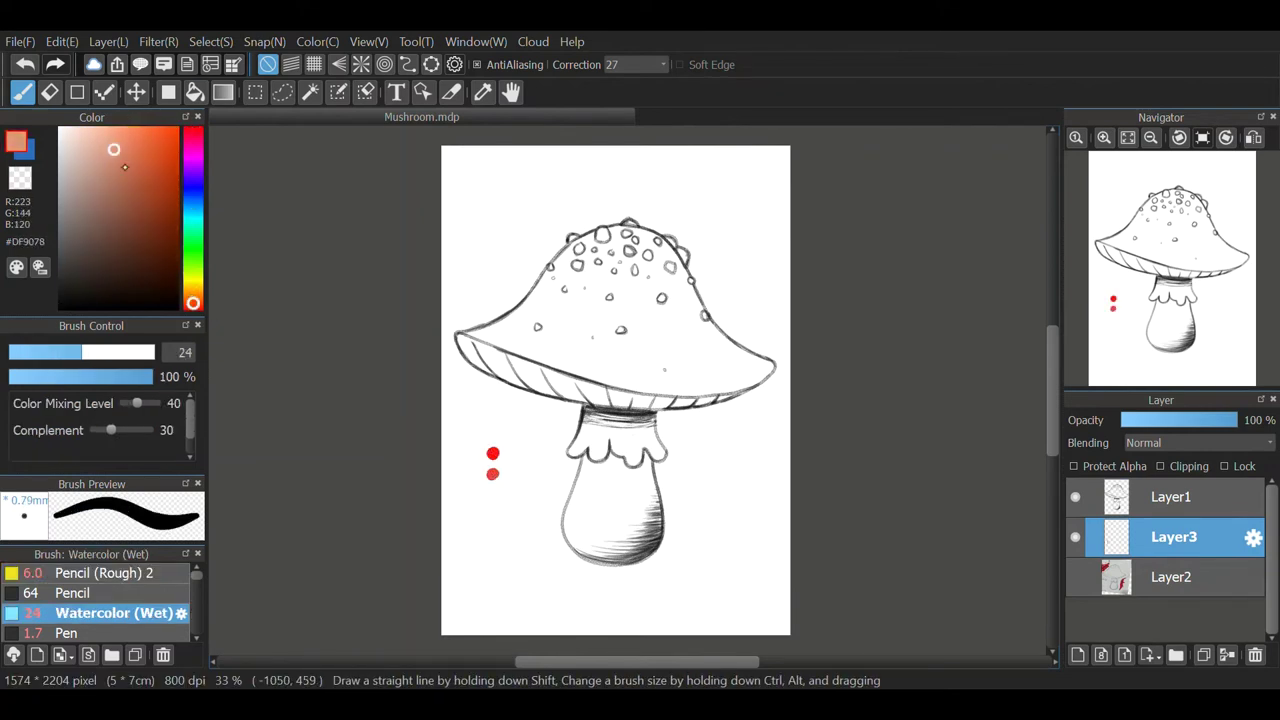
pyautogui.click(492, 492)
pyautogui.click(493, 512)
pyautogui.click(487, 534)
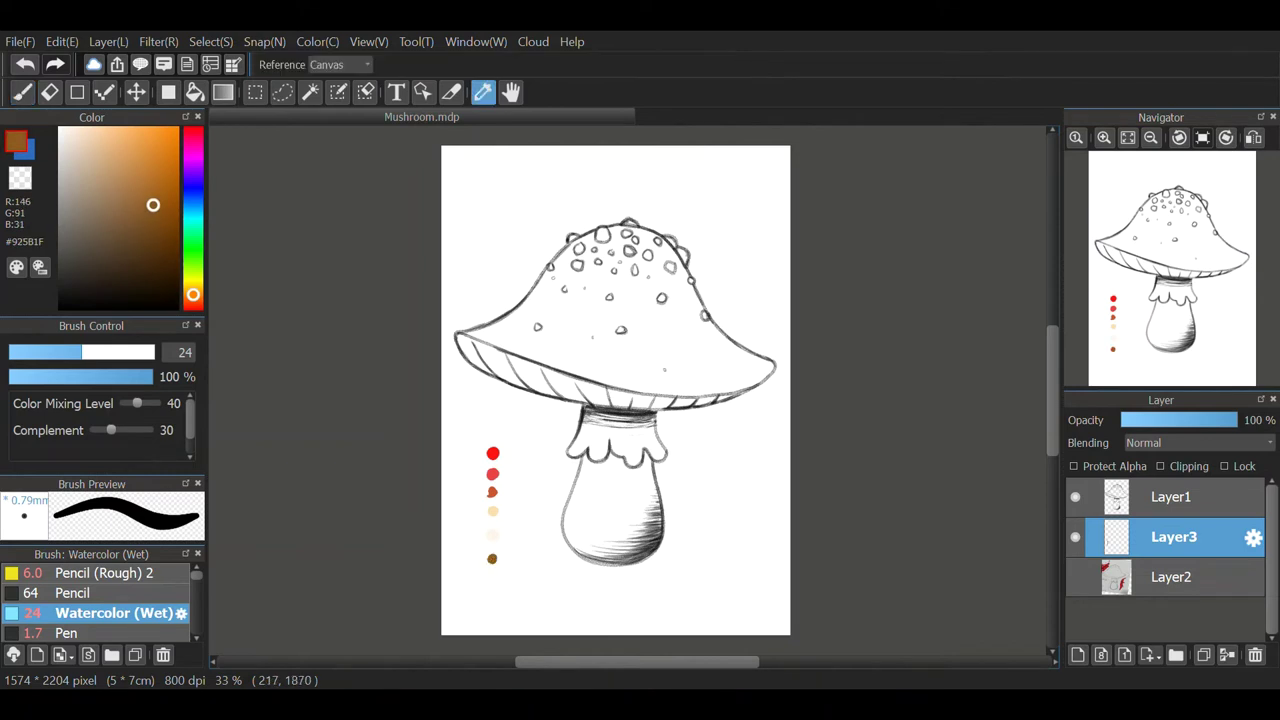
# Paint a thick red #FE1313 border inside the cap's outline with the watercolor brush at size 88, covering the protruding bumps.
pyautogui.keyDown('alt'); pyautogui.click(492, 453); pyautogui.keyUp('alt')
pyautogui.moveTo(565, 278)
pyautogui.mouseDown()
pyautogui.moveTo(479, 337)
pyautogui.moveTo(515, 374)
pyautogui.moveTo(689, 398)
pyautogui.moveTo(765, 368)
pyautogui.moveTo(544, 290)
pyautogui.moveTo(712, 335)
pyautogui.moveTo(679, 273)
pyautogui.moveTo(630, 237)
pyautogui.moveTo(600, 238)
pyautogui.moveTo(492, 340)
pyautogui.mouseUp()
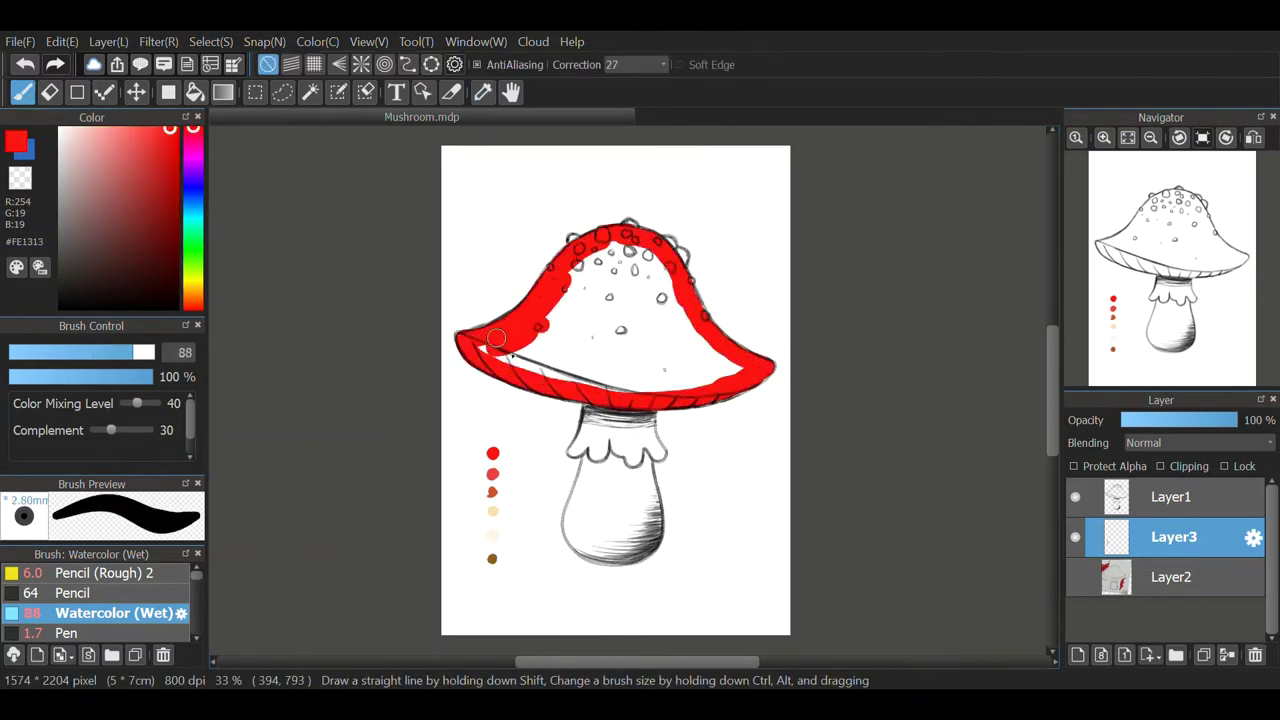
pyautogui.moveTo(666, 252); pyautogui.dragTo(573, 240)
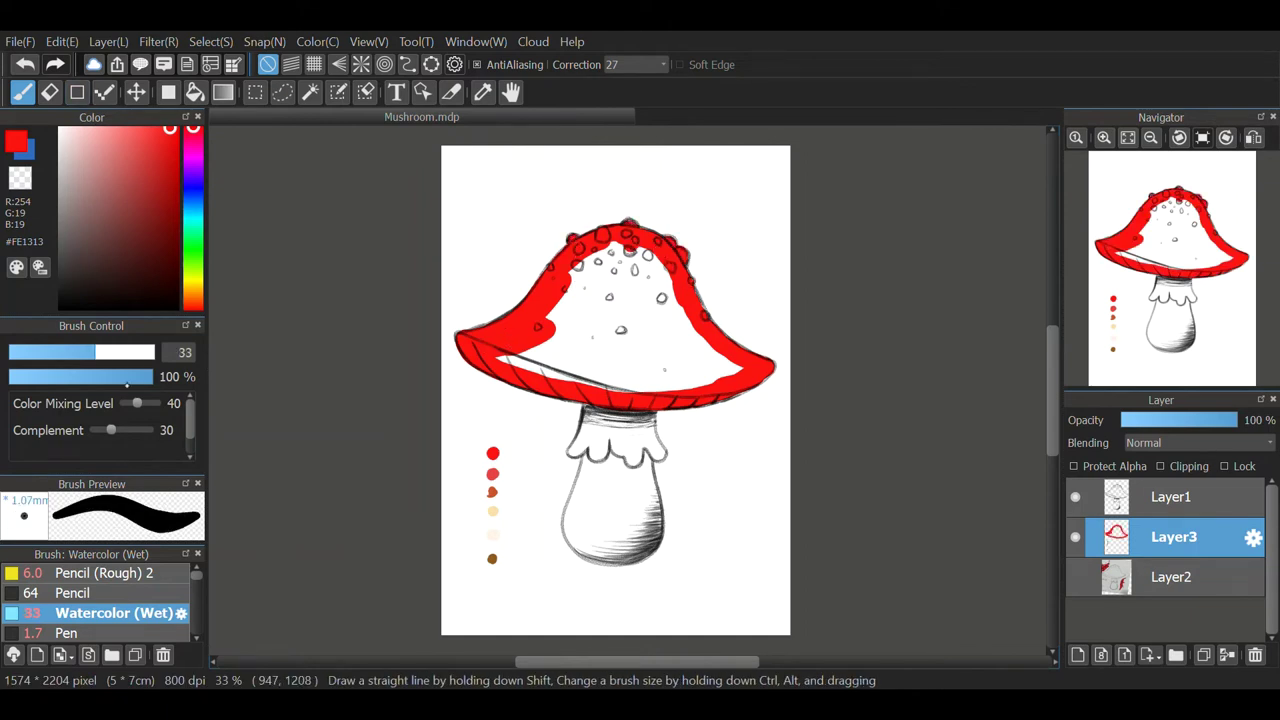
# Outline the skirt and stem in the same red, and fill the enclosed mushroom silhouette with it.
pyautogui.moveTo(645, 412); pyautogui.dragTo(642, 433)
pyautogui.moveTo(655, 500)
pyautogui.mouseDown()
pyautogui.moveTo(624, 551)
pyautogui.moveTo(583, 551)
pyautogui.mouseUp()
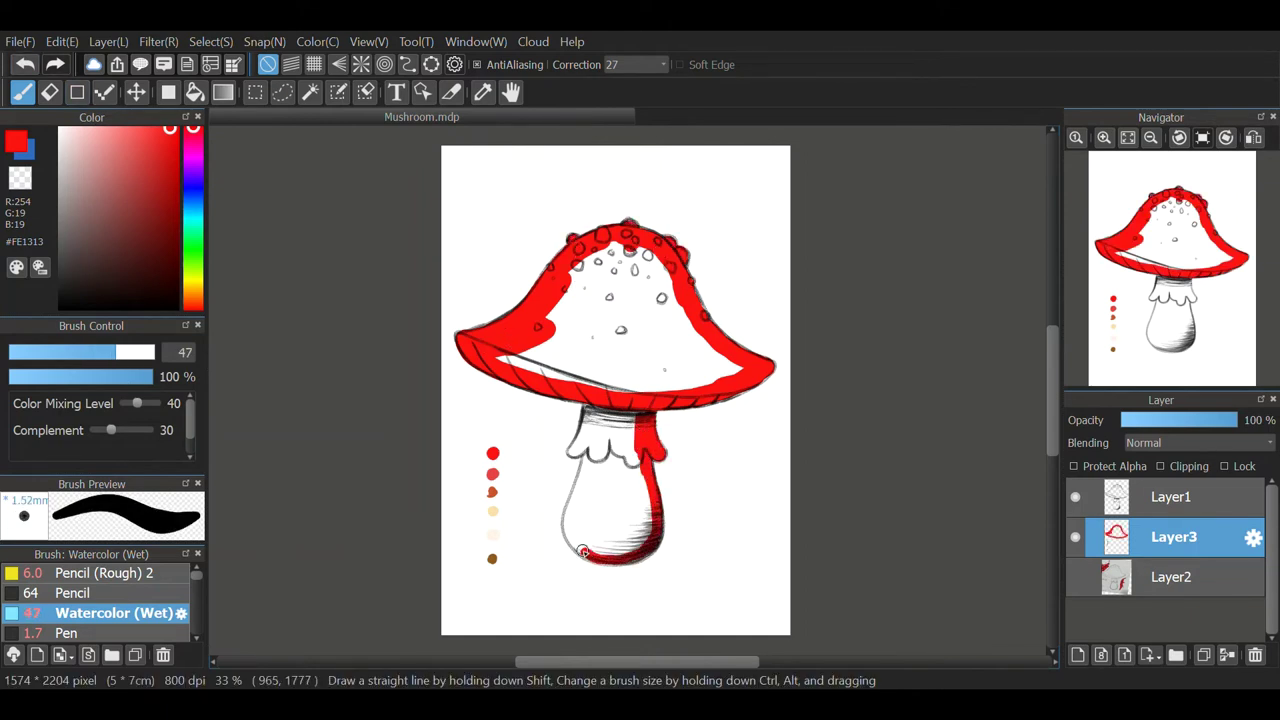
pyautogui.moveTo(588, 448)
pyautogui.mouseDown()
pyautogui.moveTo(586, 462)
pyautogui.moveTo(590, 430)
pyautogui.moveTo(575, 410)
pyautogui.mouseUp()
pyautogui.press('g')
pyautogui.click(620, 320)
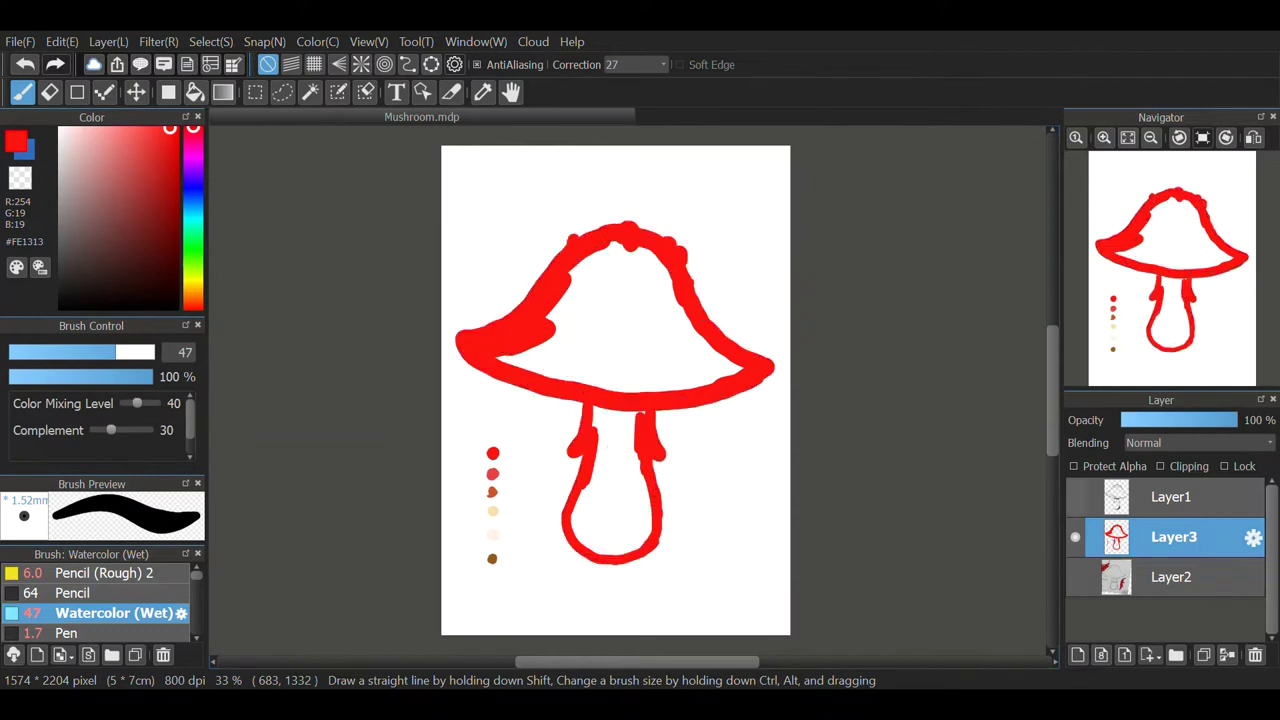
# On a new clipping layer above Layer3, apply a linear gradient from red #FE1313 at the cap's rim to cream #FADEAC at its top.
pyautogui.press('b')
pyautogui.hotkey('ctrl', 'shift', 'n')
pyautogui.press('i')
pyautogui.click(492, 511)
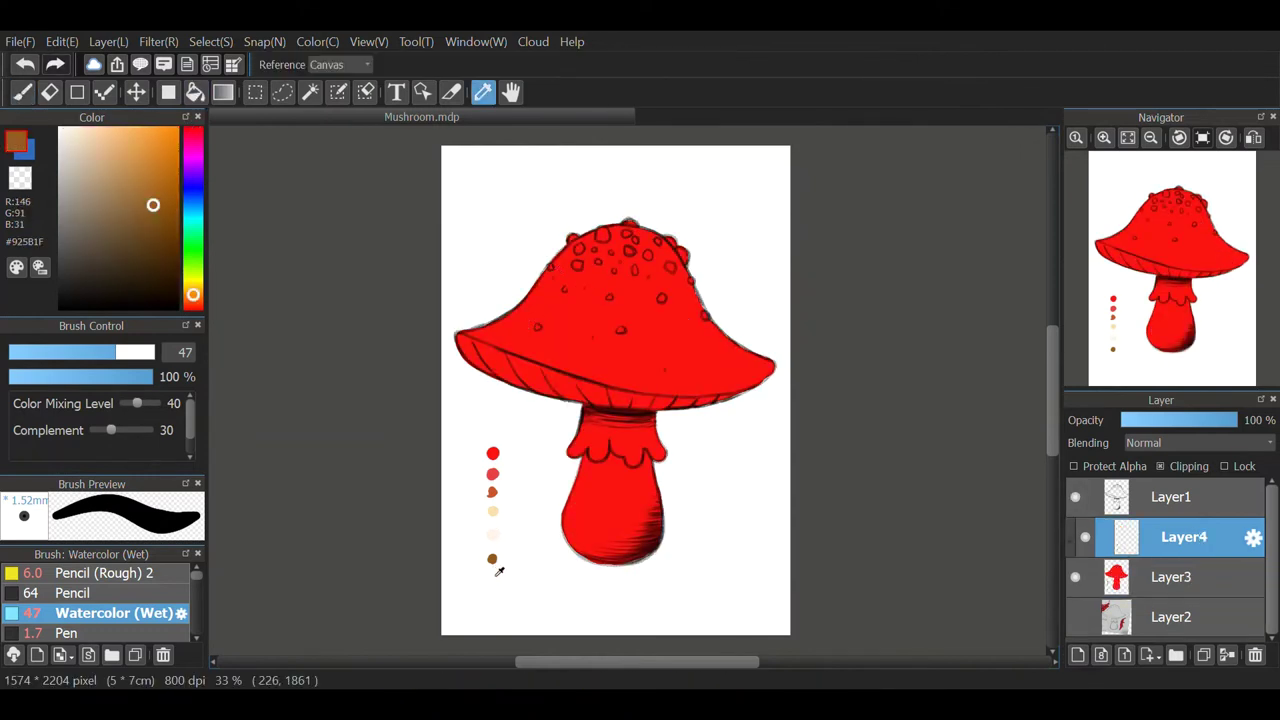
pyautogui.press('x')
pyautogui.click(492, 453)
pyautogui.press('g')
pyautogui.moveTo(623, 337); pyautogui.dragTo(623, 243)
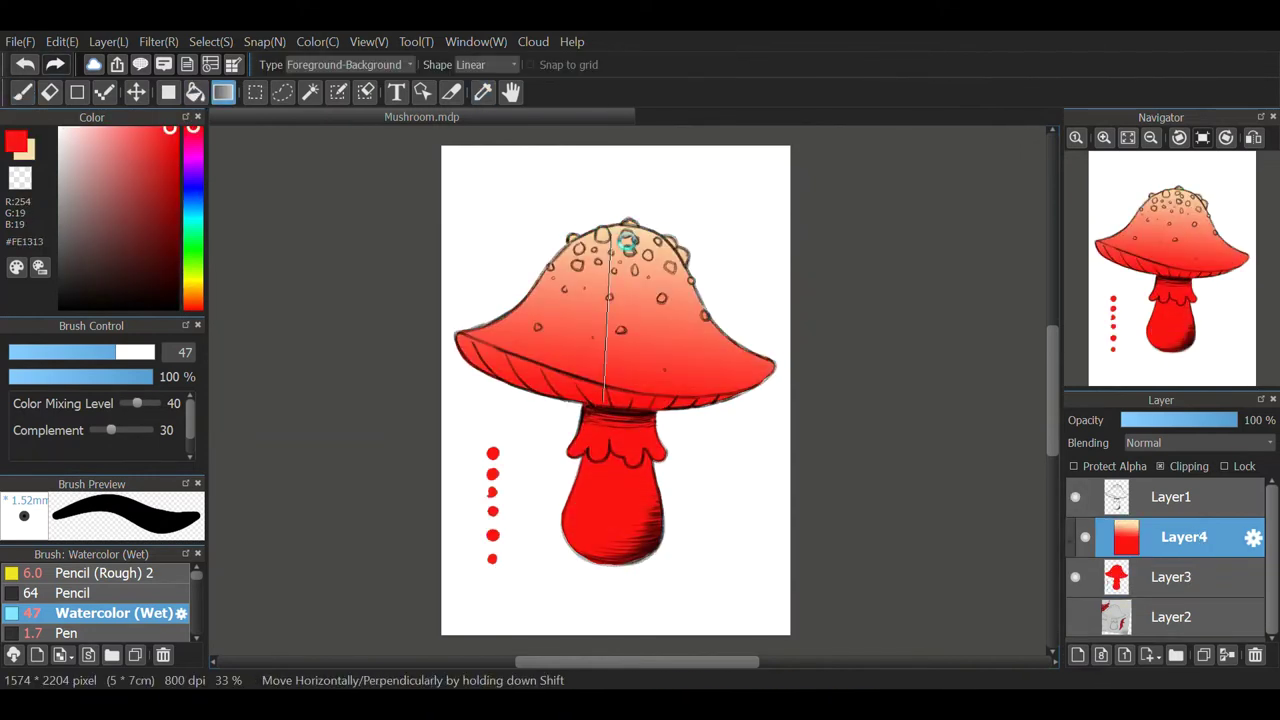
pyautogui.press('x')
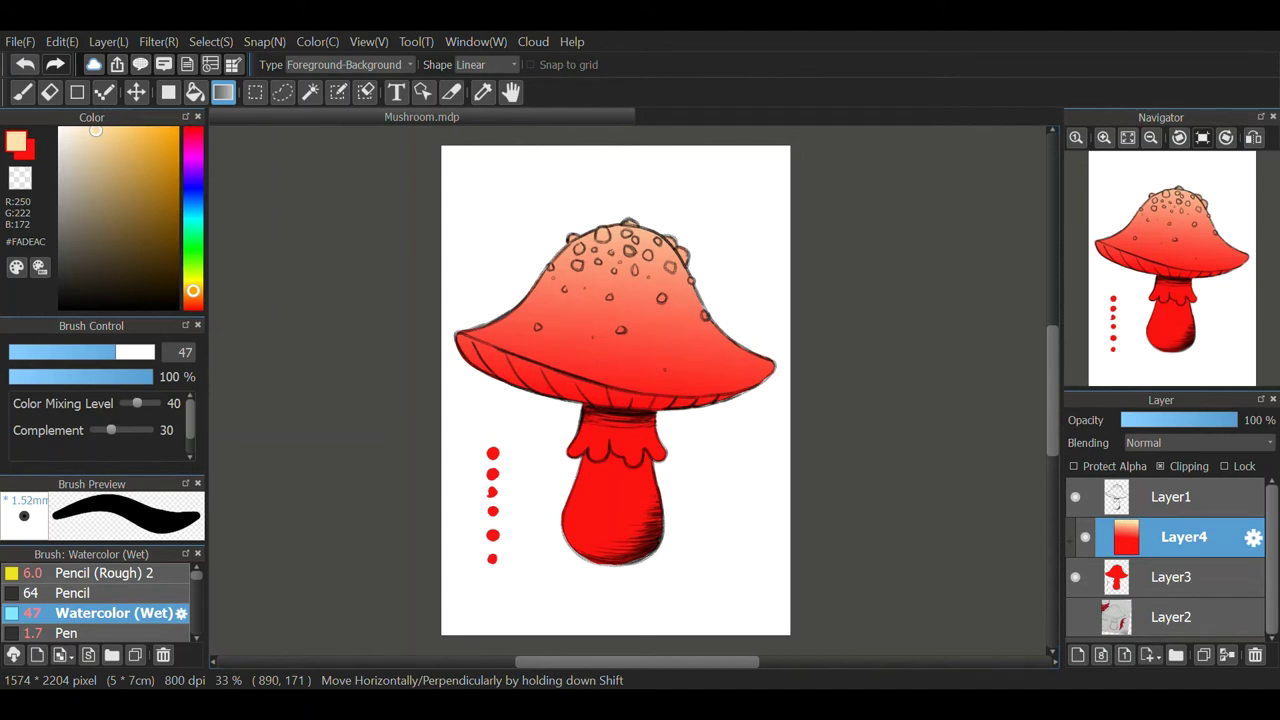
# Merge the gradient into the mushroom's base color layer and add a fresh clipping layer above it for painting.
pyautogui.press('m')
pyautogui.hotkey('ctrl', 'e')
pyautogui.hotkey('ctrl', 'shift', 'n')
pyautogui.press('b')
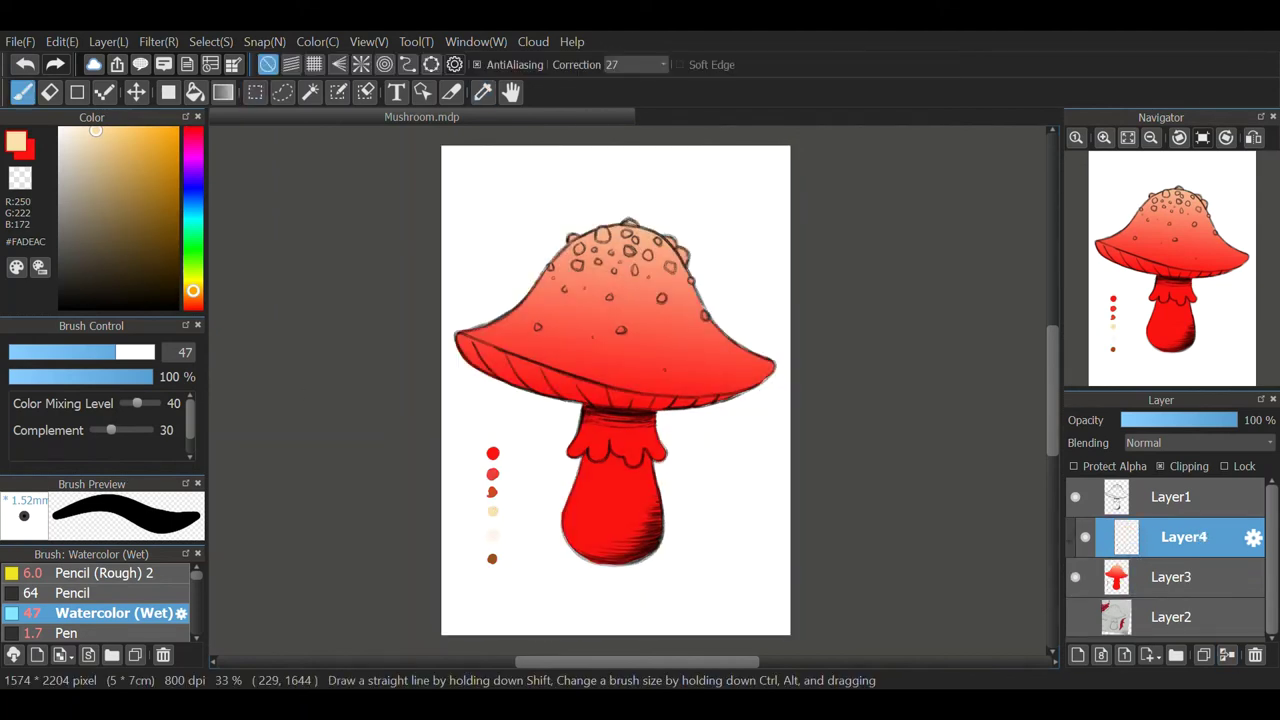
# Blend soft red tones into the upper and middle cap with the watercolor brush at size 93 and 4% opacity, sampling nearby colors.
pyautogui.click(25, 376)
pyautogui.click(135, 352)
pyautogui.keyDown('alt'); pyautogui.click(550, 248); pyautogui.keyUp('alt')
pyautogui.moveTo(590, 250)
pyautogui.mouseDown()
pyautogui.moveTo(685, 240)
pyautogui.moveTo(670, 310)
pyautogui.mouseUp()
pyautogui.click(15, 376)
pyautogui.keyDown('alt'); pyautogui.click(640, 255); pyautogui.keyUp('alt')
pyautogui.keyDown('alt'); pyautogui.click(662, 280); pyautogui.keyUp('alt')
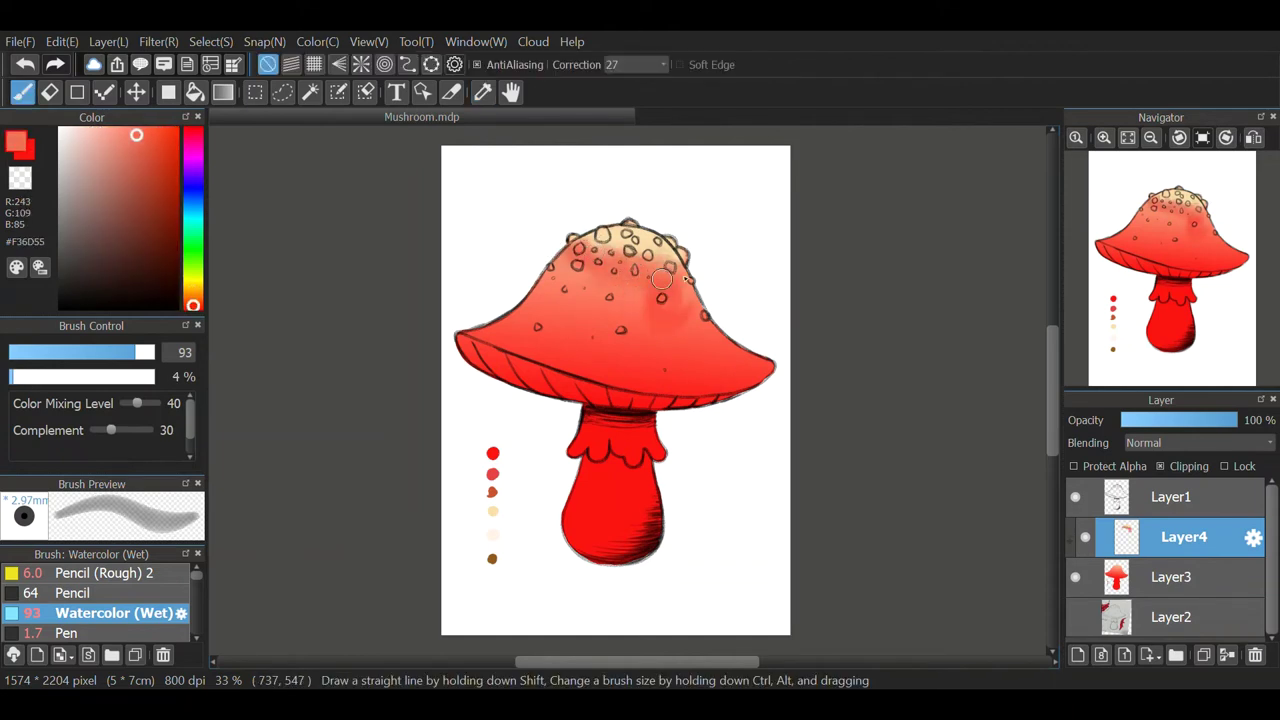
# Smooth the transition from the cap's cream top into the red below, using colors sampled from the cap.
pyautogui.keyDown('alt'); pyautogui.click(572, 237); pyautogui.keyUp('alt')
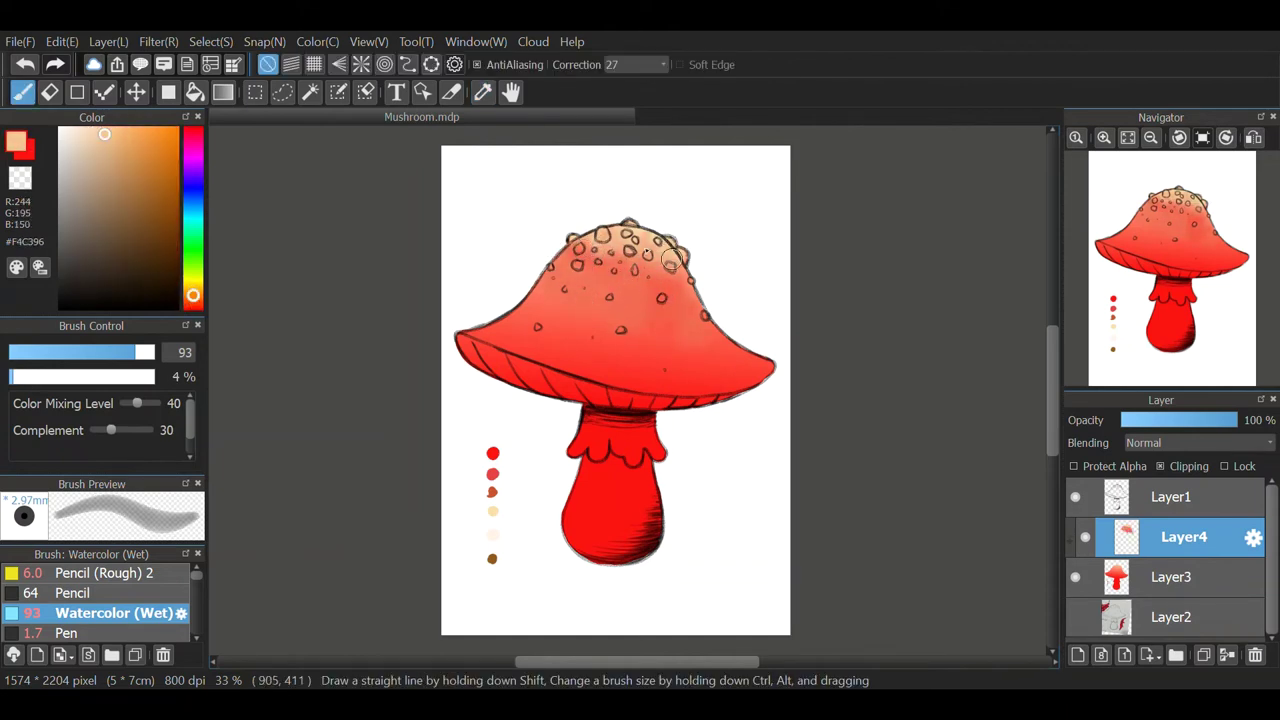
pyautogui.keyDown('alt'); pyautogui.click(615, 232); pyautogui.keyUp('alt')
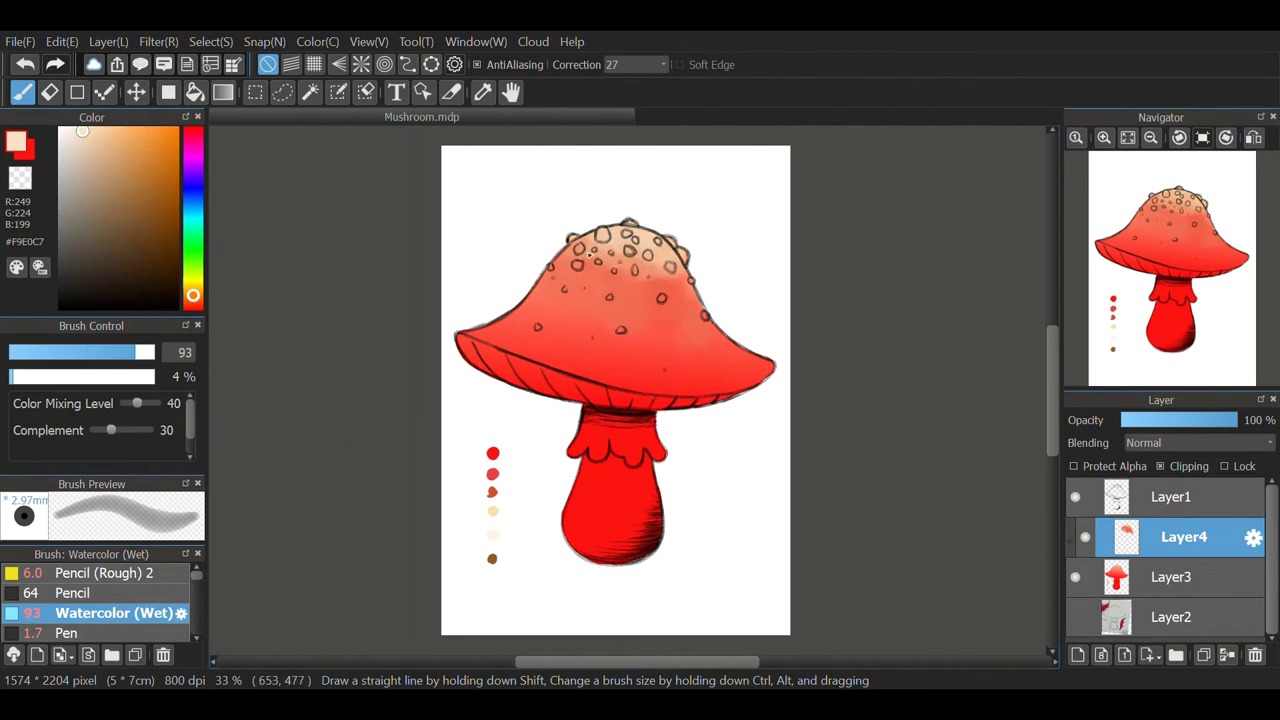
pyautogui.keyDown('alt'); pyautogui.click(642, 288); pyautogui.keyUp('alt')
pyautogui.keyDown('alt'); pyautogui.click(668, 382); pyautogui.keyUp('alt')
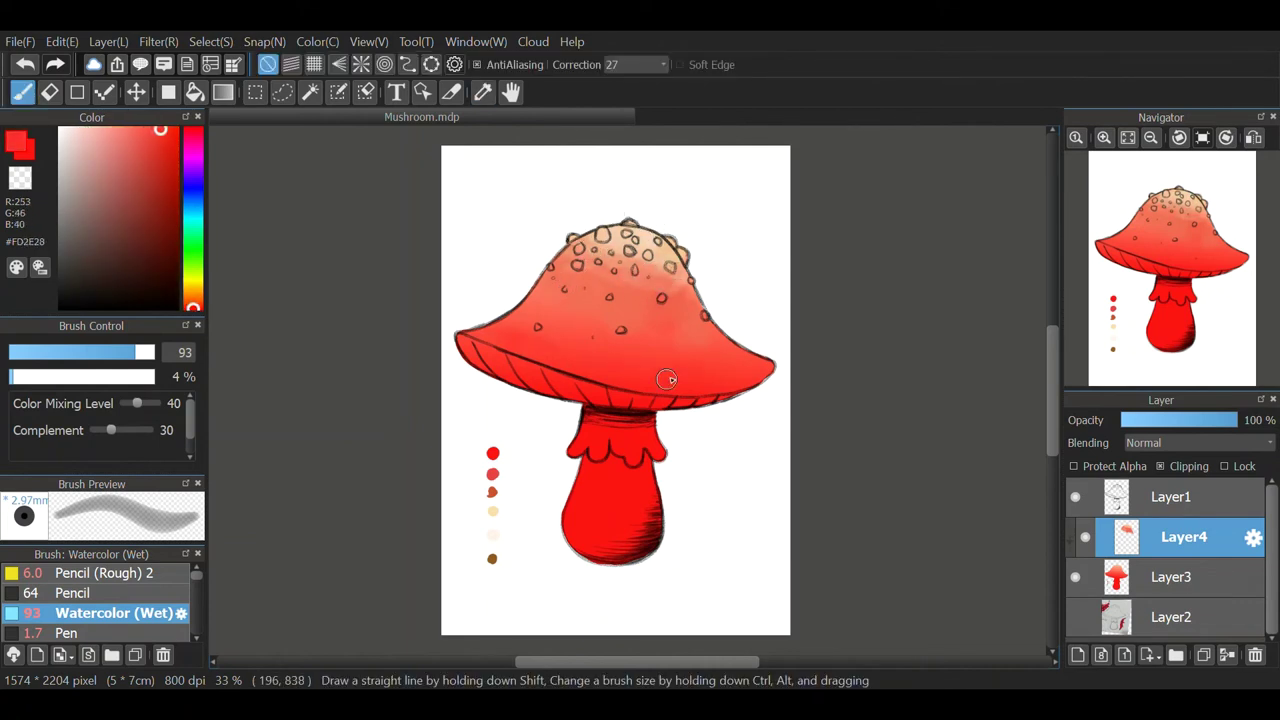
# Shade the right side of the cap with darker red at size 119, and blend it into the mid-cap with sampled reds.
pyautogui.keyDown('alt'); pyautogui.click(685, 328); pyautogui.keyUp('alt')
pyautogui.moveTo(690, 310); pyautogui.dragTo(702, 291)
pyautogui.moveTo(626, 389); pyautogui.dragTo(731, 334)
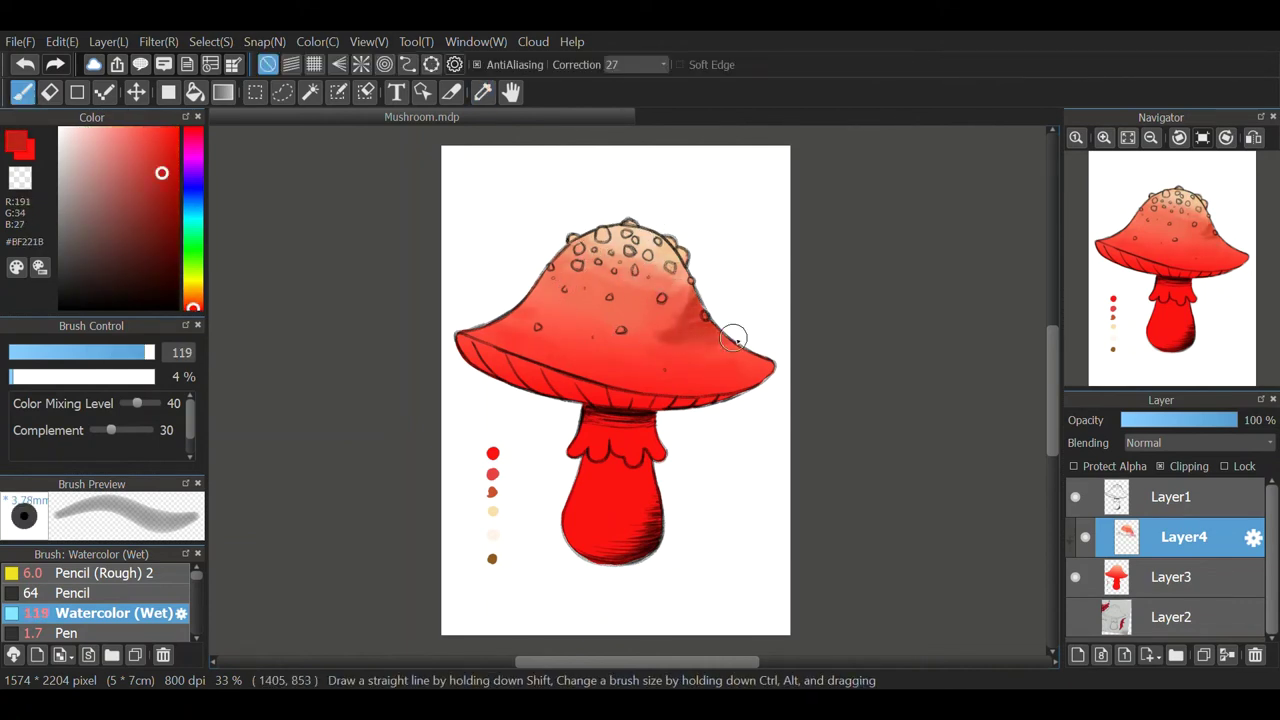
pyautogui.keyDown('alt'); pyautogui.click(606, 320); pyautogui.keyUp('alt')
pyautogui.keyDown('alt'); pyautogui.click(628, 343); pyautogui.keyUp('alt')
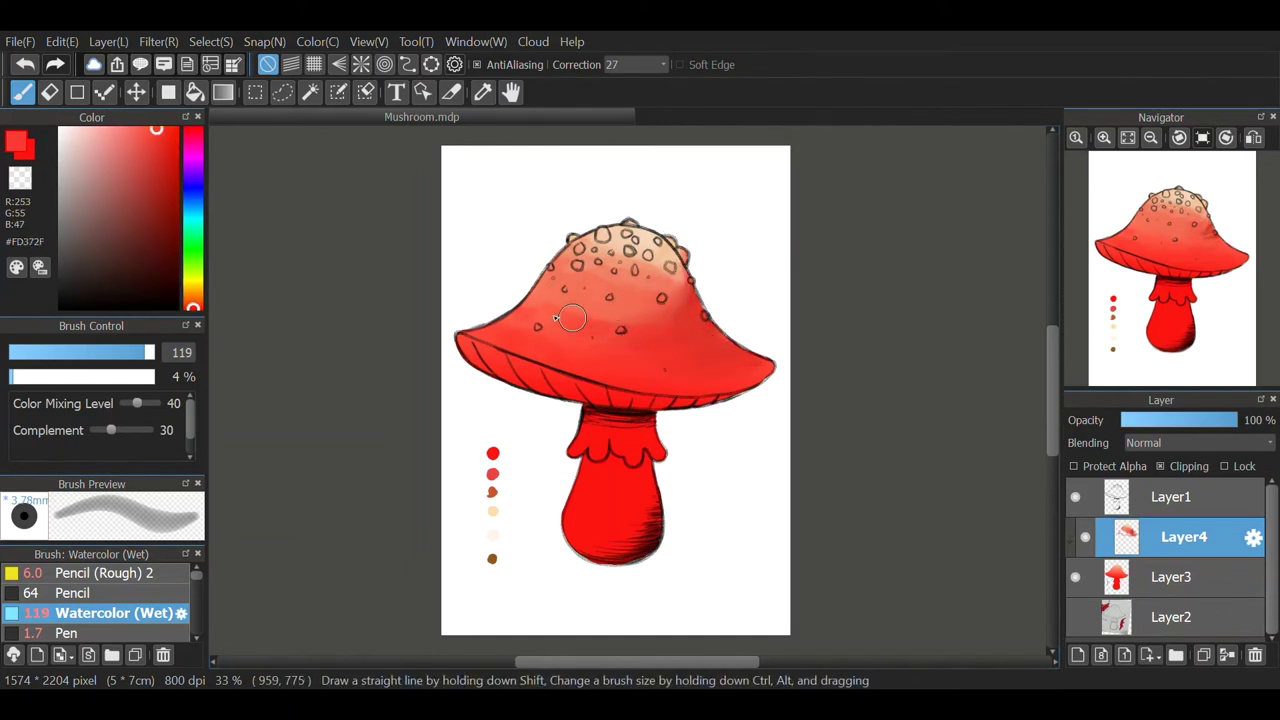
pyautogui.moveTo(572, 318); pyautogui.dragTo(535, 318)
# Paint the cap's gilled underside with the palest swatch and shade it with cream #FADEAC at 15% opacity.
pyautogui.keyDown('alt'); pyautogui.click(492, 535); pyautogui.keyUp('alt')
pyautogui.moveTo(462, 338)
pyautogui.mouseDown()
pyautogui.moveTo(758, 409)
pyautogui.moveTo(521, 380)
pyautogui.moveTo(464, 339)
pyautogui.moveTo(760, 391)
pyautogui.moveTo(590, 401)
pyautogui.moveTo(607, 403)
pyautogui.moveTo(571, 382)
pyautogui.moveTo(503, 376)
pyautogui.mouseUp()
pyautogui.keyDown('alt'); pyautogui.click(492, 511); pyautogui.keyUp('alt')
pyautogui.moveTo(150, 376); pyautogui.dragTo(108, 376)
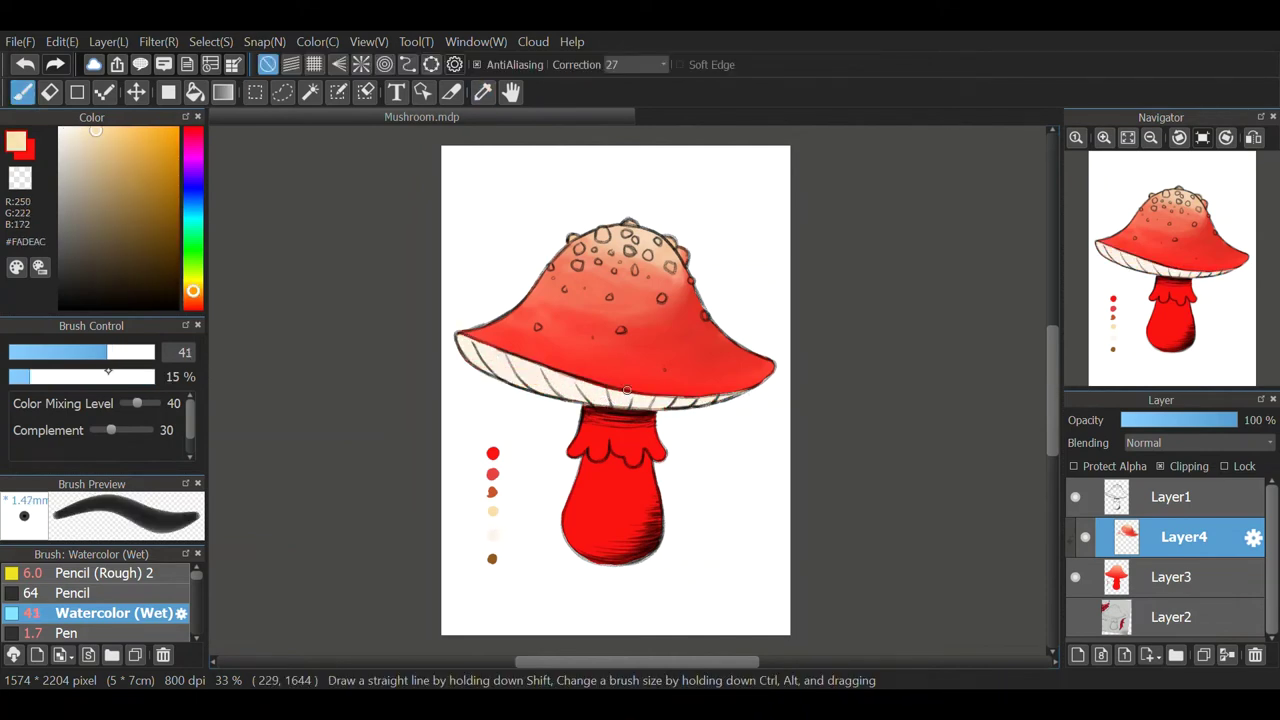
pyautogui.keyDown('alt'); pyautogui.click(519, 370); pyautogui.keyUp('alt')
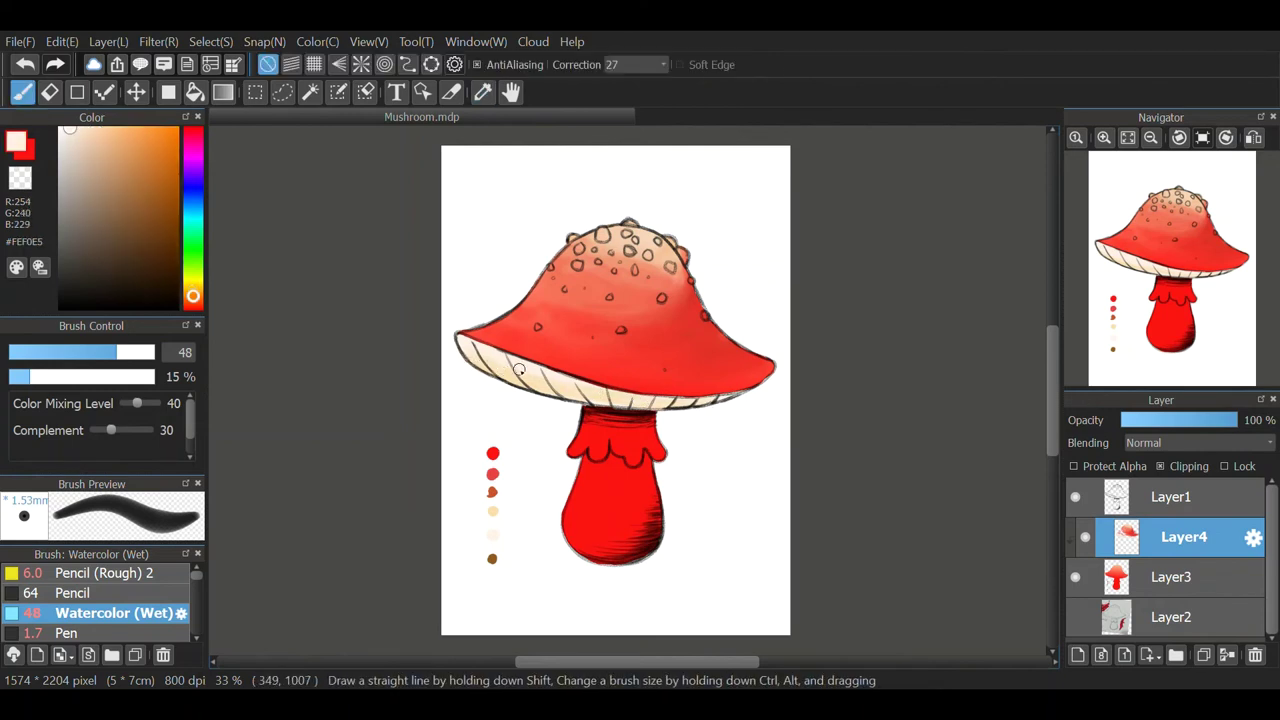
pyautogui.keyDown('alt'); pyautogui.click(543, 391); pyautogui.keyUp('alt')
# Cover the skirt and stem with cream #F9E4C6 at full opacity, and lighten the bulbous stem below the skirt.
pyautogui.moveTo(579, 402)
pyautogui.mouseDown()
pyautogui.moveTo(560, 372)
pyautogui.moveTo(598, 480)
pyautogui.moveTo(620, 440)
pyautogui.moveTo(563, 555)
pyautogui.mouseUp()
pyautogui.click(152, 376)
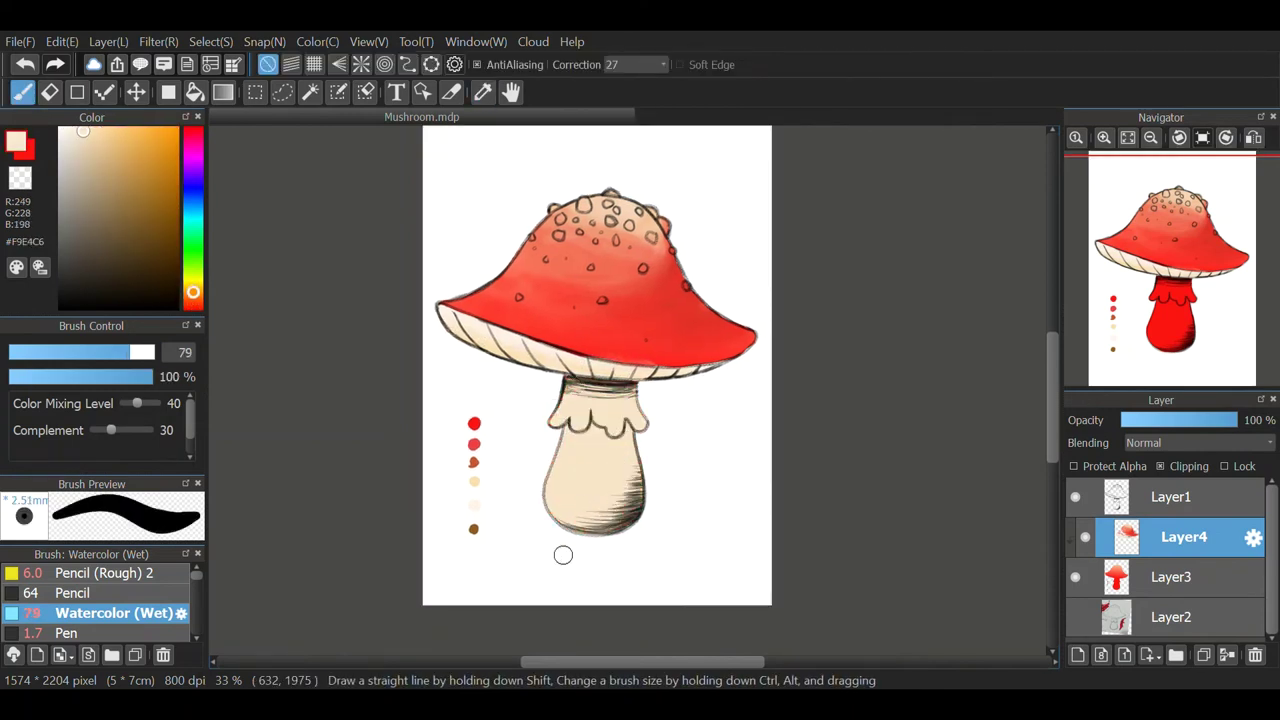
pyautogui.keyDown('alt'); pyautogui.click(628, 444); pyautogui.keyUp('alt')
# Stroke brown #925B1F shading onto the neck and skirt, and blend it with cream #F9E4C6 at 24% opacity.
pyautogui.keyDown('alt'); pyautogui.click(600, 383); pyautogui.keyUp('alt')
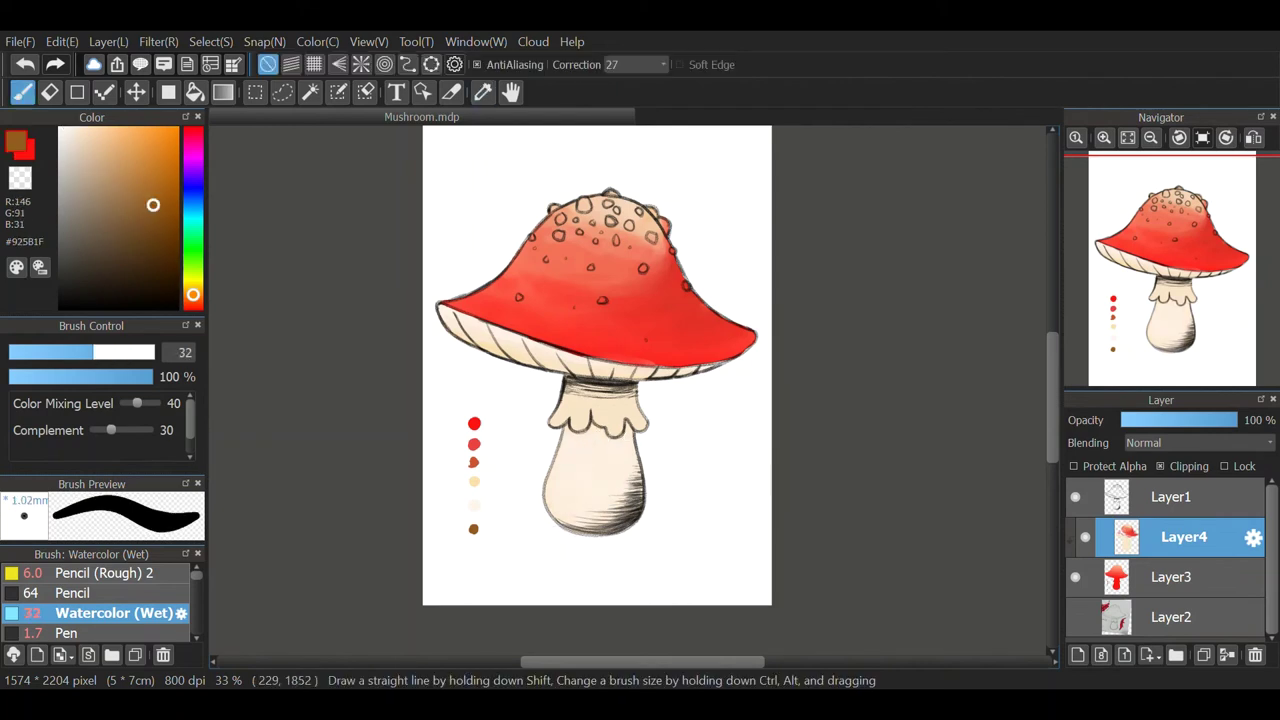
pyautogui.moveTo(636, 384); pyautogui.dragTo(558, 394)
pyautogui.keyDown('alt'); pyautogui.click(620, 415); pyautogui.keyUp('alt')
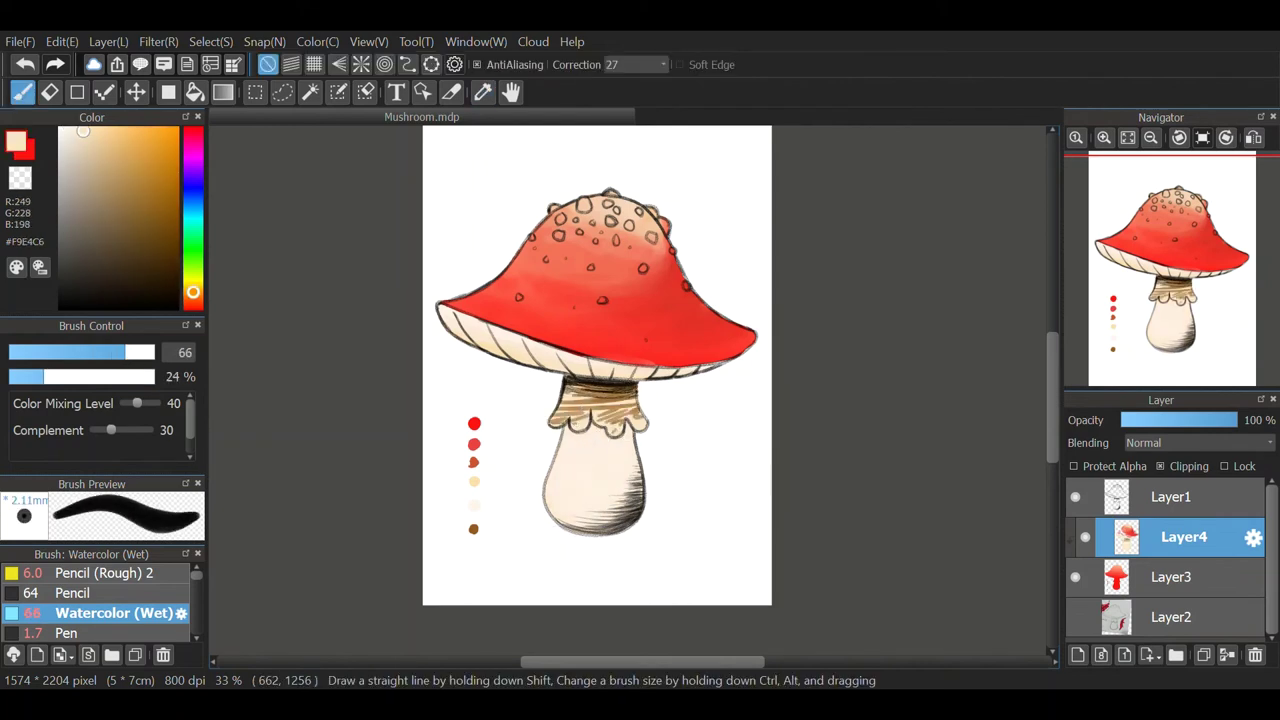
pyautogui.moveTo(635, 420); pyautogui.dragTo(580, 410)
# Softly shade the neck and the bulbous stem with tan #C6A278 at 1% opacity.
pyautogui.keyDown('alt'); pyautogui.click(638, 390); pyautogui.keyUp('alt')
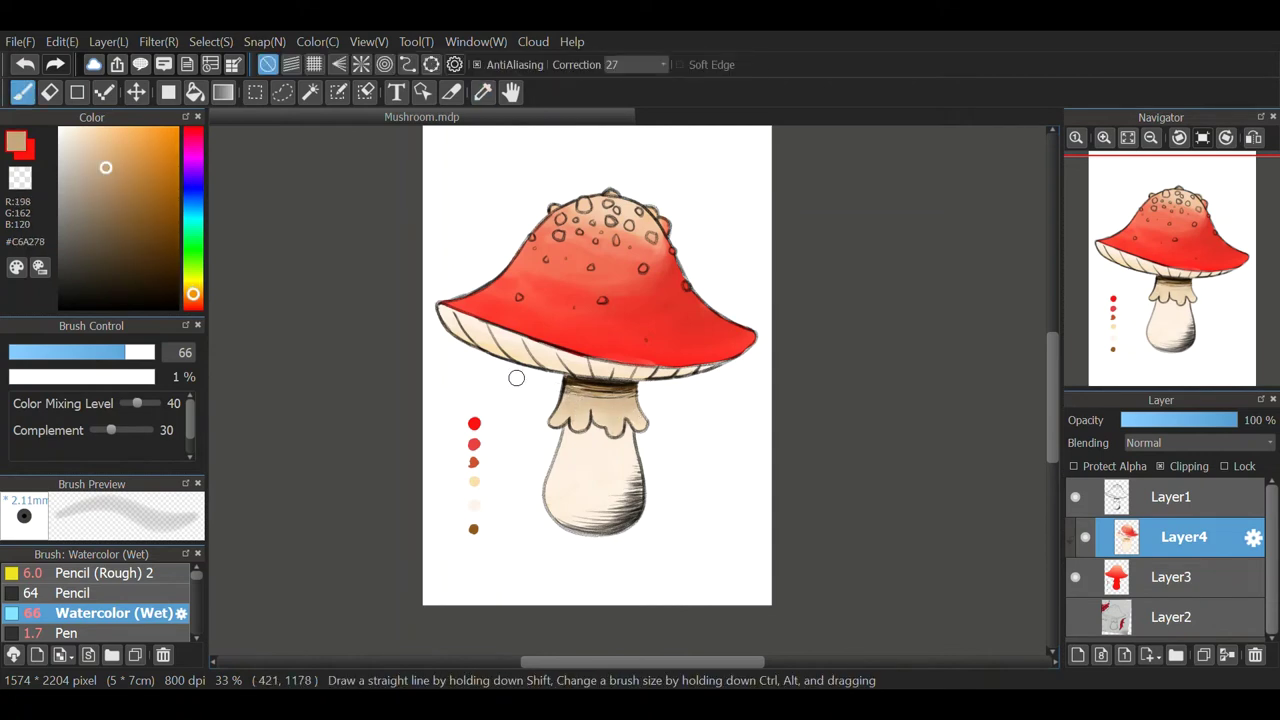
pyautogui.moveTo(574, 376); pyautogui.dragTo(664, 383)
pyautogui.moveTo(613, 519)
pyautogui.mouseDown()
pyautogui.moveTo(632, 478)
pyautogui.moveTo(595, 527)
pyautogui.moveTo(590, 425)
pyautogui.mouseUp()
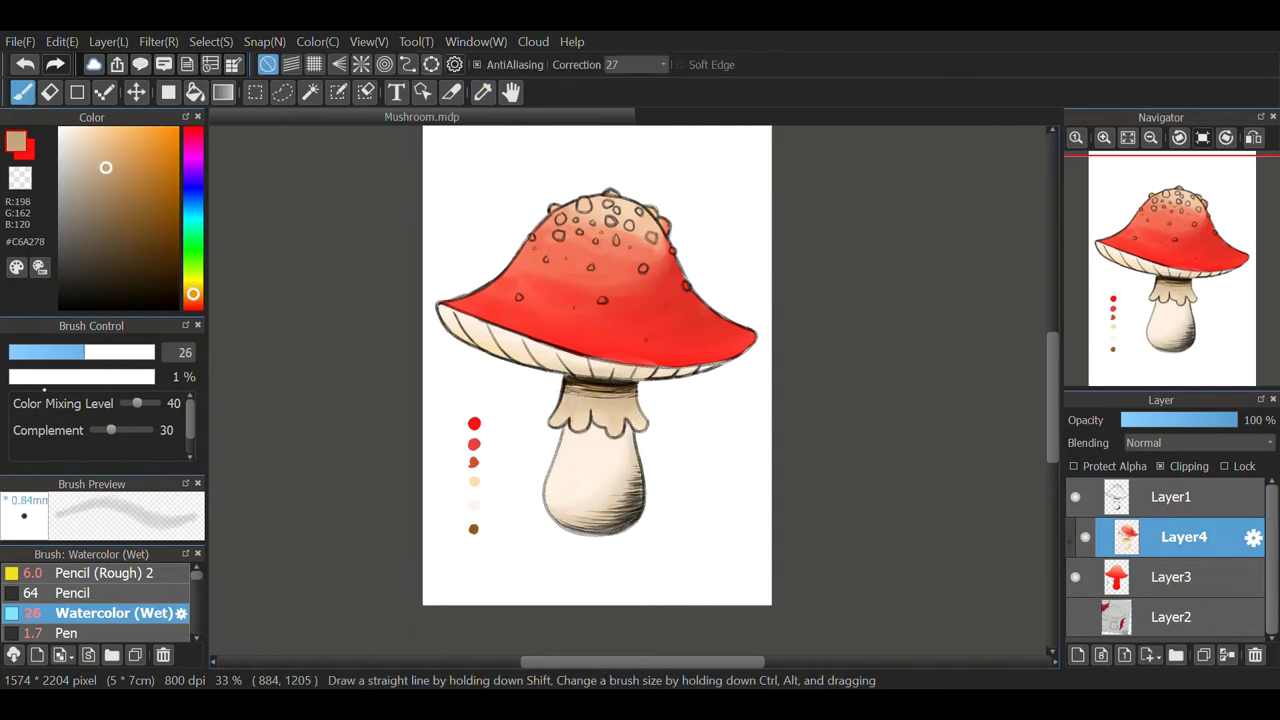
# Fill the raised spots across the cap with cream #F4E4D2 at full opacity, and add near-white #FFF9F4 accents to the spots.
pyautogui.keyDown('alt'); pyautogui.click(625, 418); pyautogui.keyUp('alt')
pyautogui.scroll(1, 625, 418)
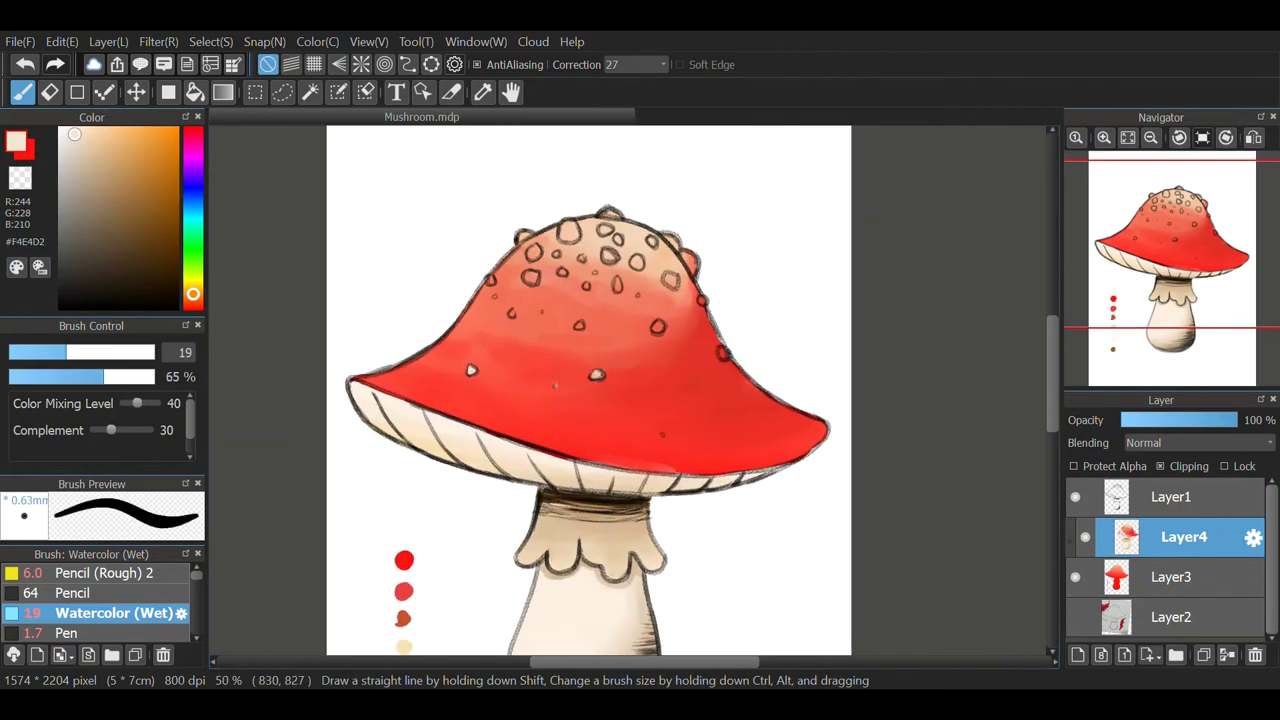
pyautogui.scroll(1, 609, 377)
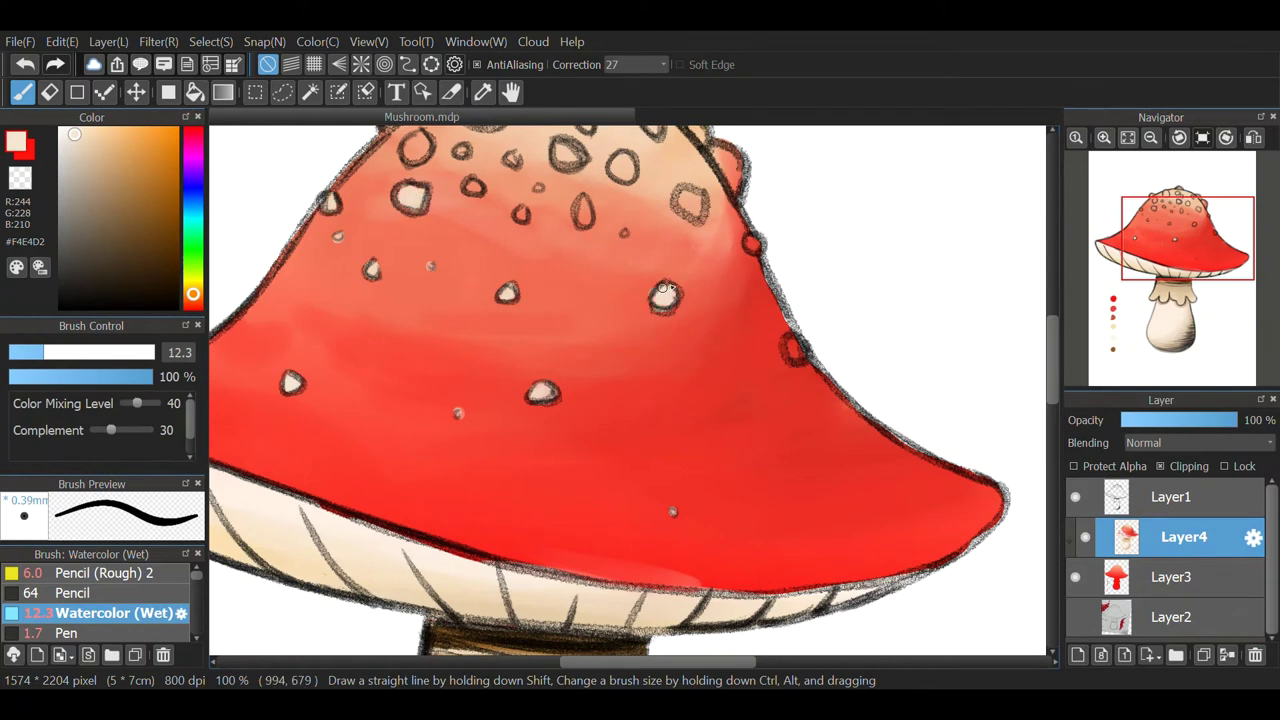
pyautogui.click(750, 243)
pyautogui.click(795, 348)
pyautogui.click(690, 205)
pyautogui.moveTo(575, 203); pyautogui.dragTo(570, 343)
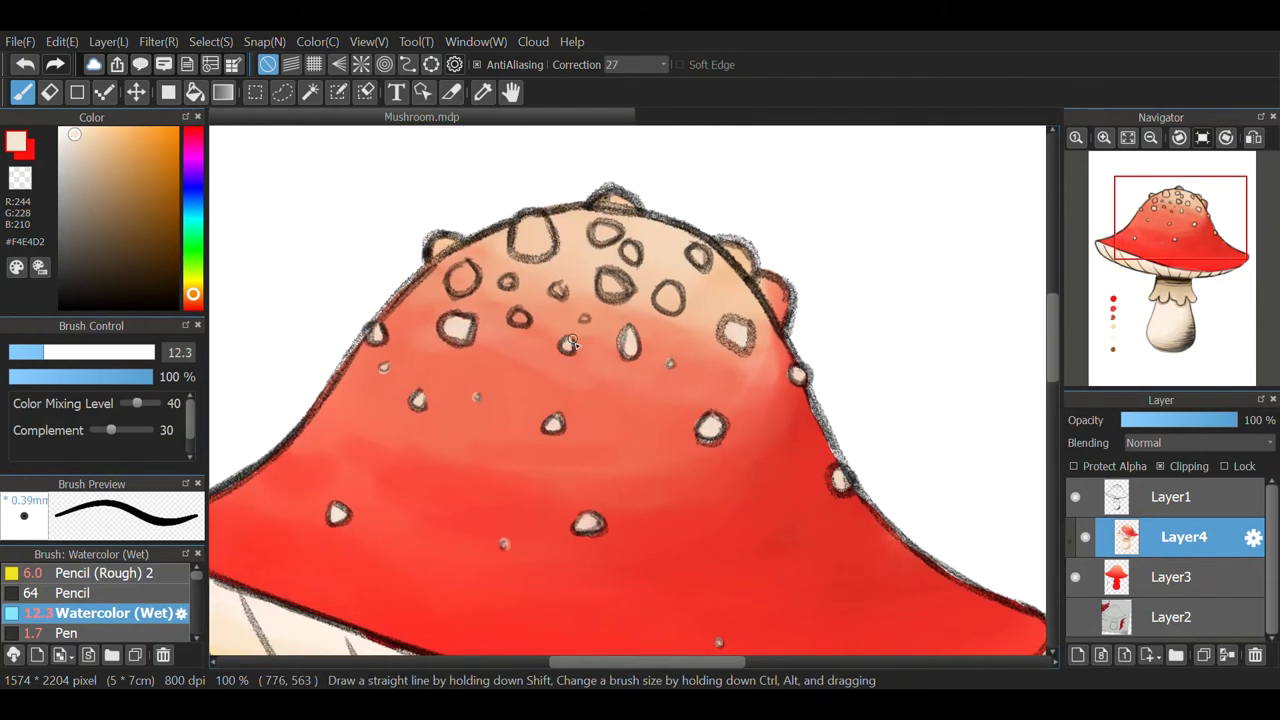
pyautogui.click(669, 299)
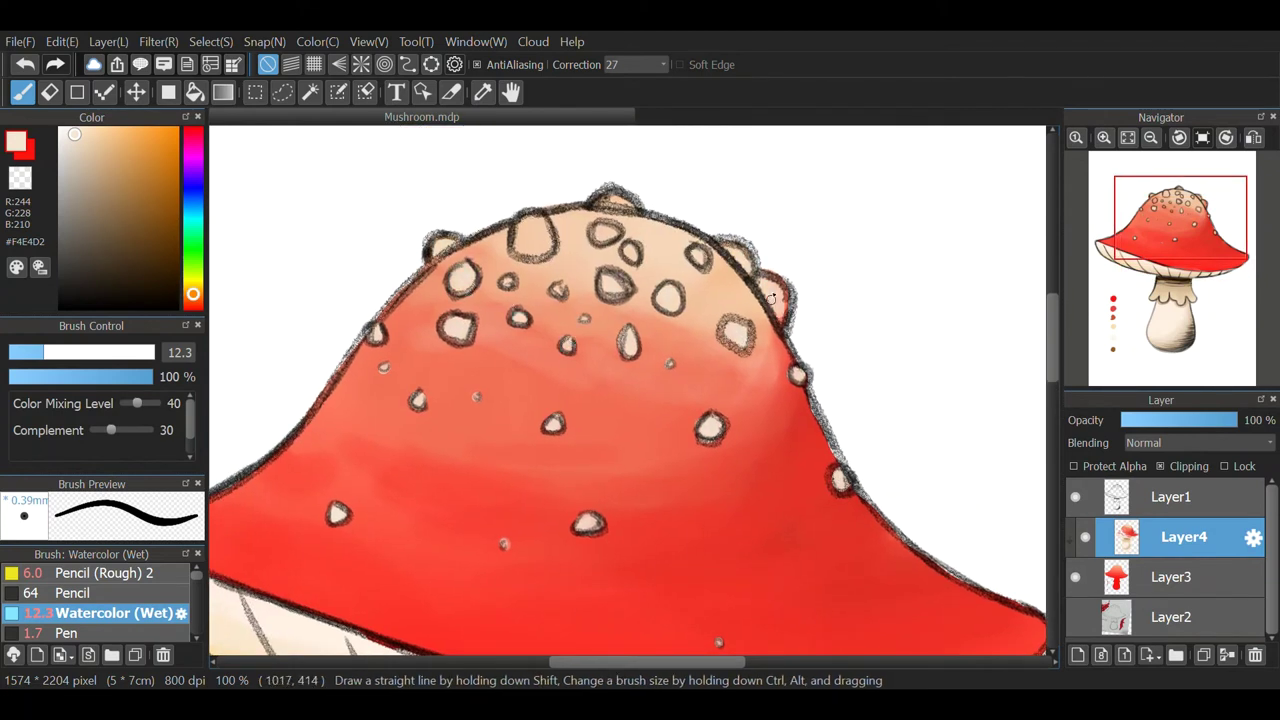
pyautogui.click(778, 297)
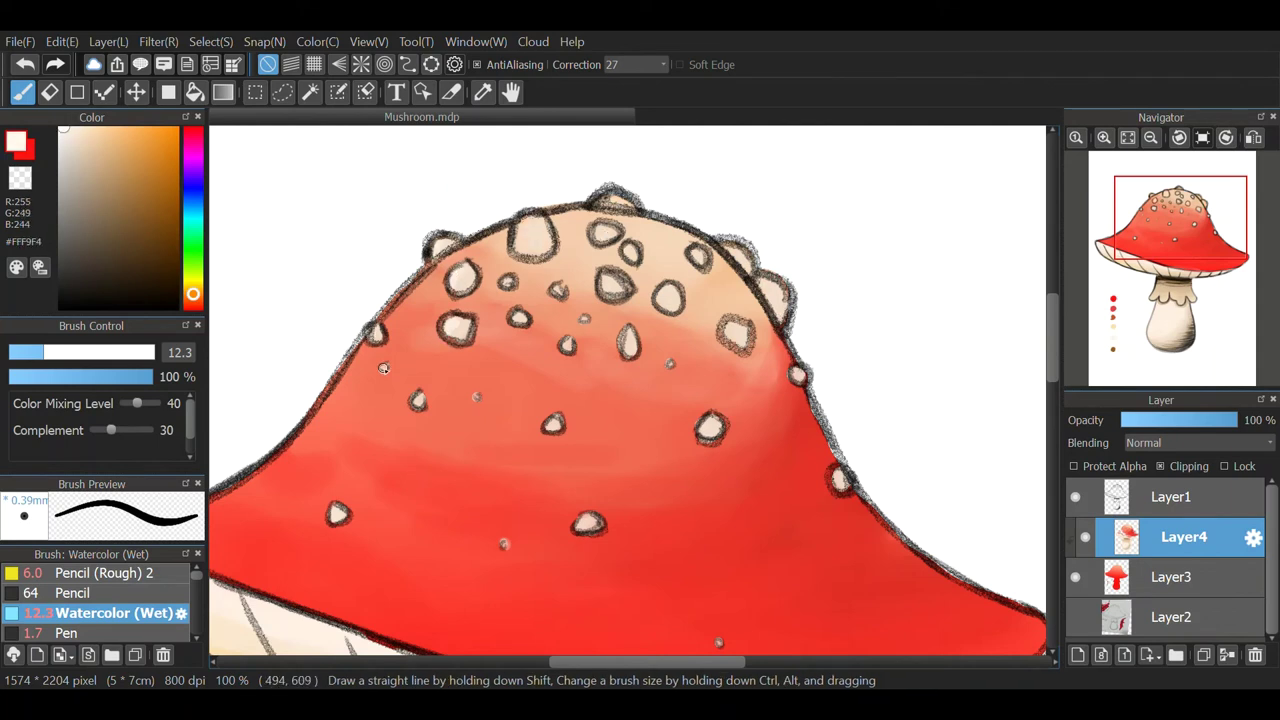
pyautogui.press('[')
pyautogui.press('[')
pyautogui.press('[')
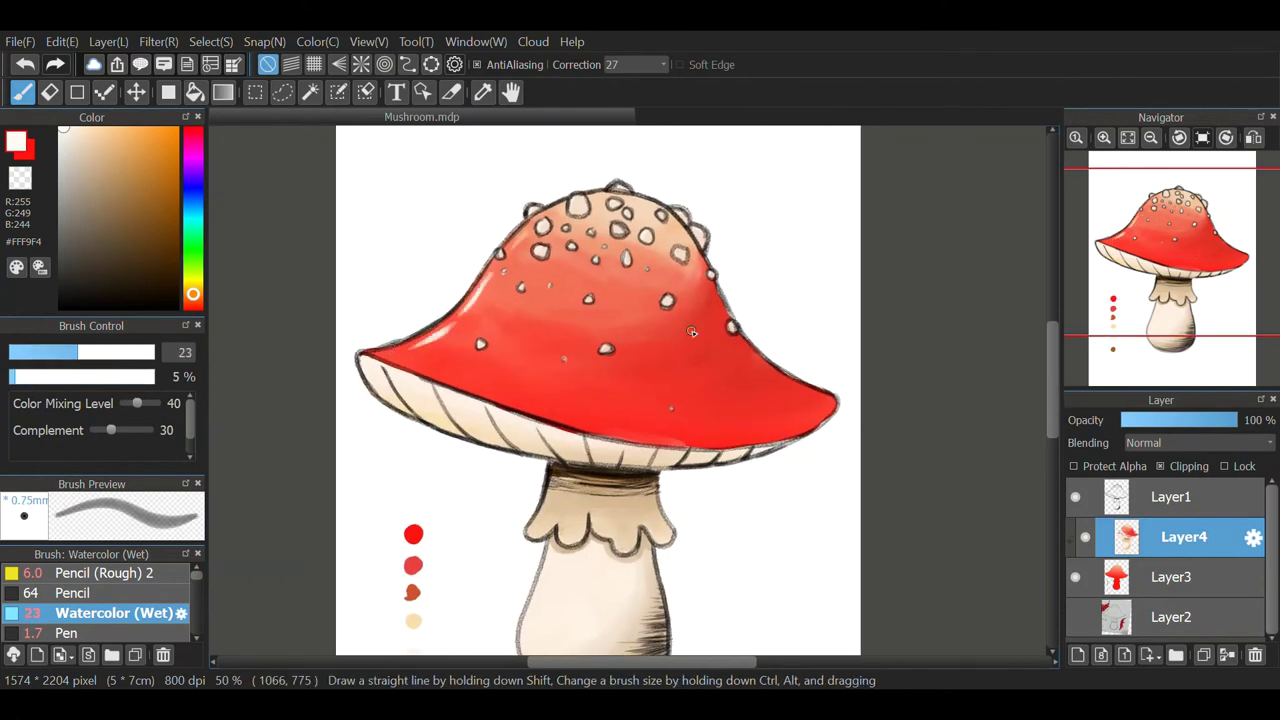
# Try near-white #FFF9F4 highlights on the side of the cap's dome and along its lower rim at 5% opacity.
pyautogui.moveTo(704, 296); pyautogui.dragTo(682, 336)
pyautogui.moveTo(824, 402); pyautogui.dragTo(744, 440)
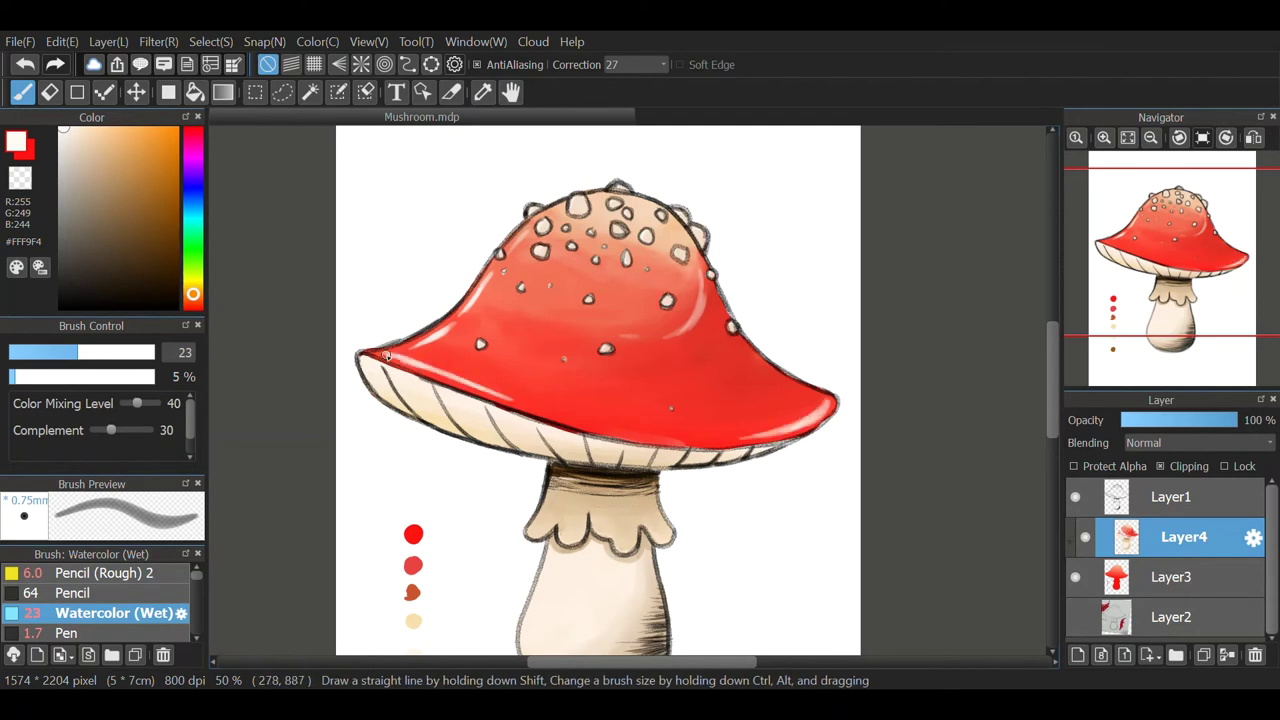
pyautogui.hotkey('ctrl', 'z')
pyautogui.hotkey('ctrl', 'z')
pyautogui.hotkey('ctrl', 'z')
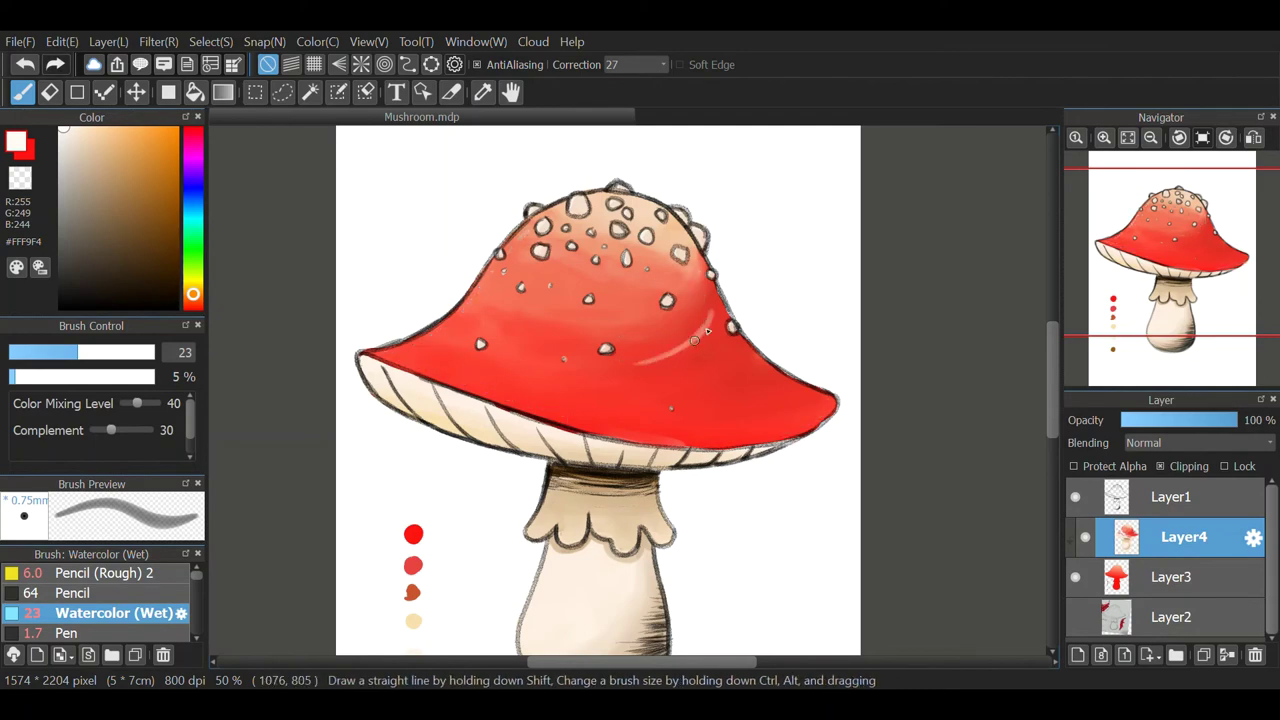
# Paint #FFF9F4 highlights along the cap's rim and below its dome, and soften the dome highlight with reds #BC2922 and #EF382D.
pyautogui.moveTo(706, 354)
pyautogui.mouseDown()
pyautogui.moveTo(757, 556)
pyautogui.moveTo(690, 525)
pyautogui.moveTo(792, 570)
pyautogui.mouseUp()
pyautogui.moveTo(575, 418)
pyautogui.mouseDown()
pyautogui.moveTo(493, 291)
pyautogui.moveTo(508, 345)
pyautogui.mouseUp()
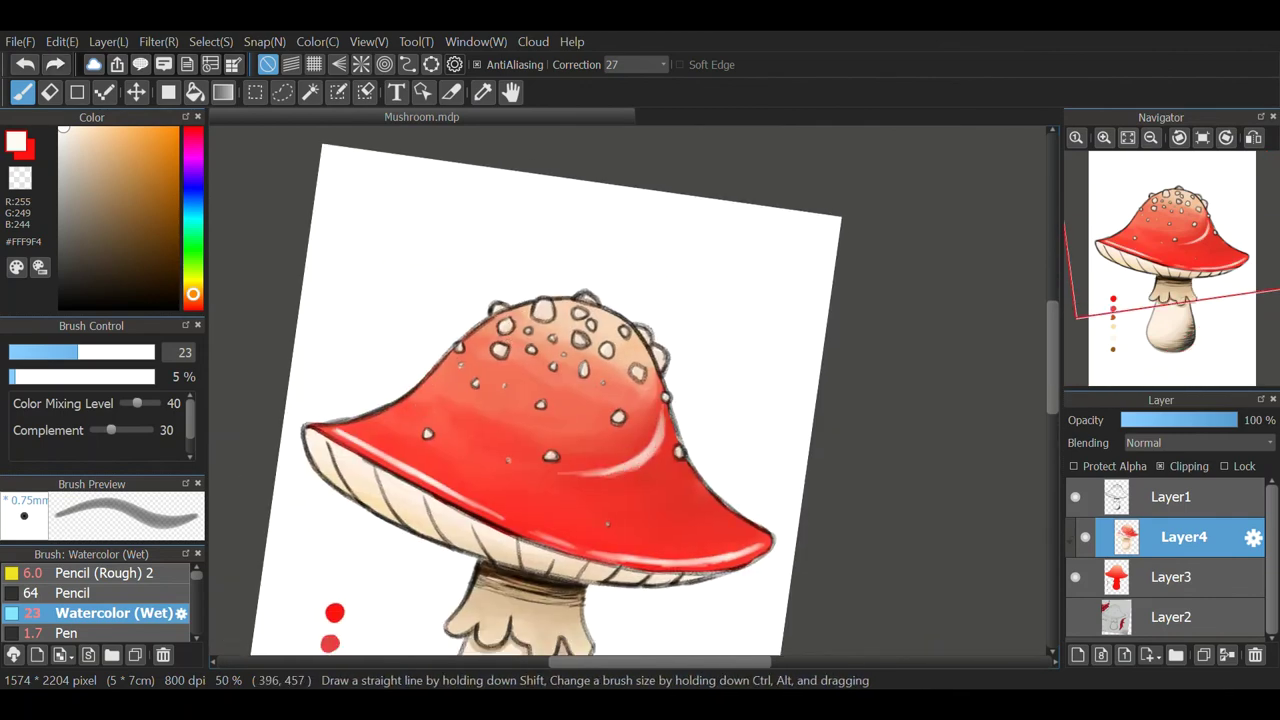
pyautogui.scroll(2, 510, 360)
pyautogui.keyDown('alt'); pyautogui.click(600, 330); pyautogui.keyUp('alt')
pyautogui.moveTo(610, 290)
pyautogui.mouseDown()
pyautogui.moveTo(590, 400)
pyautogui.moveTo(450, 455)
pyautogui.moveTo(565, 369)
pyautogui.mouseUp()
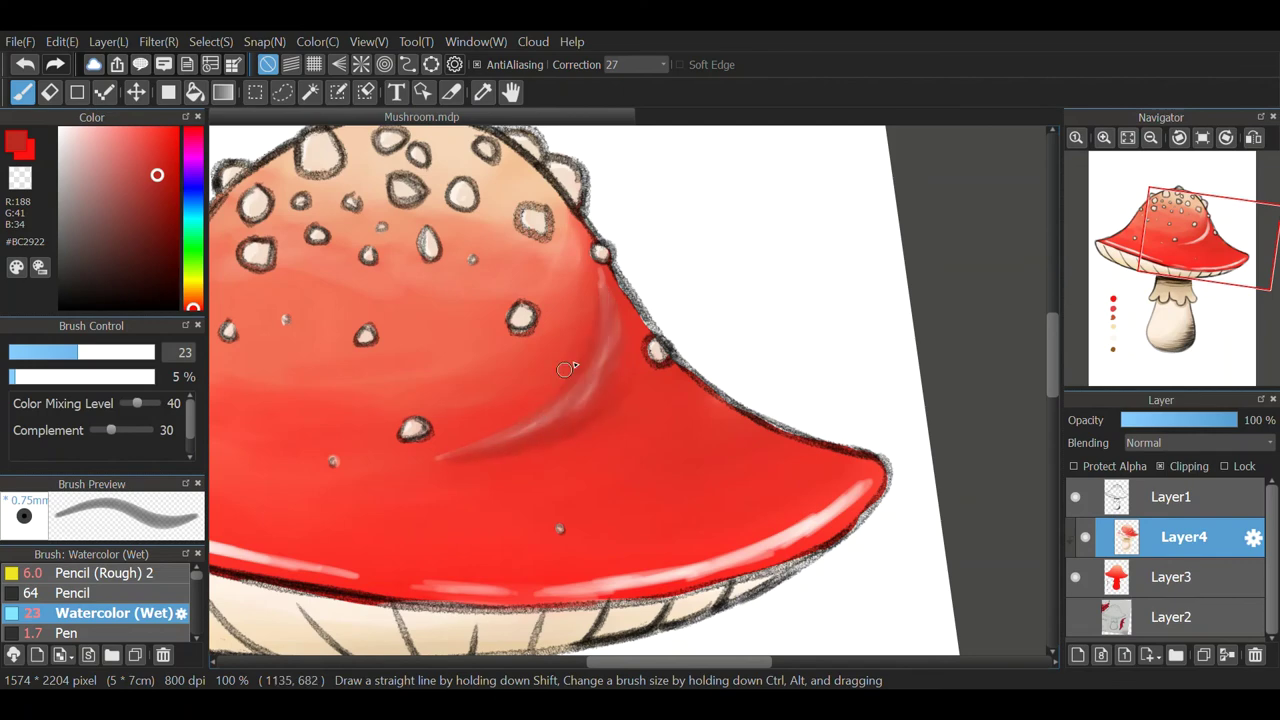
pyautogui.moveTo(600, 265)
pyautogui.mouseDown()
pyautogui.moveTo(620, 370)
pyautogui.moveTo(420, 460)
pyautogui.mouseUp()
pyautogui.scroll(-2, 535, 456)
pyautogui.keyDown('alt'); pyautogui.click(535, 456); pyautogui.keyUp('alt')
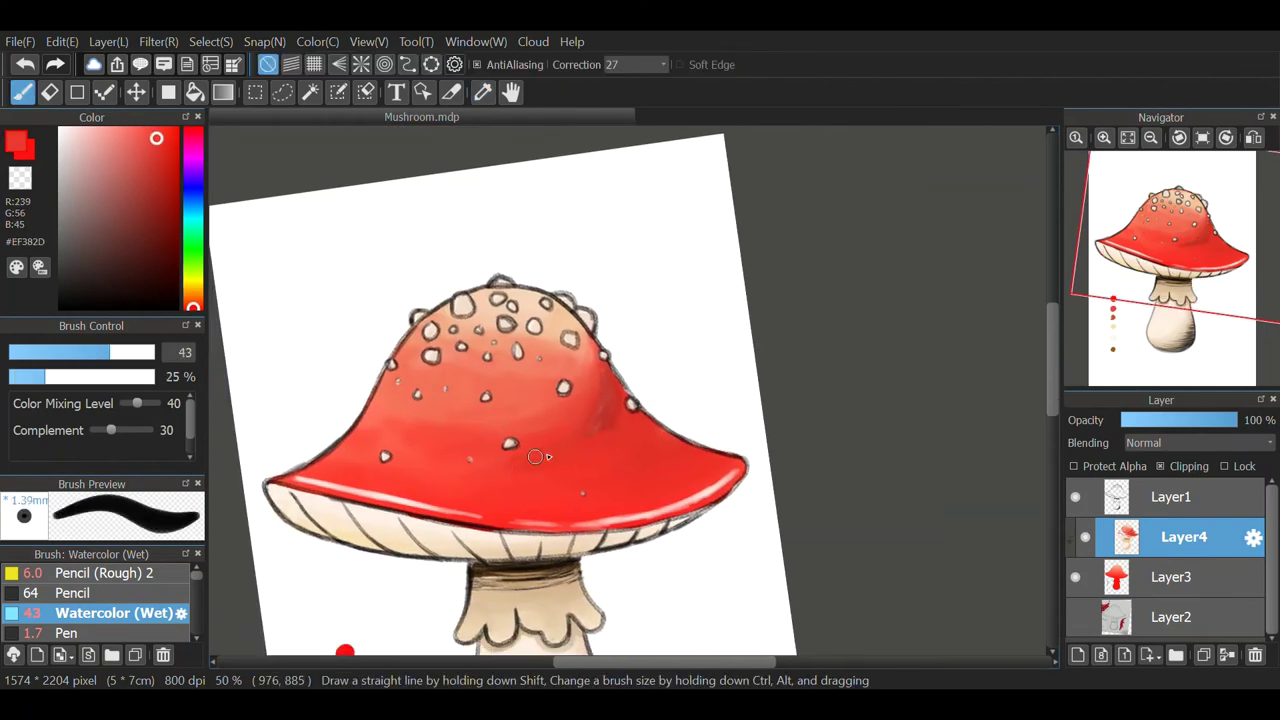
pyautogui.keyDown('alt'); pyautogui.click(518, 470); pyautogui.keyUp('alt')
# Shade between the gill lines on the cap's underside with tan #DBC09D, using brush size 16 at 25% opacity.
pyautogui.hotkey('ctrl', '0')
pyautogui.scroll(3, 393, 370)
pyautogui.keyDown('alt'); pyautogui.click(393, 370); pyautogui.keyUp('alt')
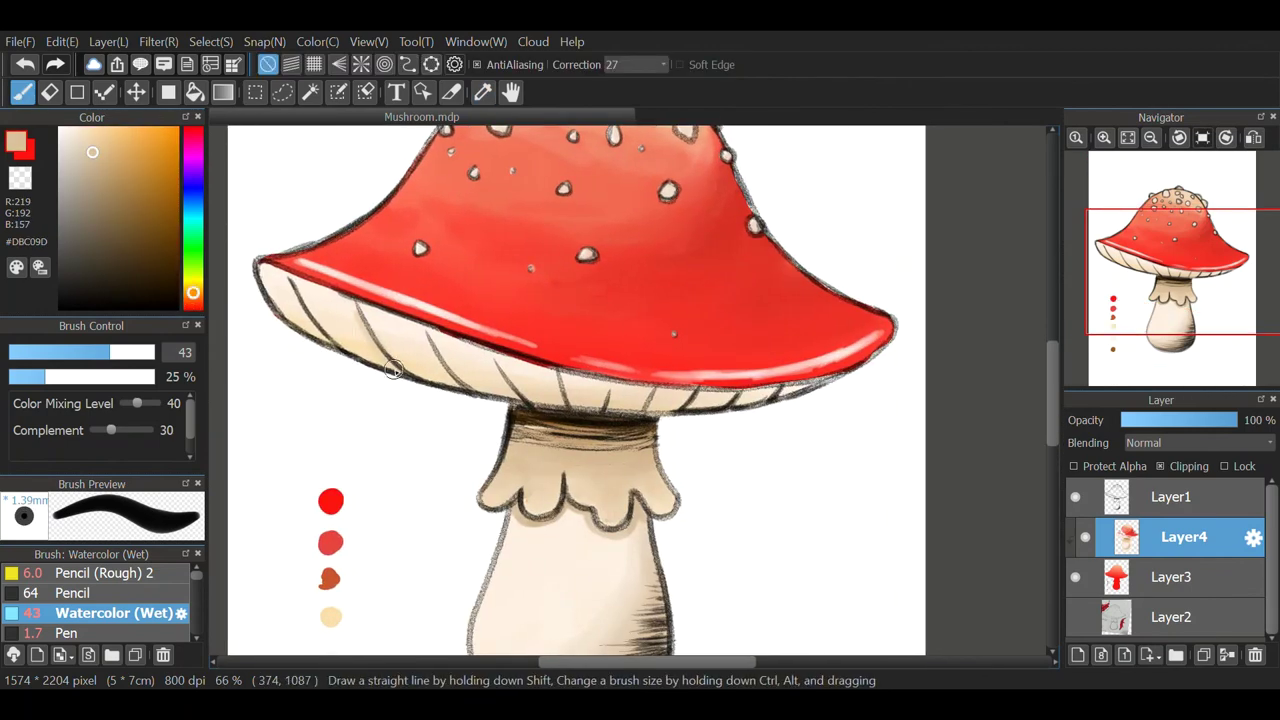
pyautogui.keyDown('ctrl'); pyautogui.keyDown('alt'); pyautogui.moveTo(393, 370); pyautogui.dragTo(352, 330); pyautogui.keyUp('alt'); pyautogui.keyUp('ctrl')
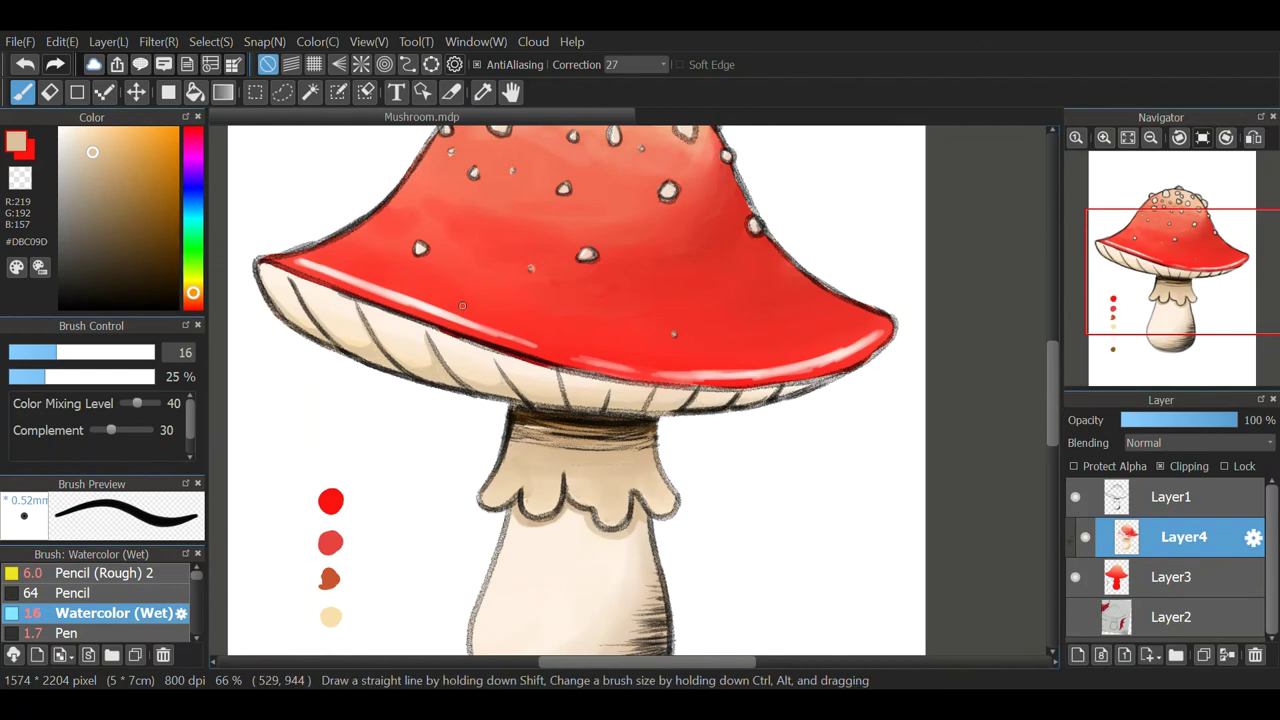
pyautogui.moveTo(463, 305); pyautogui.dragTo(410, 185)
# Deepen the neck and skirt shading with tan #C0A580 and brown #925B1F at 7% opacity, blending with tan #D6BA94.
pyautogui.keyDown('ctrl'); pyautogui.keyDown('alt'); pyautogui.moveTo(410, 185); pyautogui.dragTo(455, 230); pyautogui.keyUp('alt'); pyautogui.keyUp('ctrl')
pyautogui.click(19, 376)
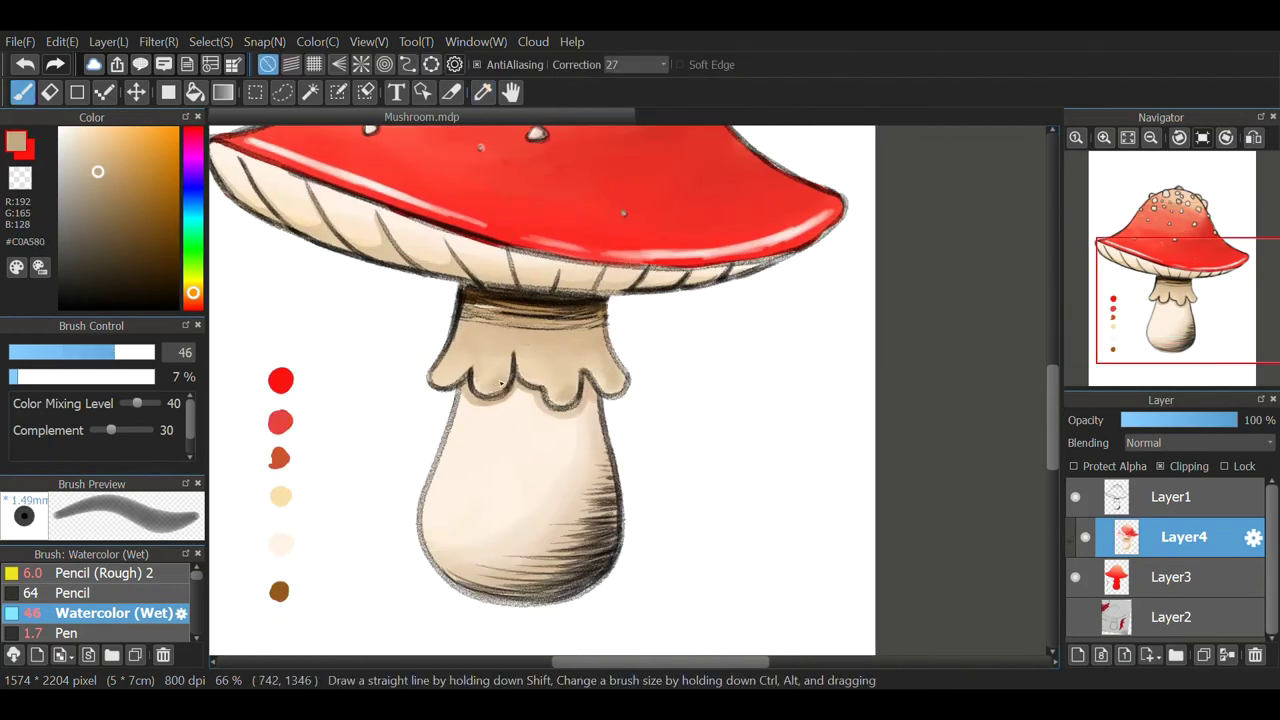
pyautogui.moveTo(475, 310)
pyautogui.mouseDown()
pyautogui.moveTo(600, 314)
pyautogui.moveTo(470, 312)
pyautogui.mouseUp()
pyautogui.keyDown('alt'); pyautogui.click(540, 312); pyautogui.keyUp('alt')
pyautogui.keyDown('ctrl'); pyautogui.keyDown('alt'); pyautogui.moveTo(600, 400); pyautogui.dragTo(565, 392); pyautogui.keyUp('alt'); pyautogui.keyUp('ctrl')
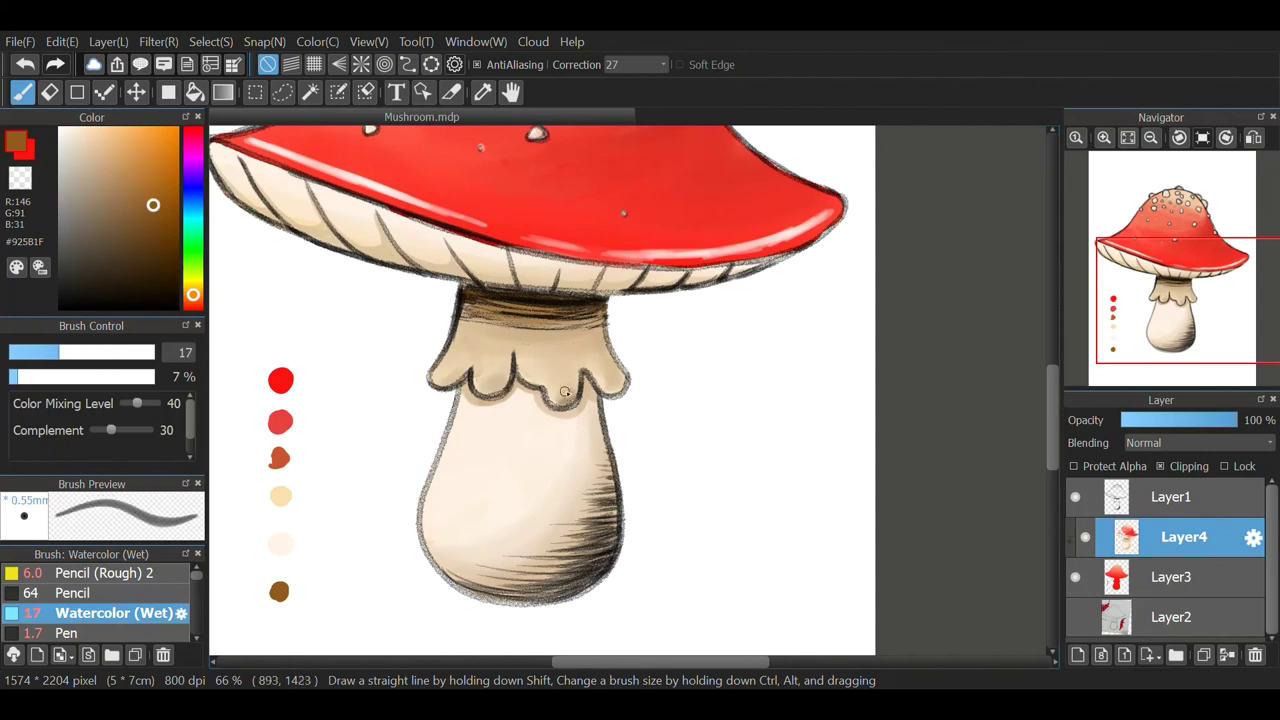
pyautogui.keyDown('alt'); pyautogui.click(466, 368); pyautogui.keyUp('alt')
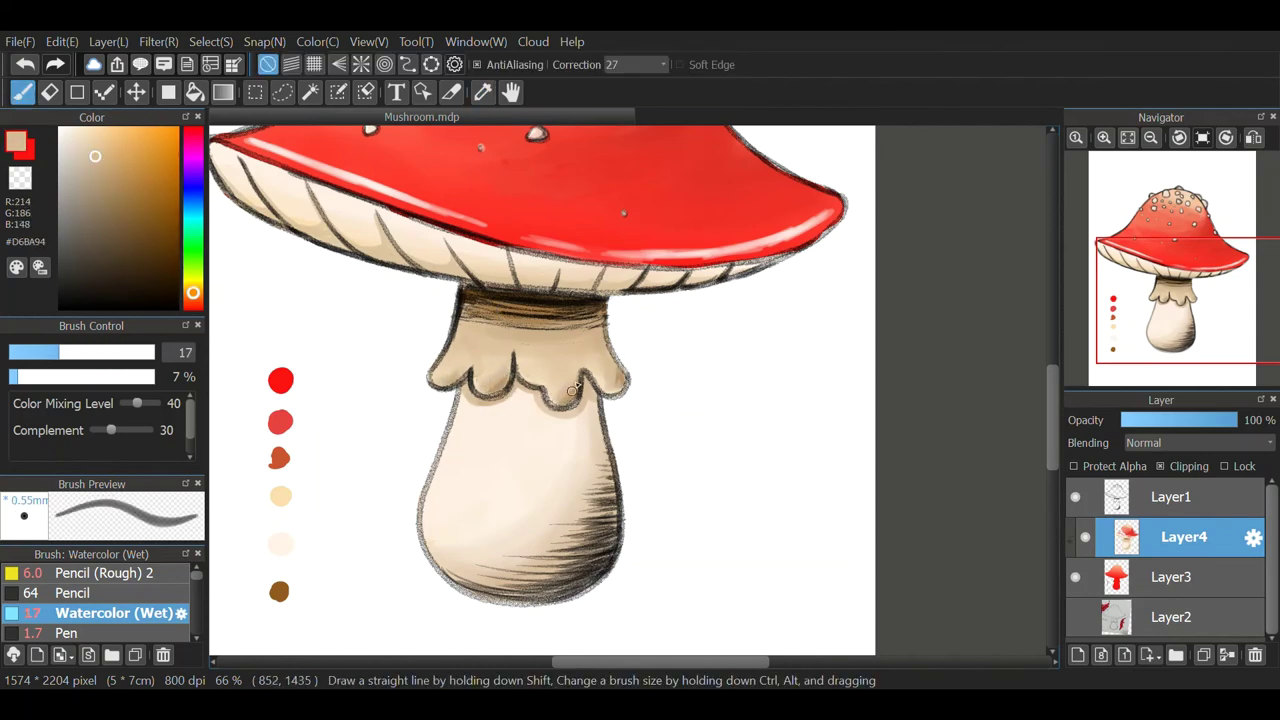
pyautogui.keyDown('alt'); pyautogui.click(573, 388); pyautogui.keyUp('alt')
# Fit the whole mushroom in view and duplicate the line art layer Layer1 to darken the outlines.
pyautogui.click(1127, 137)
pyautogui.click(1170, 497)
pyautogui.click(1203, 655)
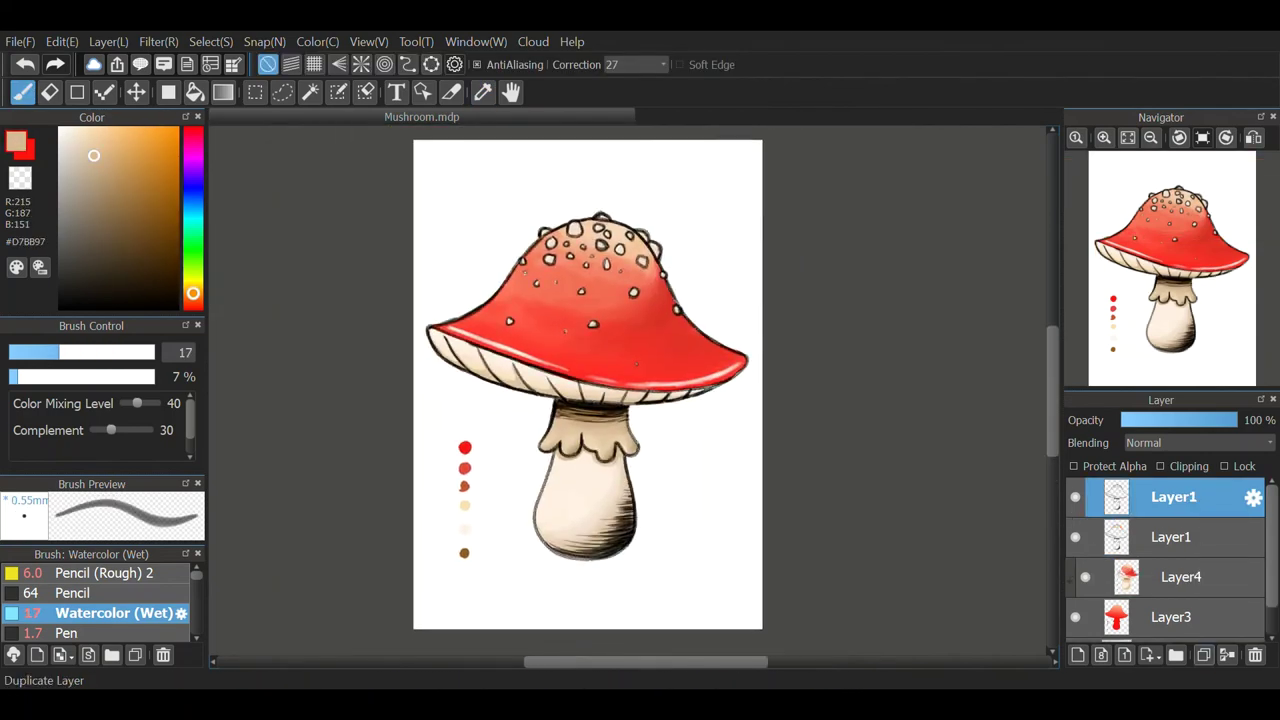
# Erase the duplicated line art over the stem's hatching and the cap's outer edge at size 93, and merge it into the original Layer1.
pyautogui.press('e')
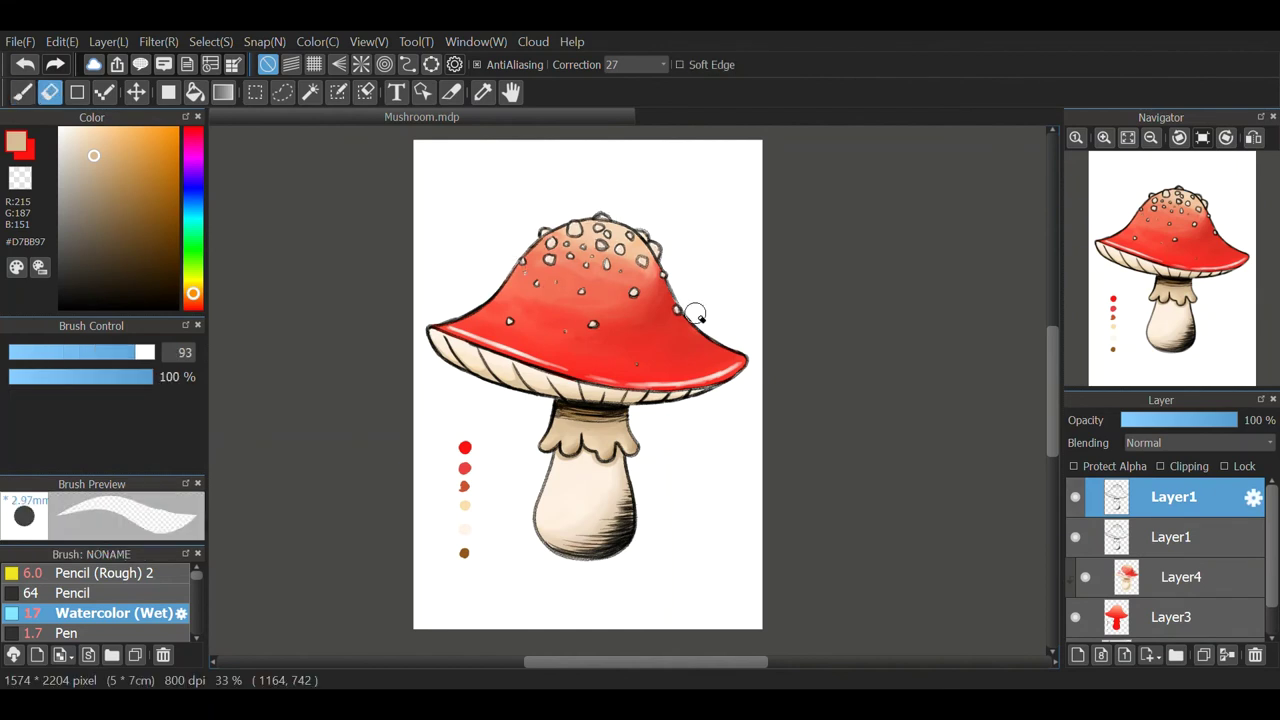
pyautogui.moveTo(618, 505); pyautogui.dragTo(605, 544)
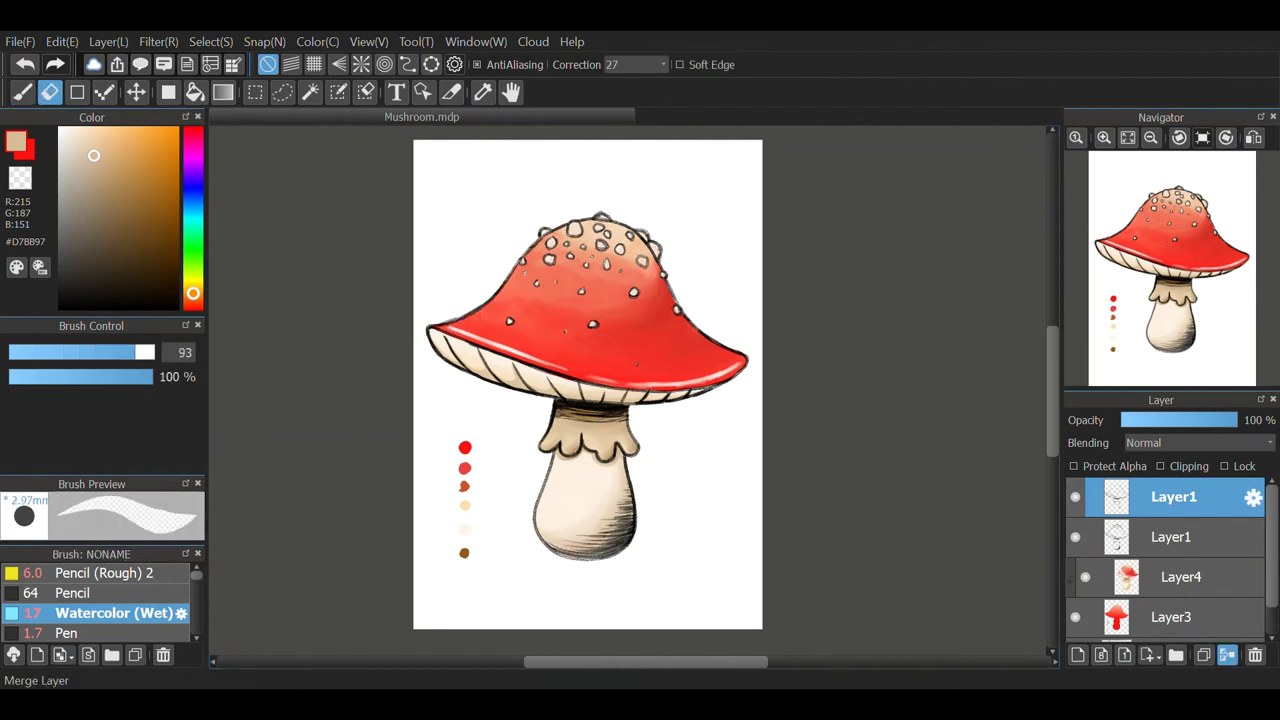
pyautogui.click(1227, 655)
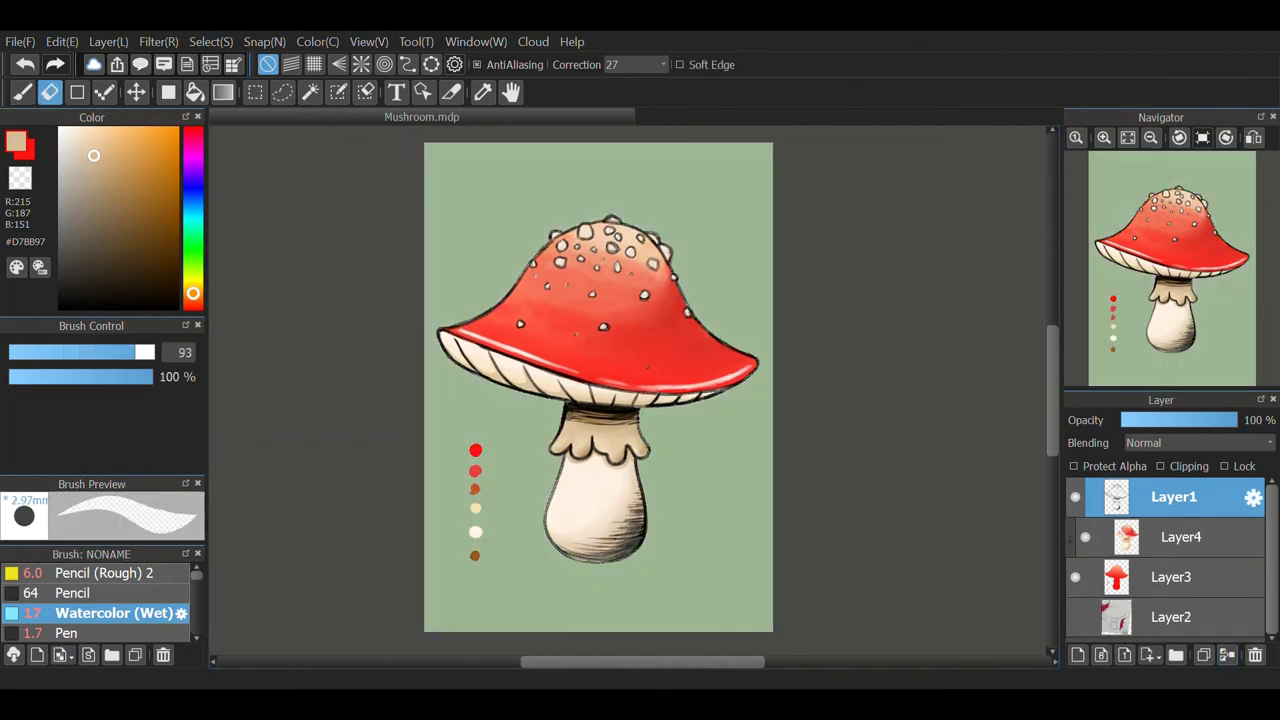